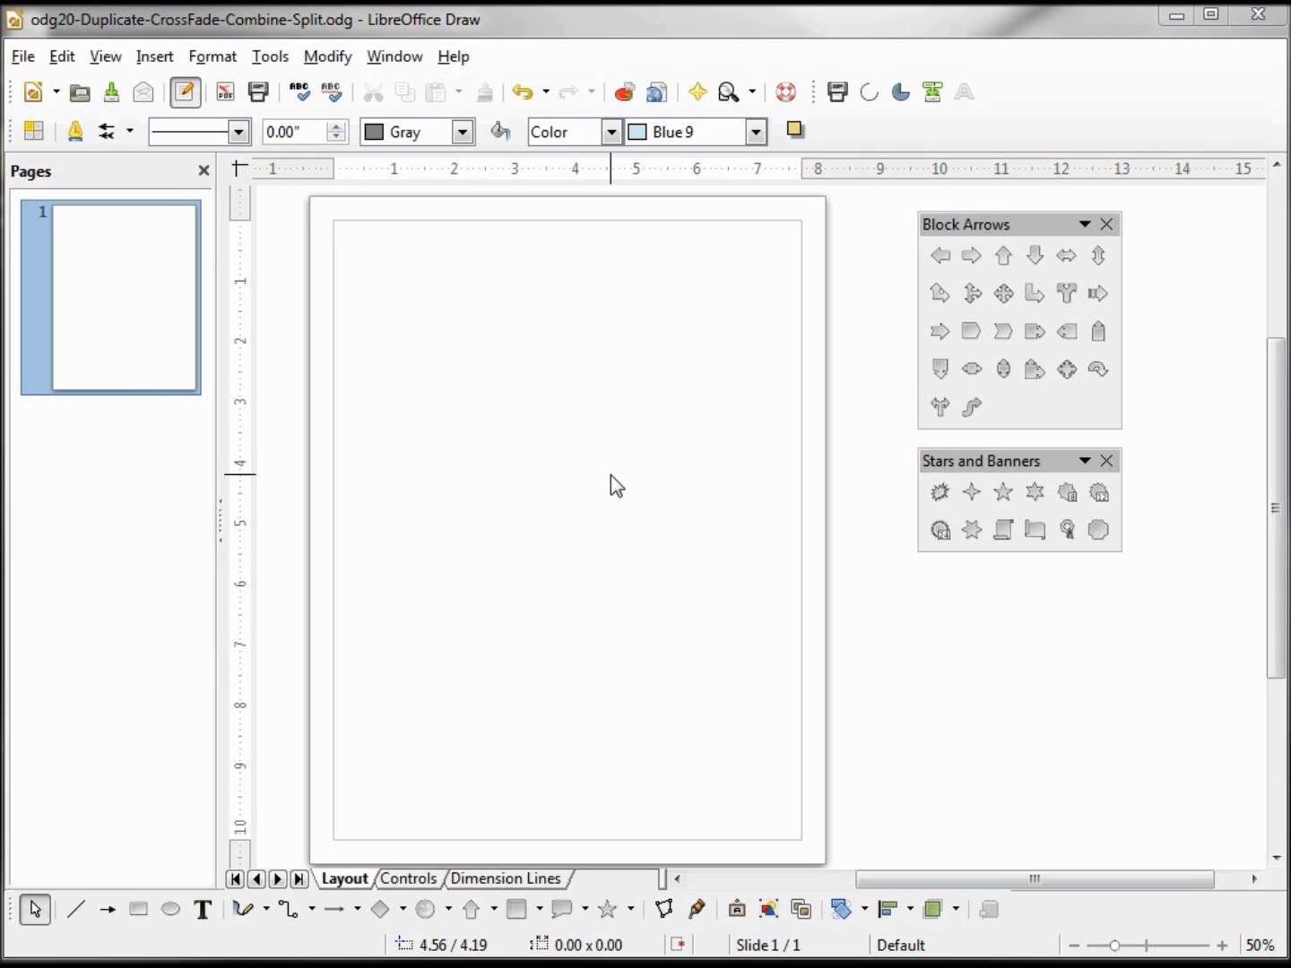
- Draw a light-blue up arrow at the top-left and duplicate it once with the default 0.20" offset
left_click(1001, 261)
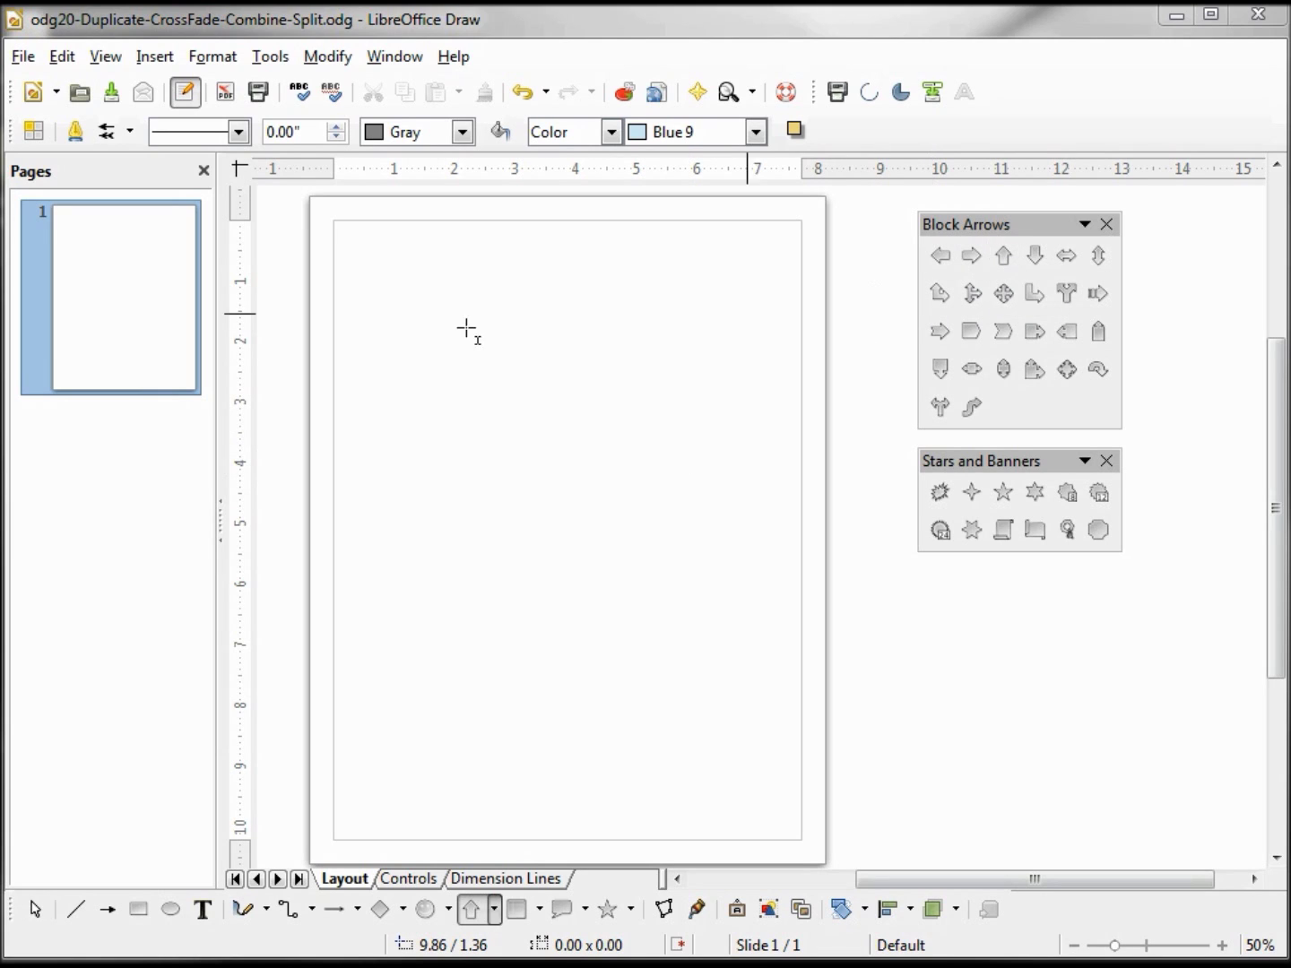
left_click_drag(368, 260, 419, 354)
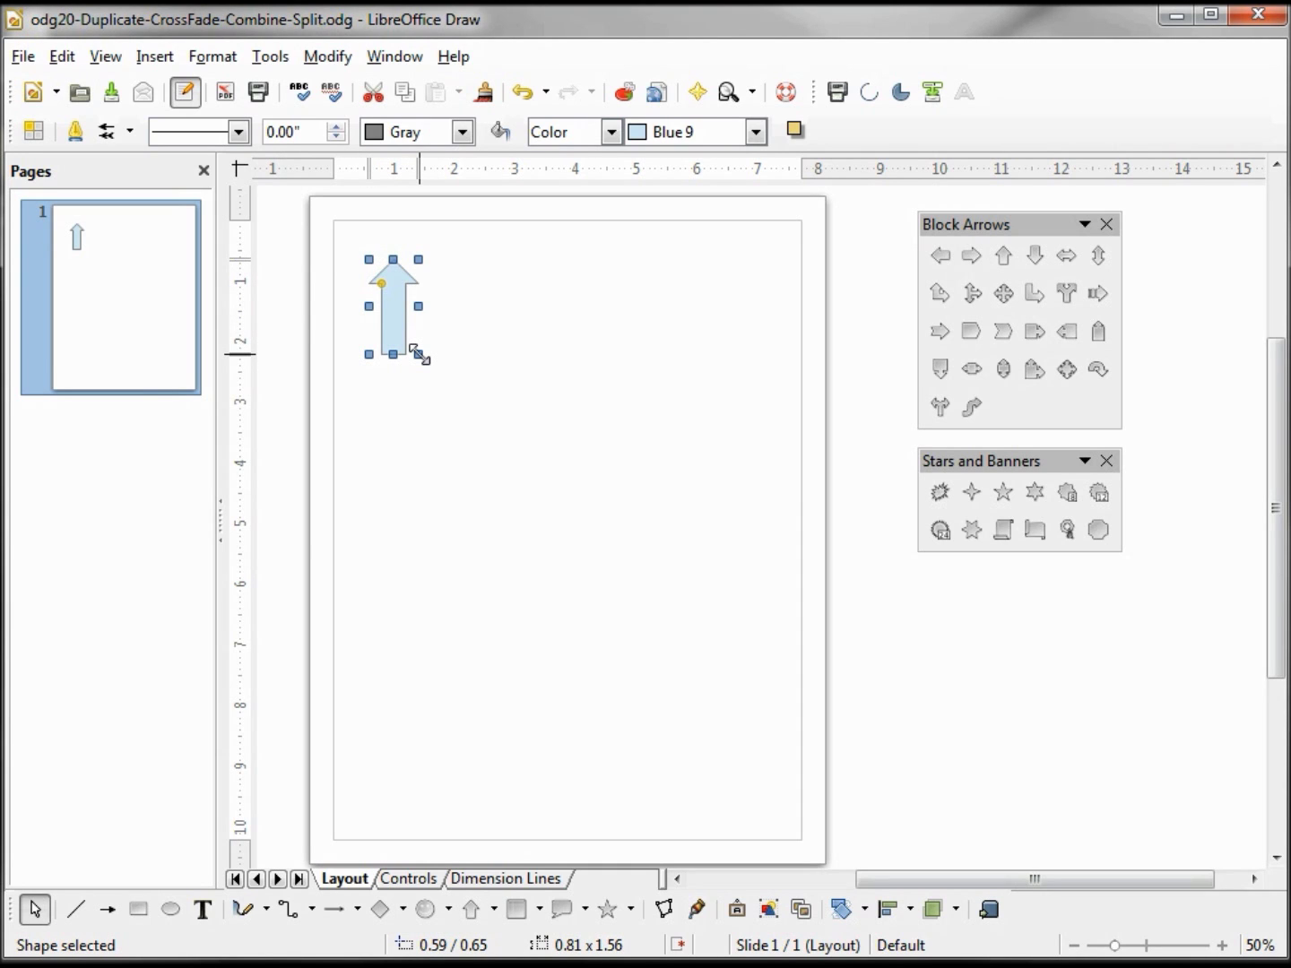
left_click(62, 61)
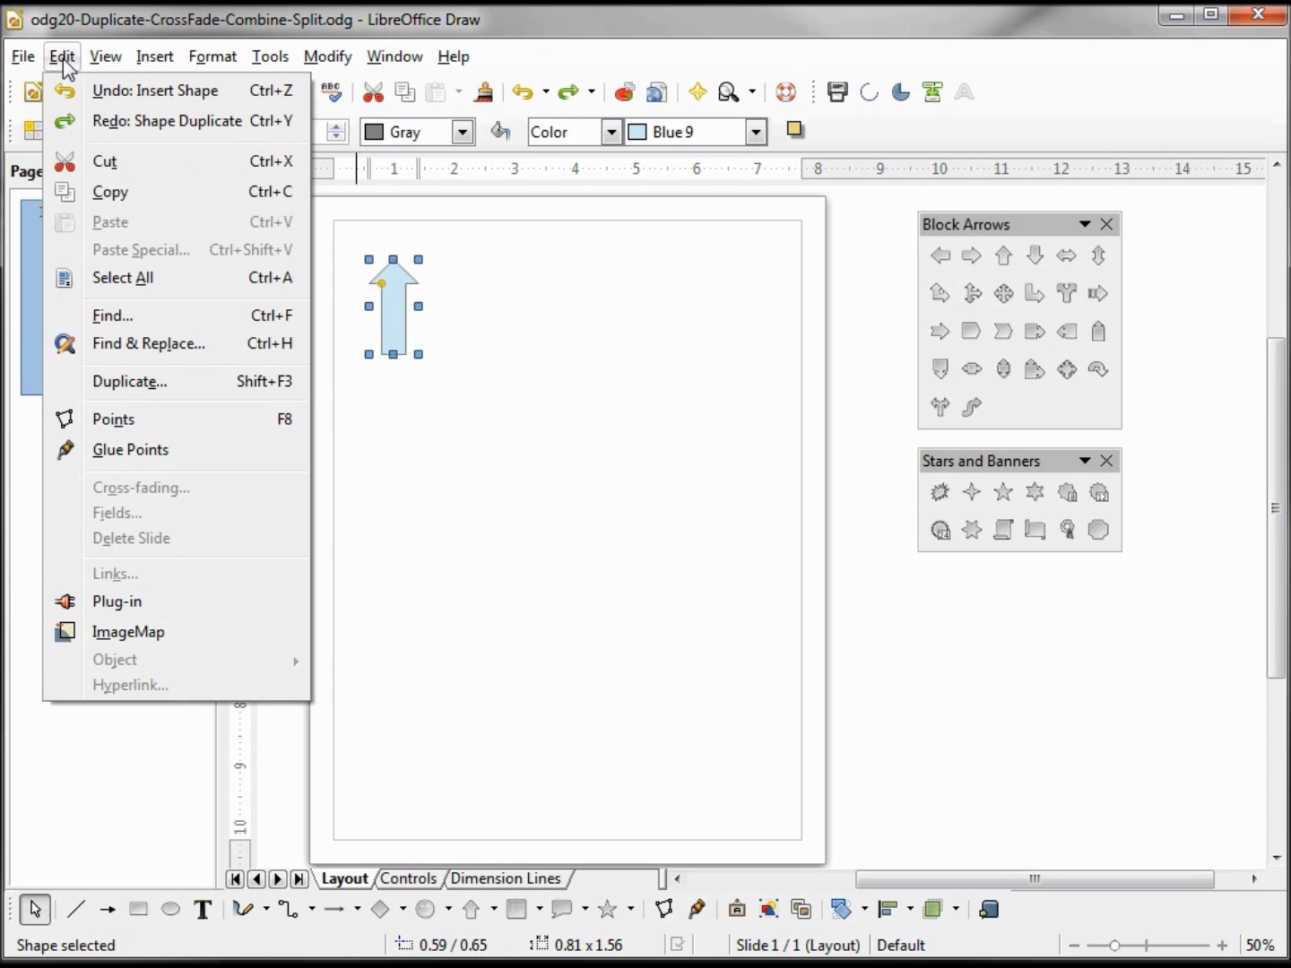
left_click(124, 383)
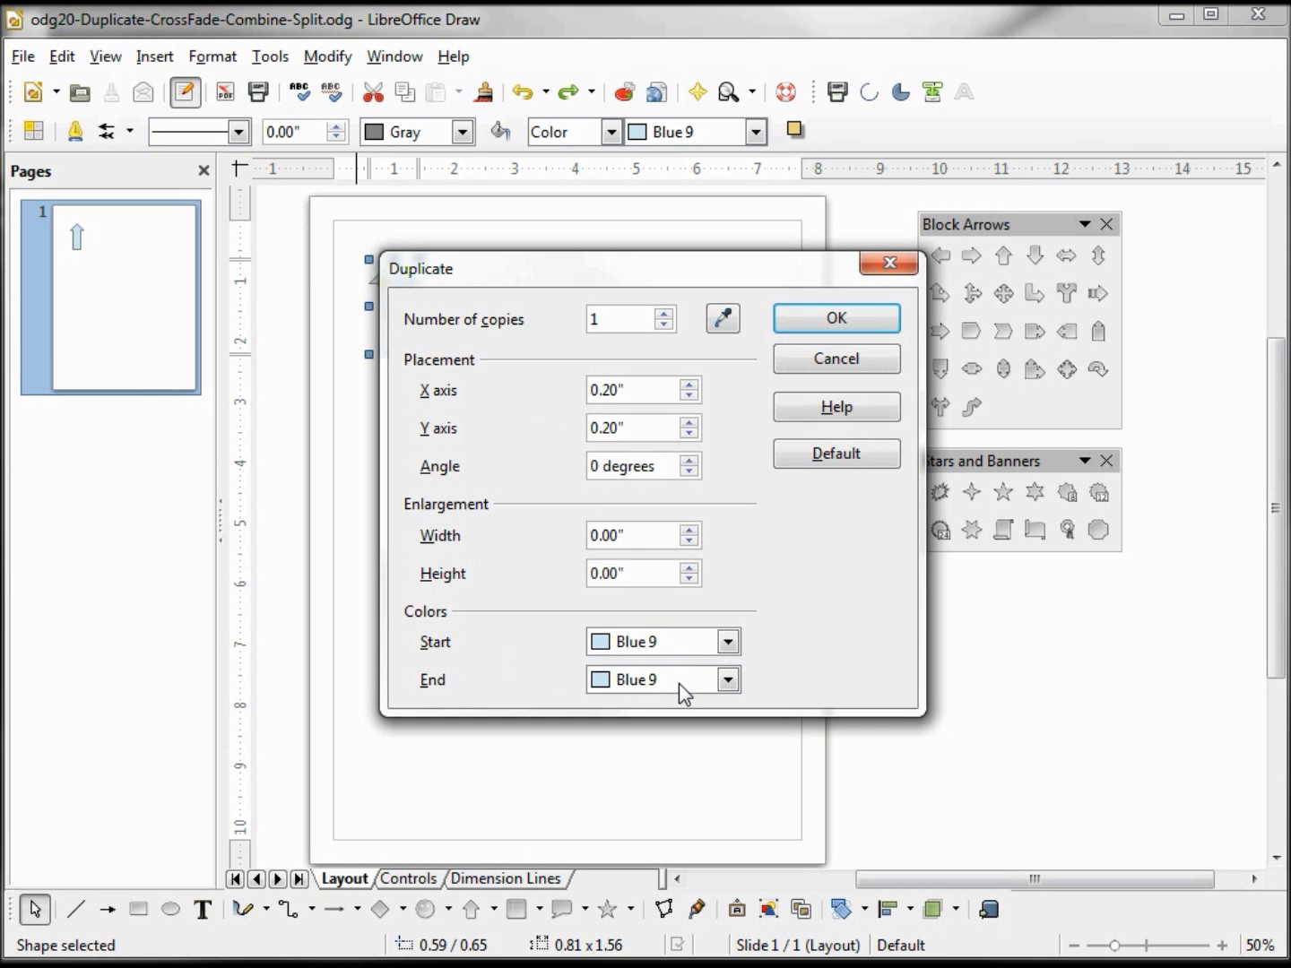
left_click(837, 321)
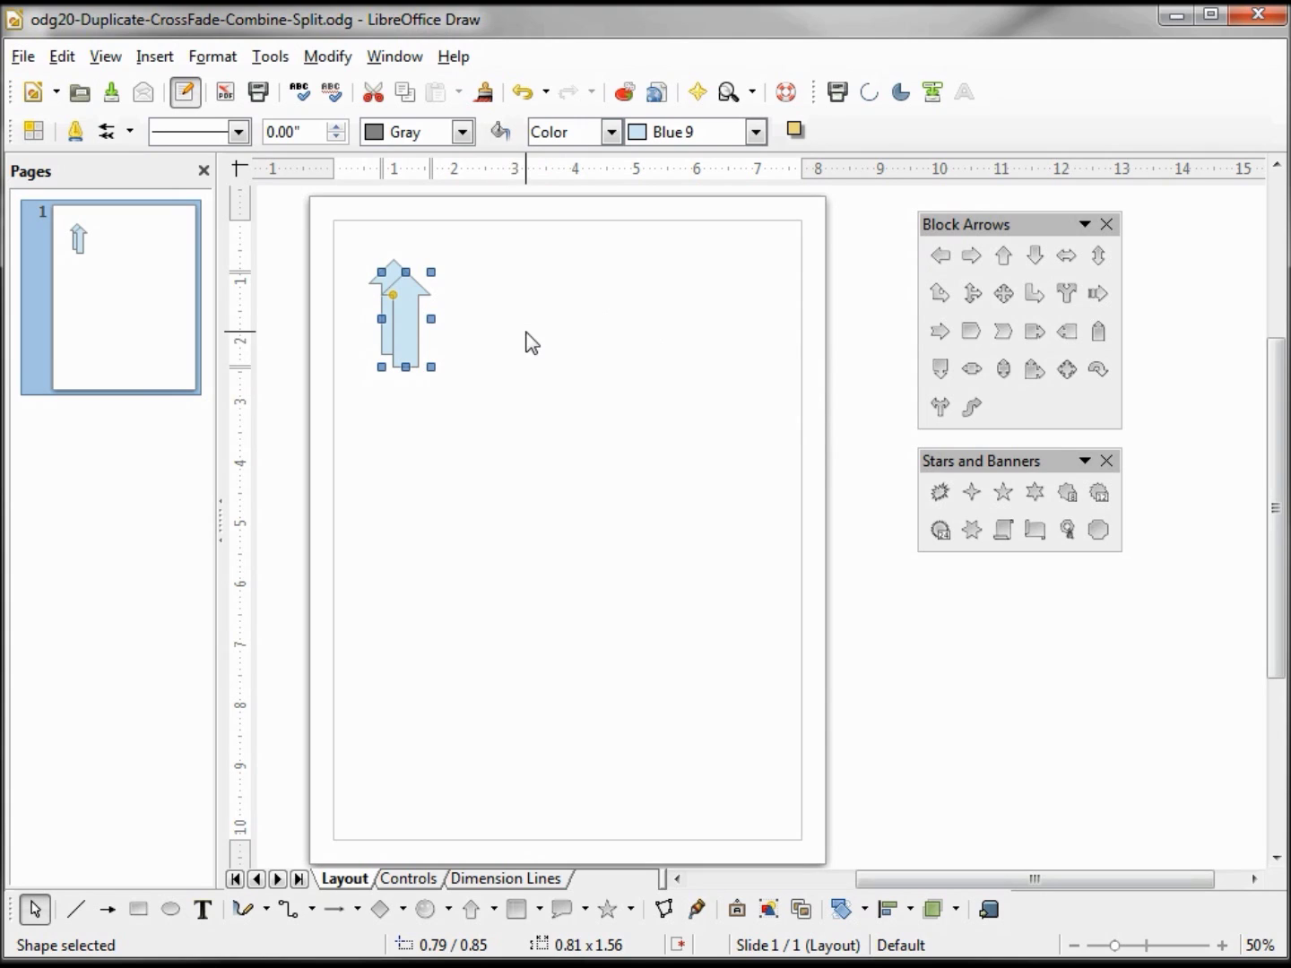
left_click(485, 292)
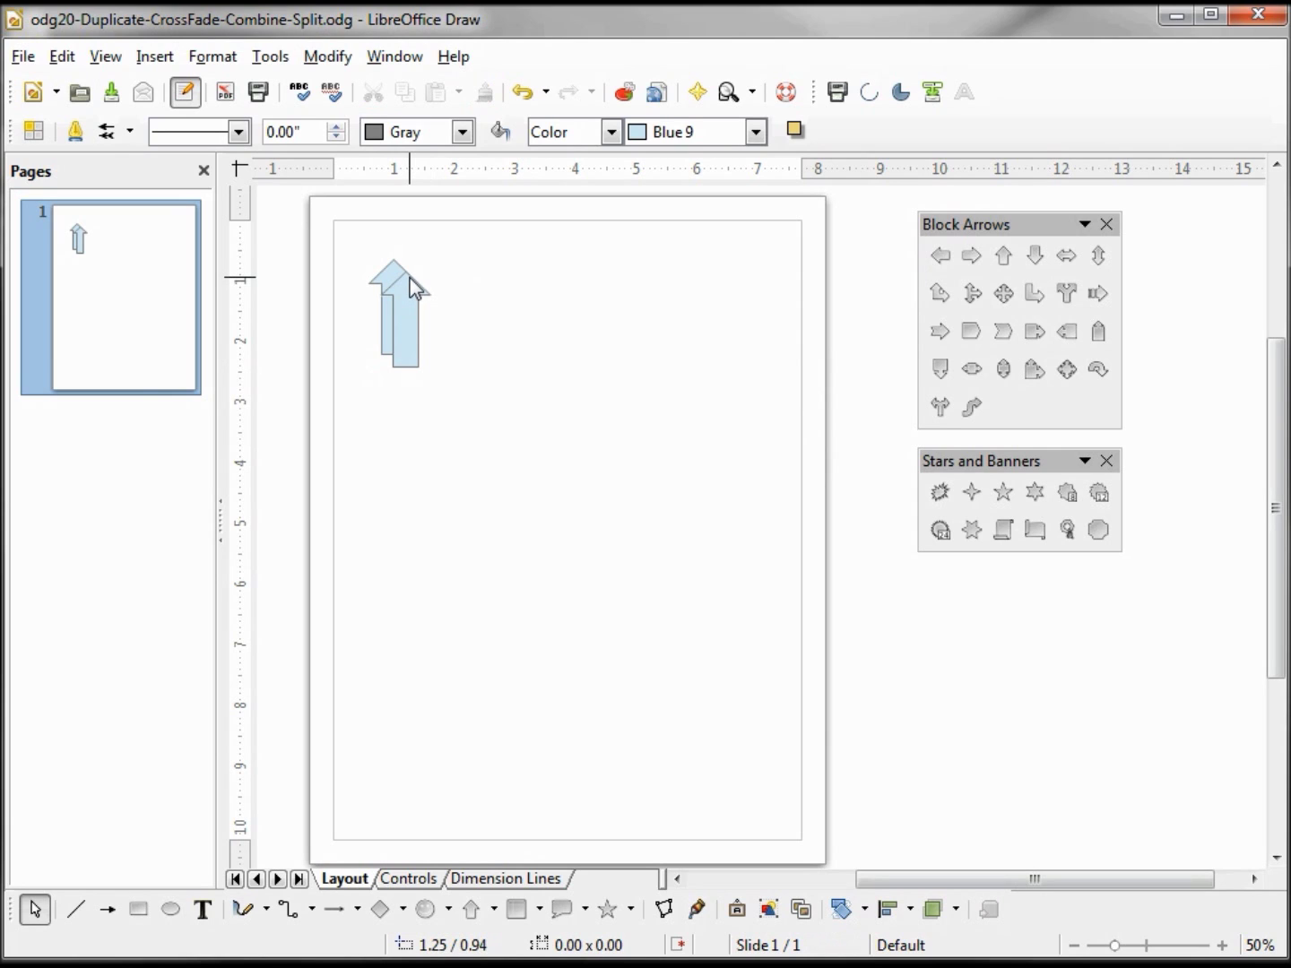
- Draw a second up arrow and set Duplicate to 3 copies with X 1.00" and Y 0.00"
left_click(1008, 256)
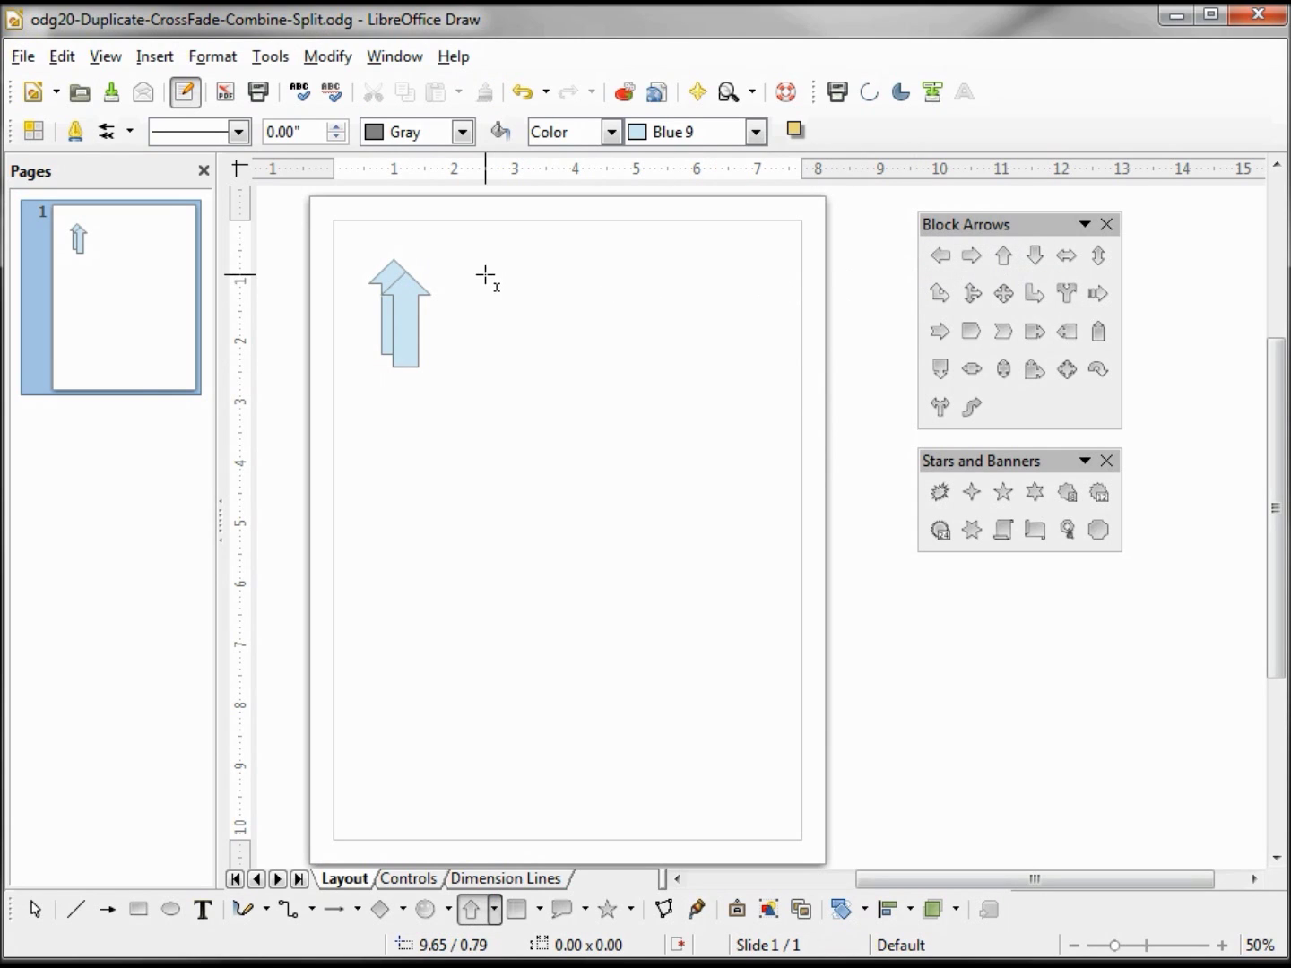
left_click_drag(485, 277, 536, 377)
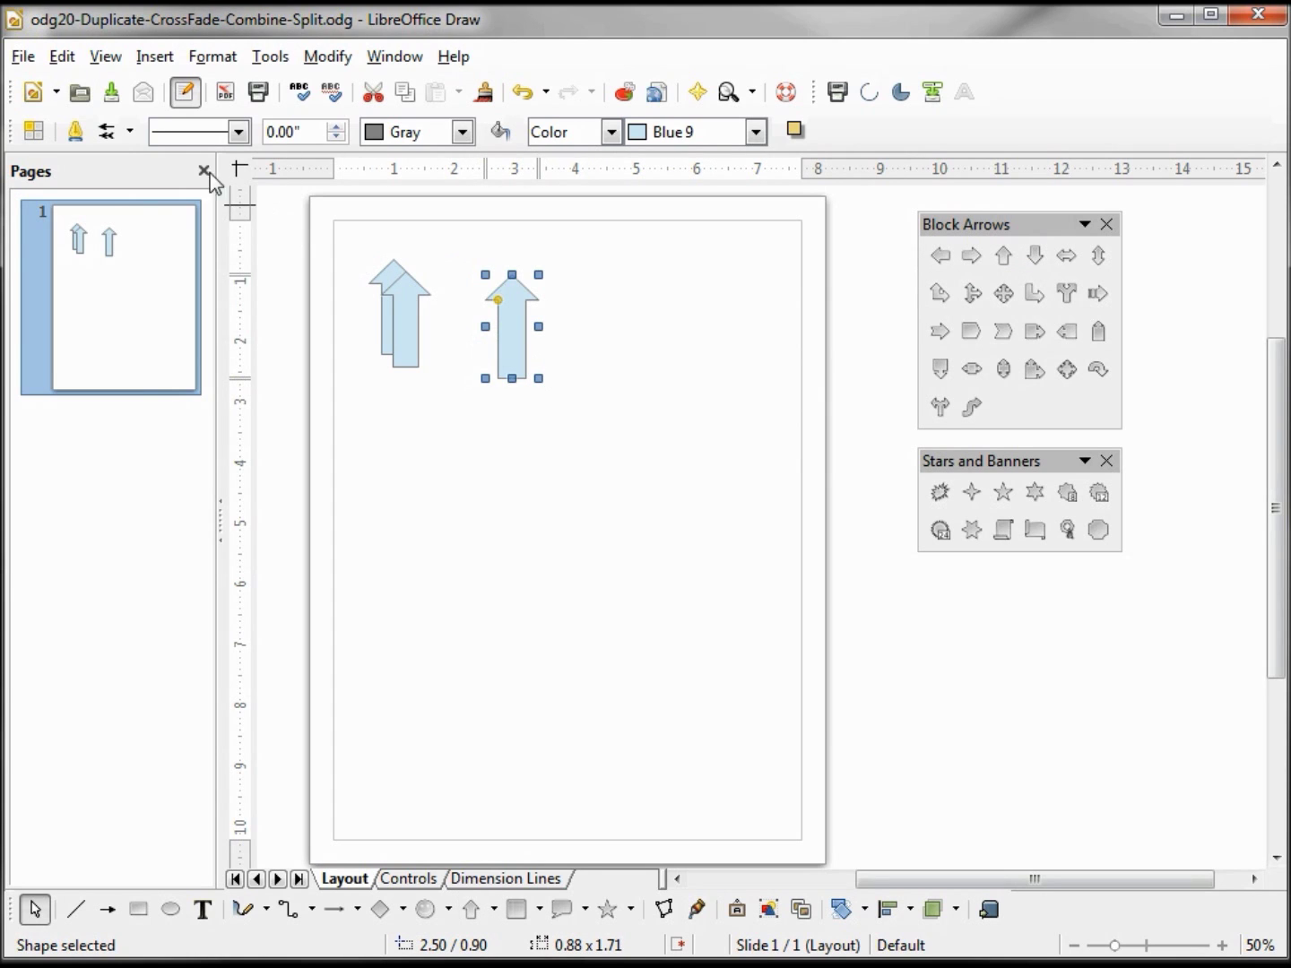
left_click(61, 55)
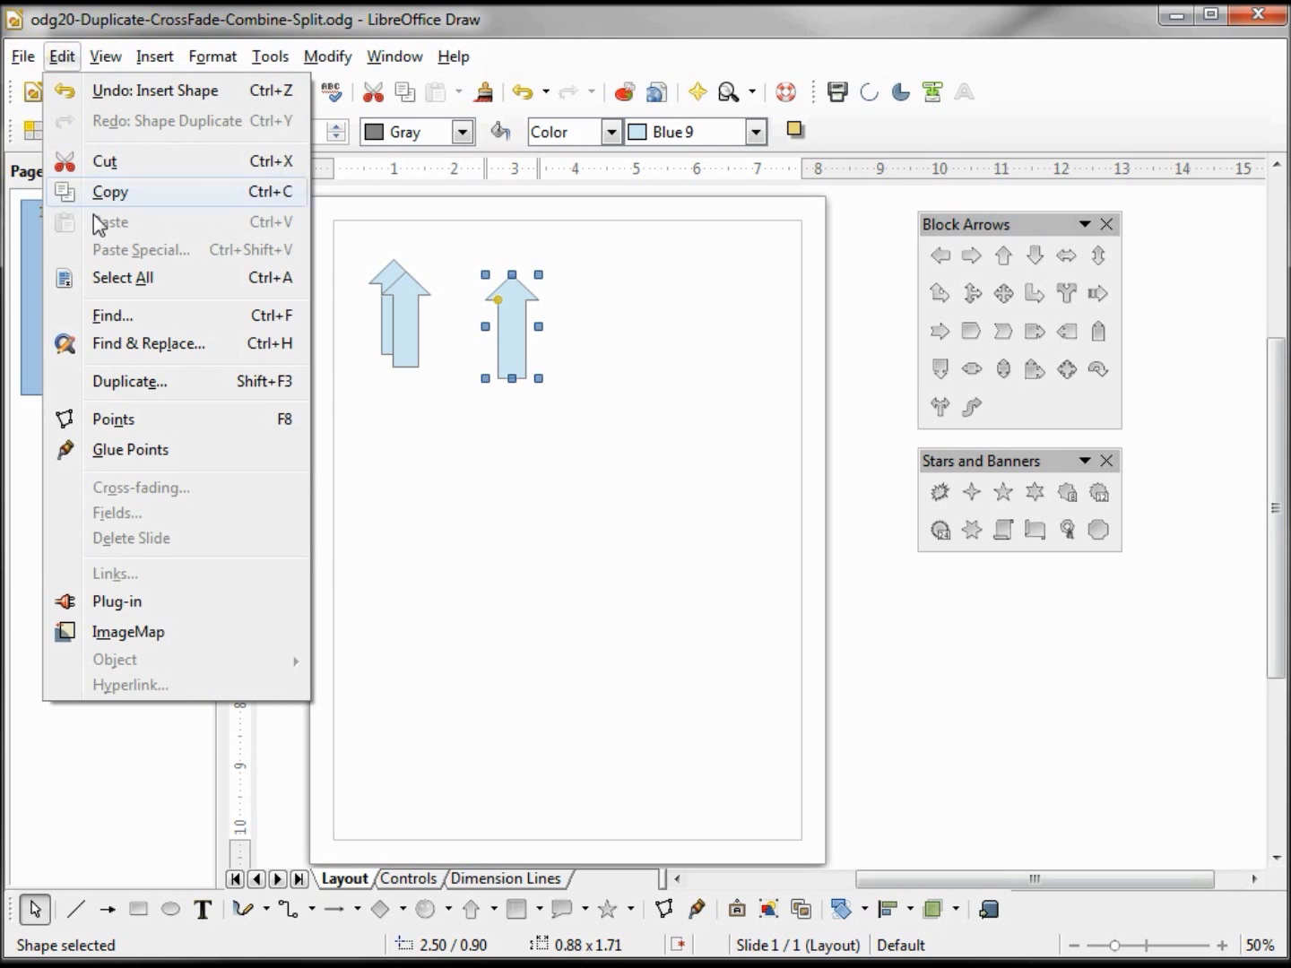
left_click(130, 381)
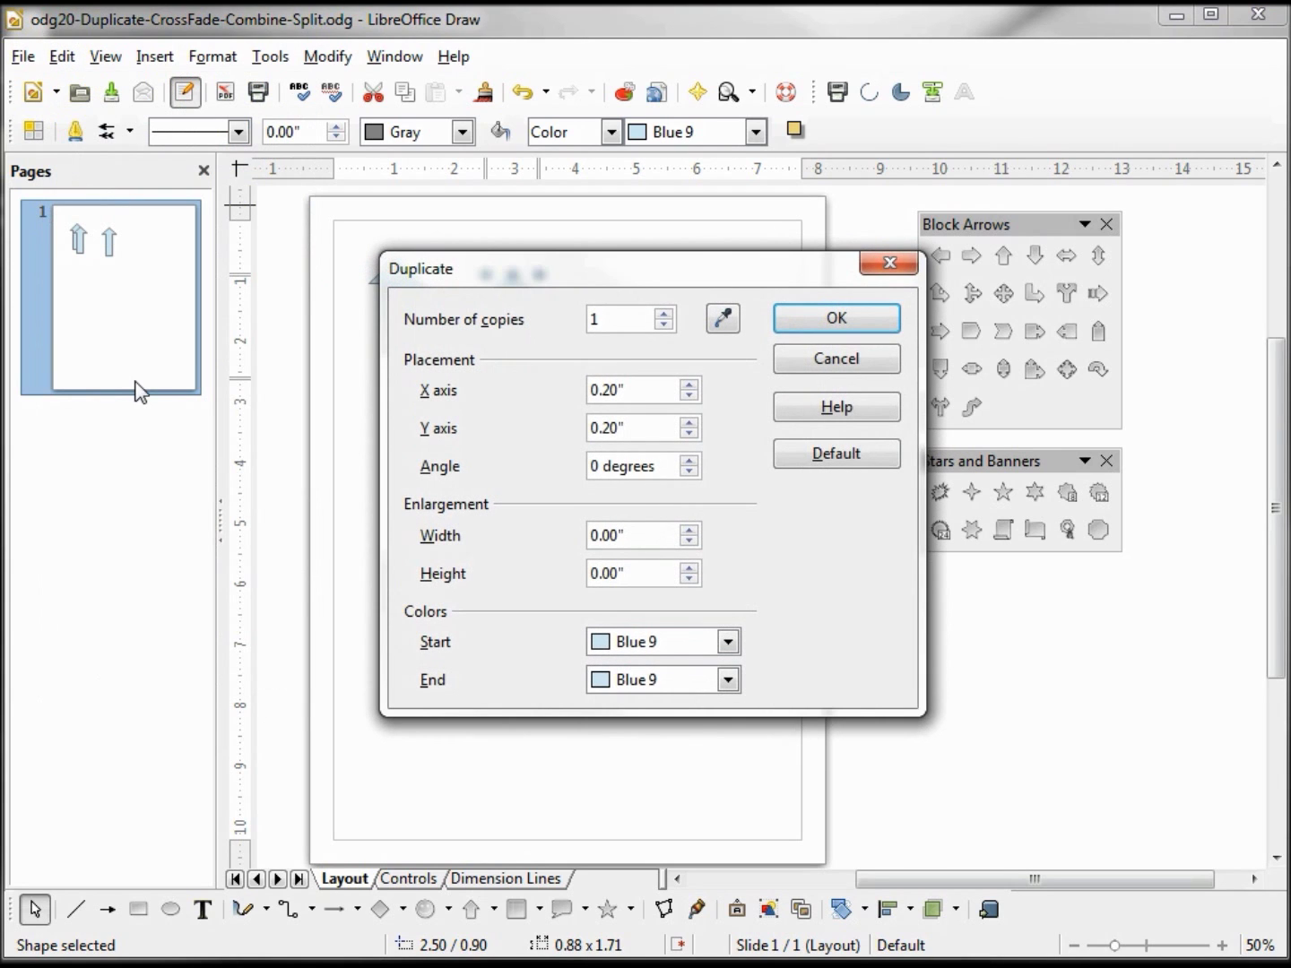
double_click(602, 318)
type("3")
left_click(634, 391)
left_click_drag(634, 391, 578, 390)
type("1")
key("Tab")
type("0")
key("Tab")
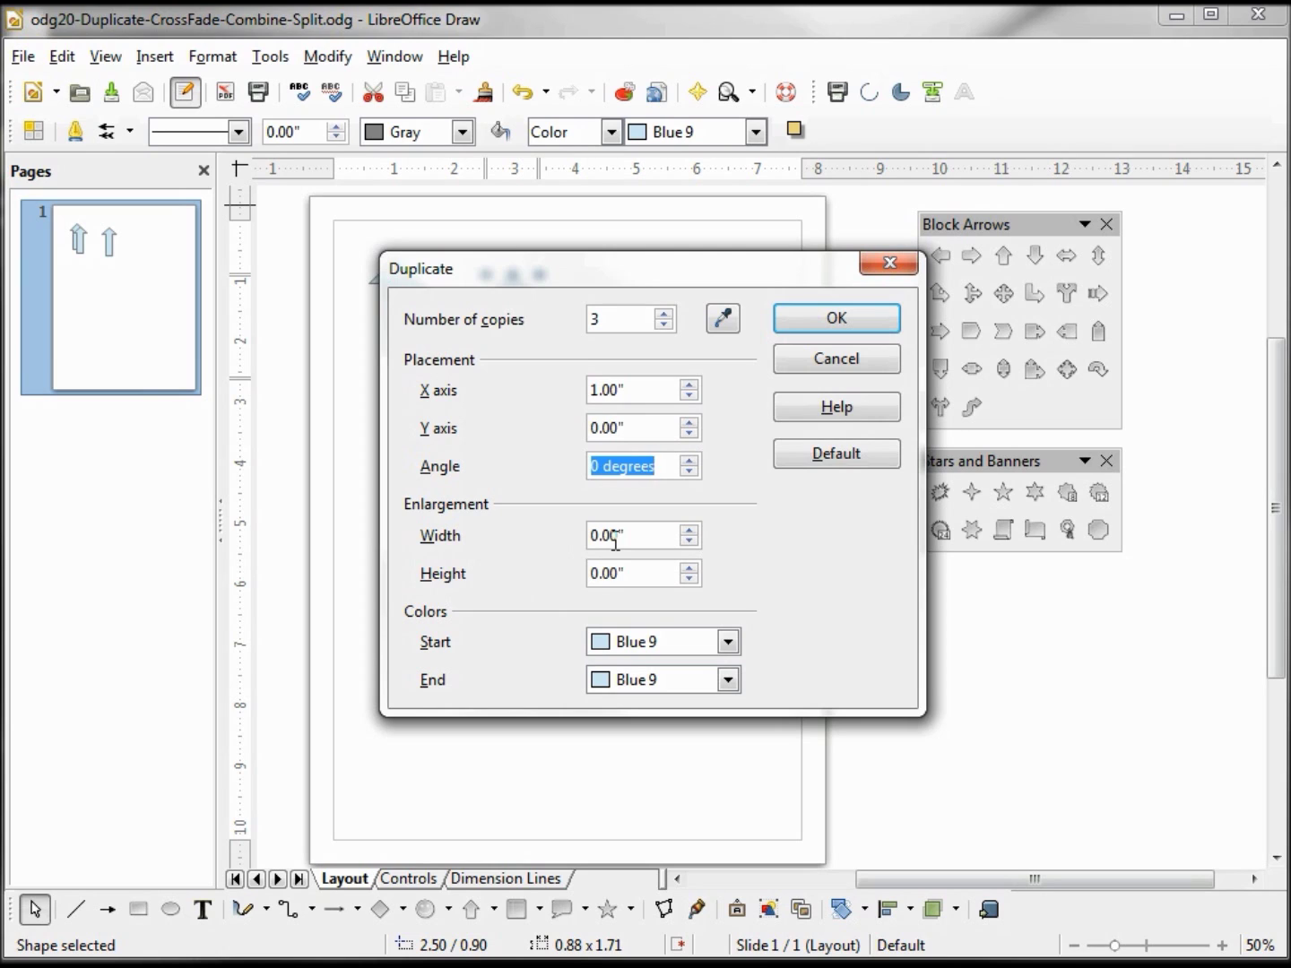
- Shade the copies from White to Black and create the row of four arrows
left_click(728, 642)
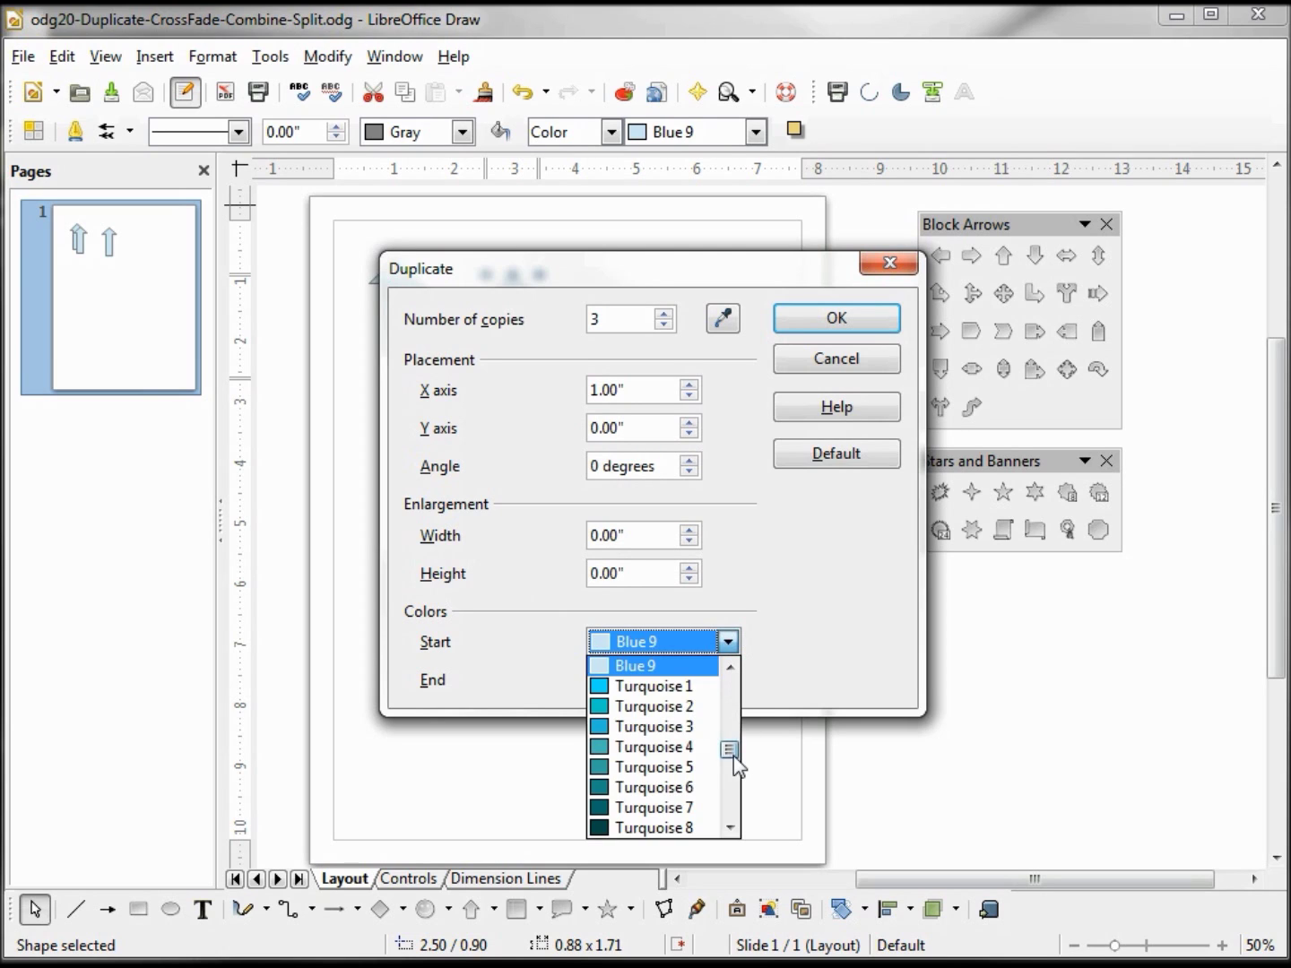
left_click_drag(736, 758, 734, 683)
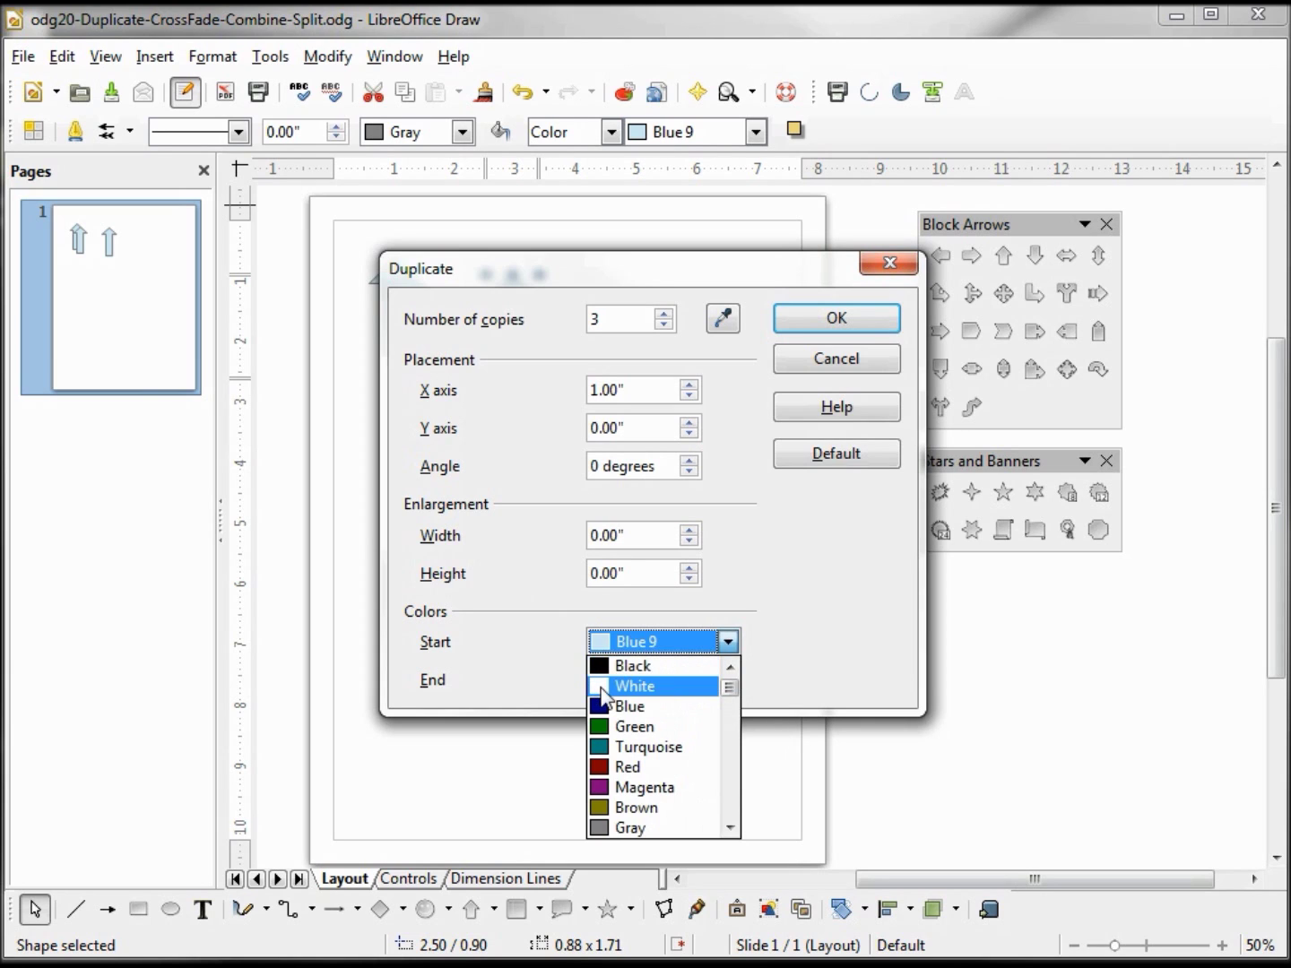
left_click(609, 689)
left_click(730, 681)
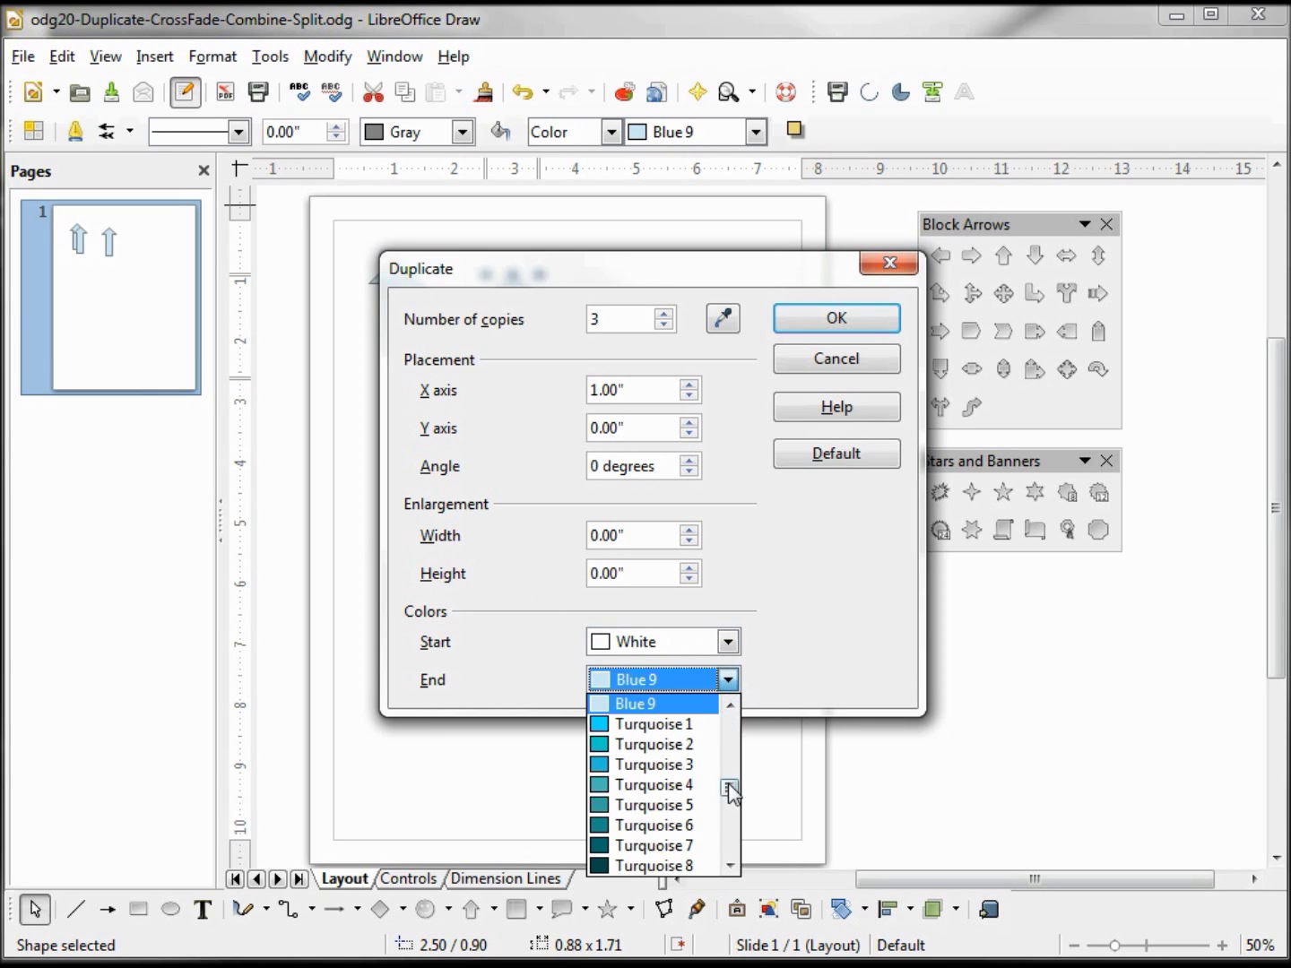
left_click_drag(733, 794, 737, 706)
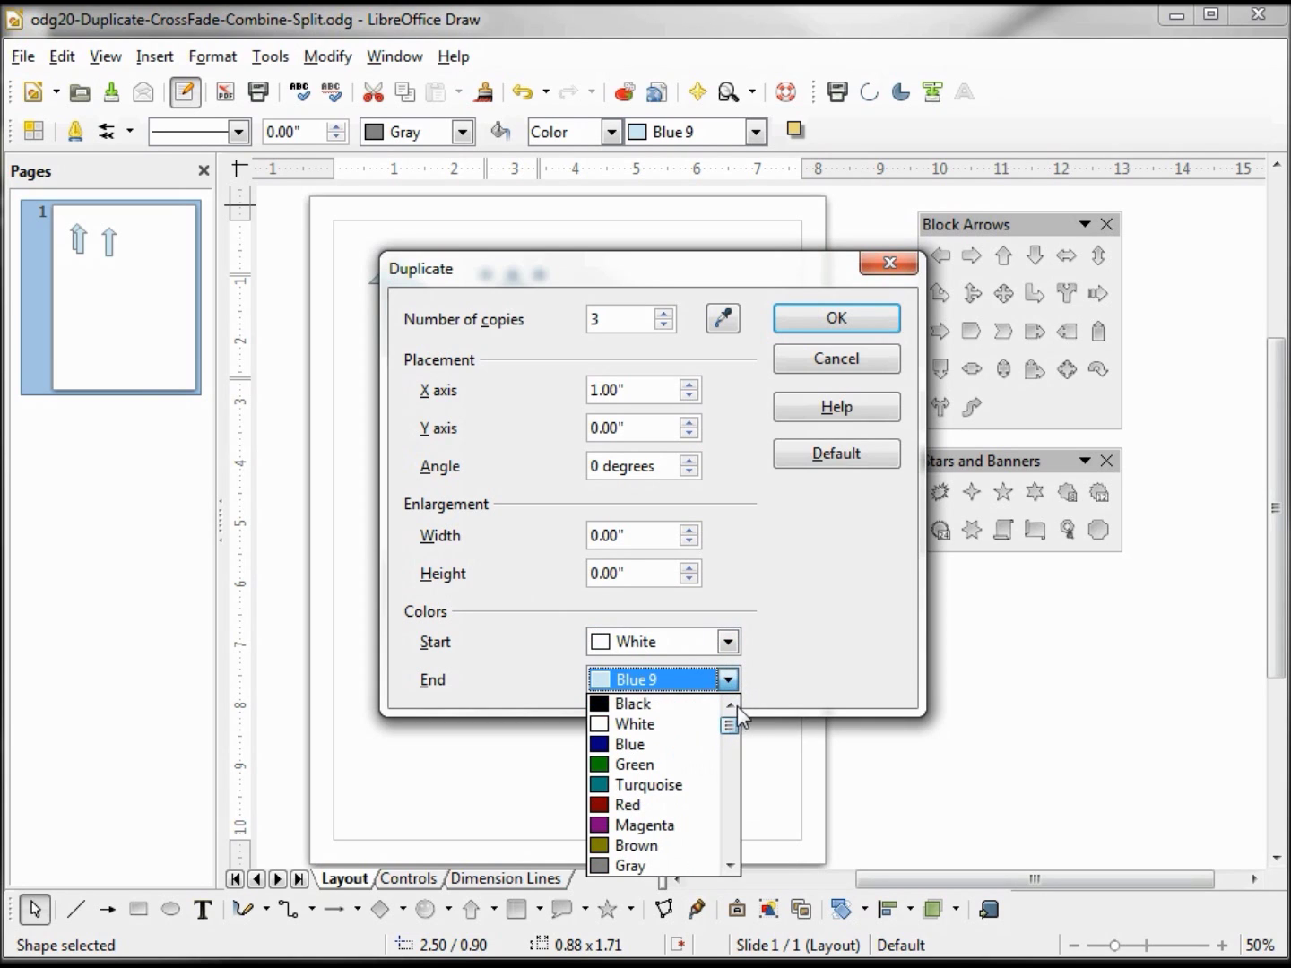
left_click(648, 705)
left_click(827, 321)
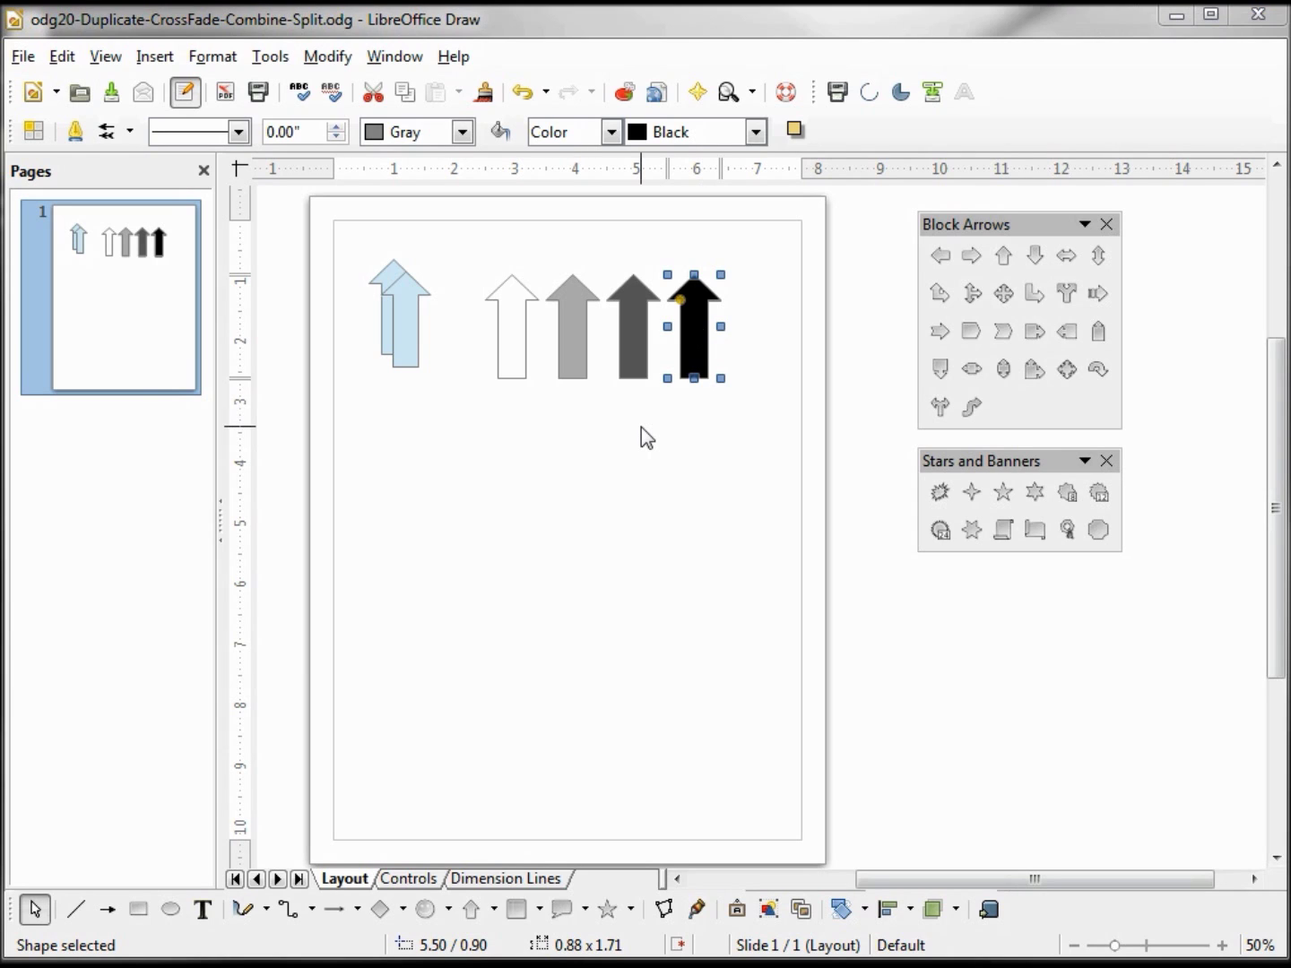
left_click(1004, 254)
- Draw a third up arrow and set Duplicate to 9 copies, X offset 0, angle 10 degrees
left_click_drag(660, 453, 705, 536)
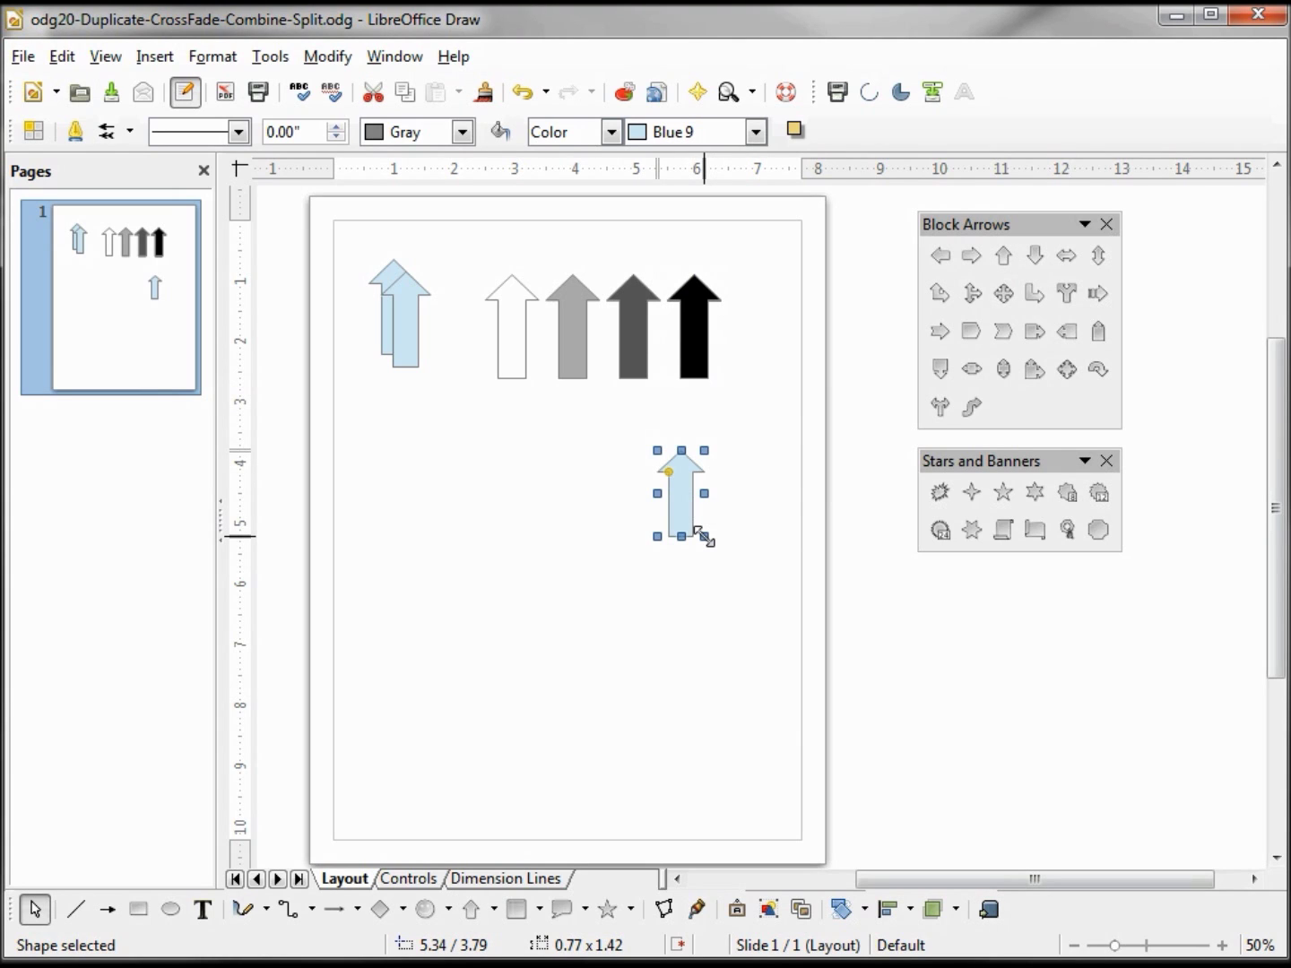
key("shift+F3")
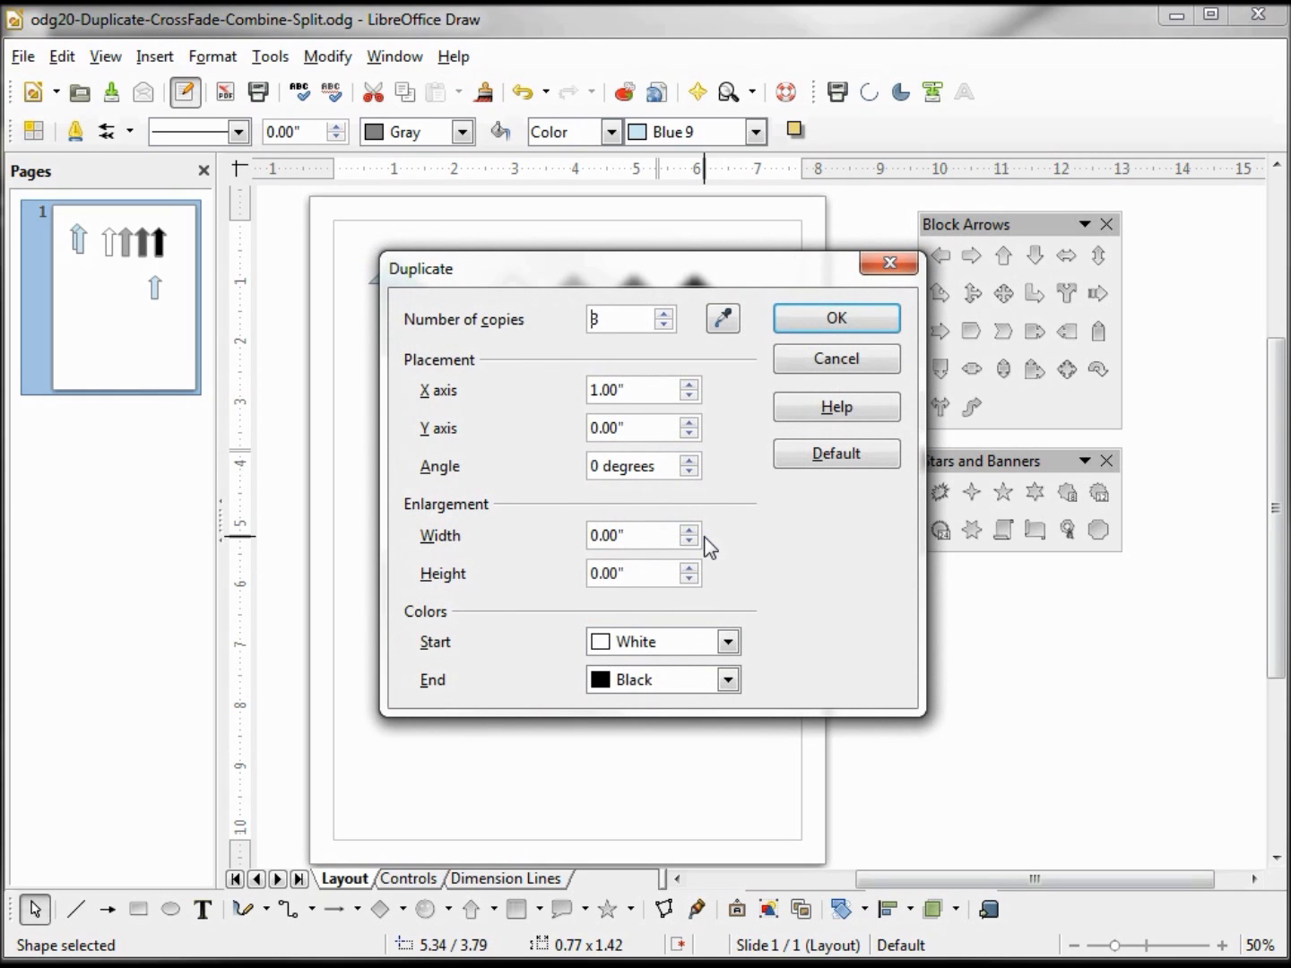
left_click_drag(623, 321, 577, 319)
type("9")
left_click_drag(640, 392, 528, 385)
type("0")
left_click_drag(651, 469, 513, 472)
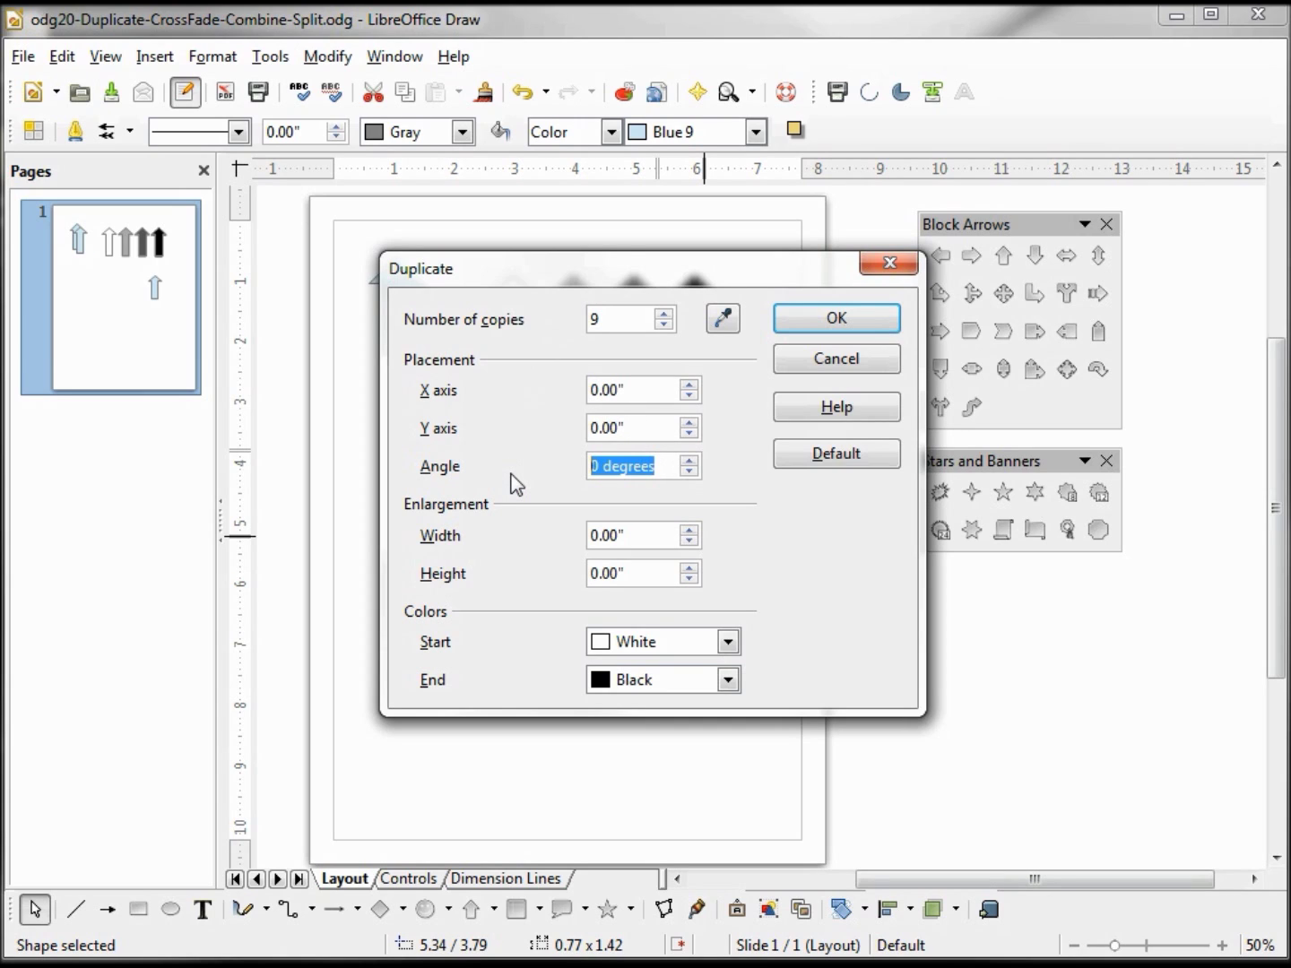
type("10")
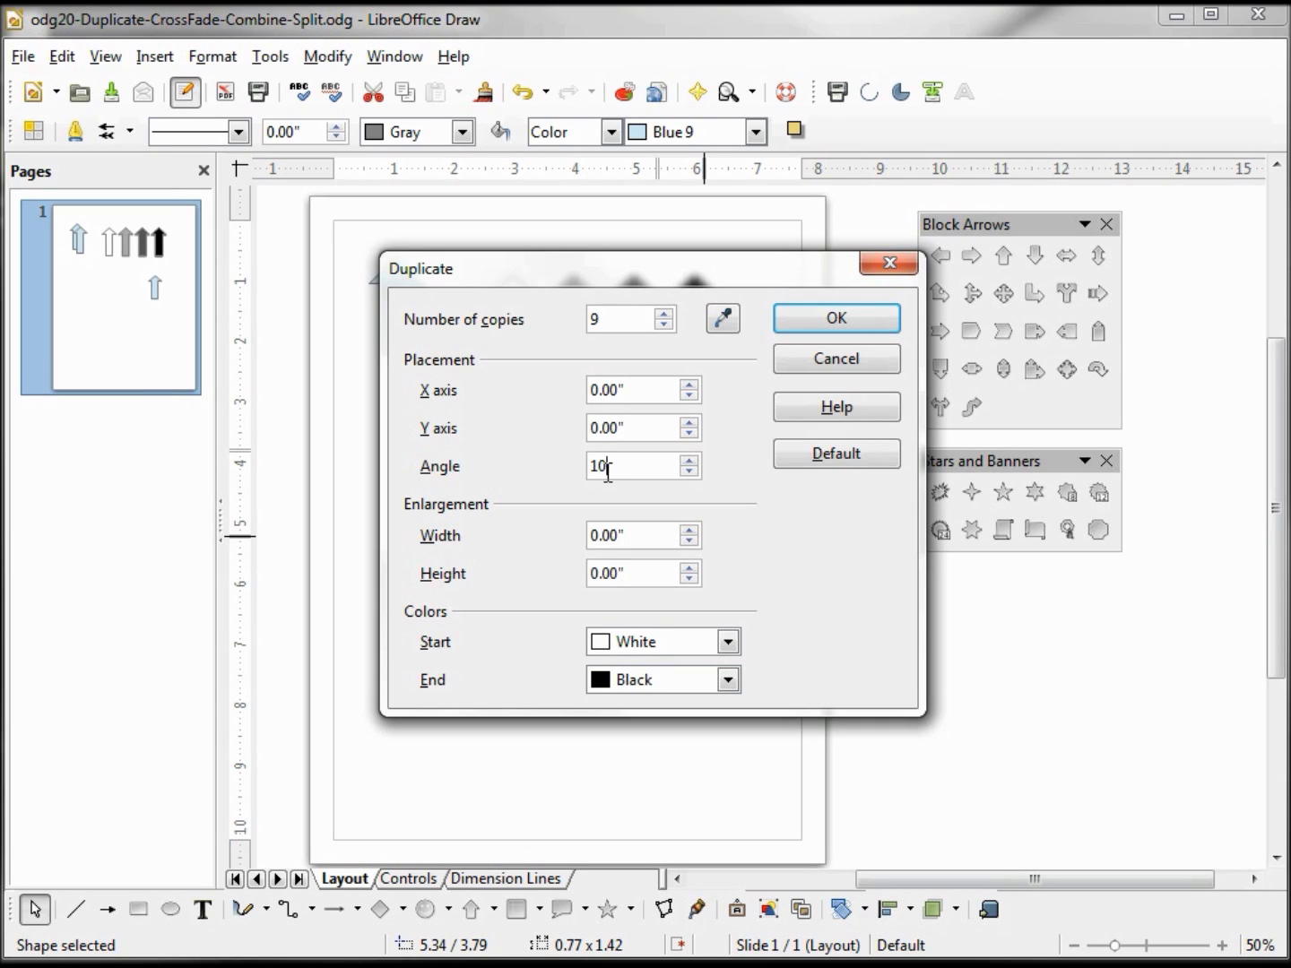
- Shade the copies from Light magenta to Yellow and create the rotated fan
left_click(728, 642)
scroll(729, 686, "up", 1)
scroll(730, 694, "down", 2)
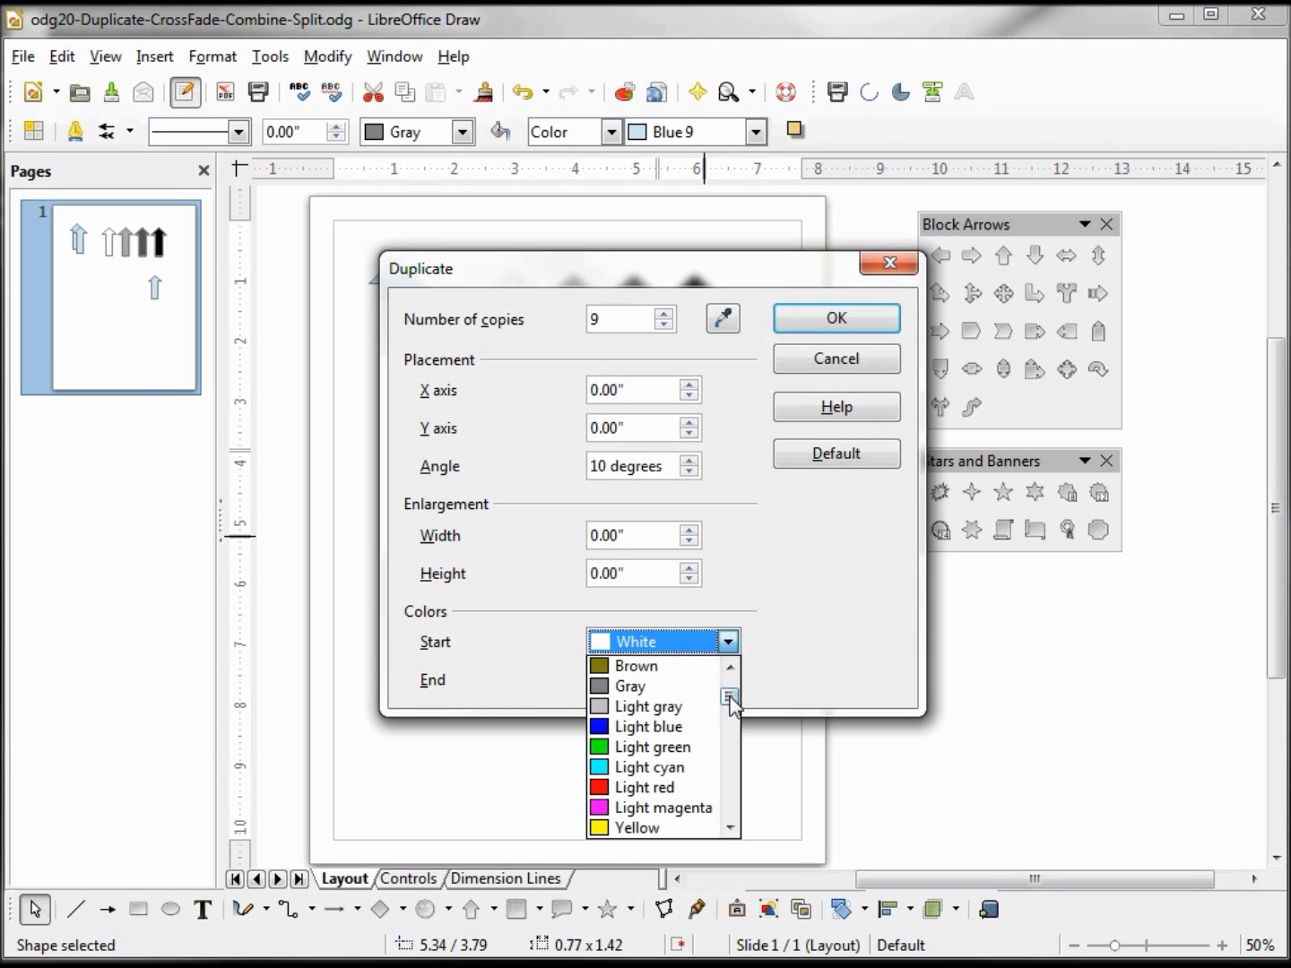
left_click(676, 813)
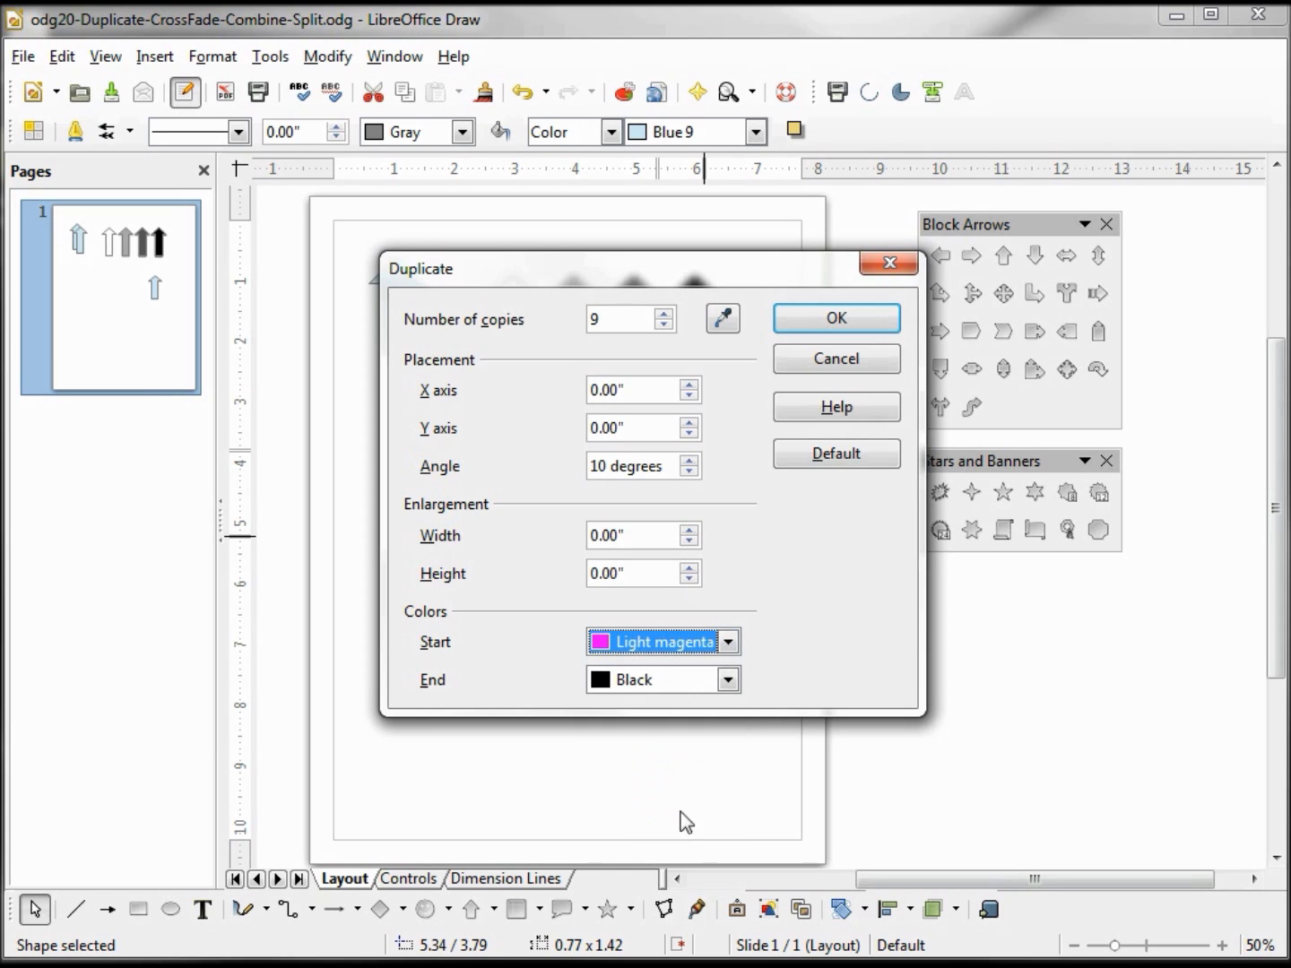
left_click(728, 682)
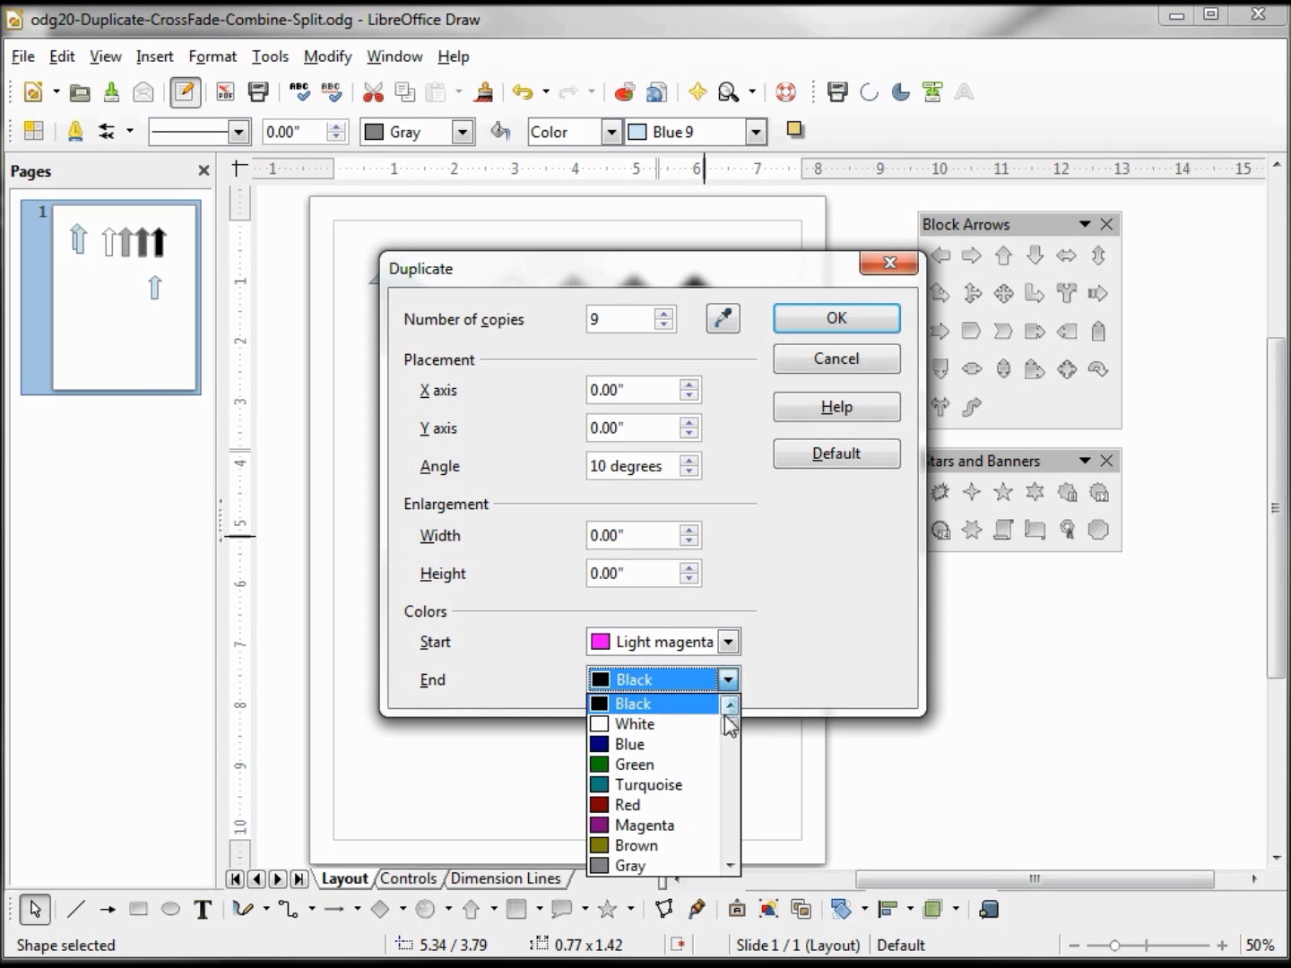
scroll(731, 735, "down", 4)
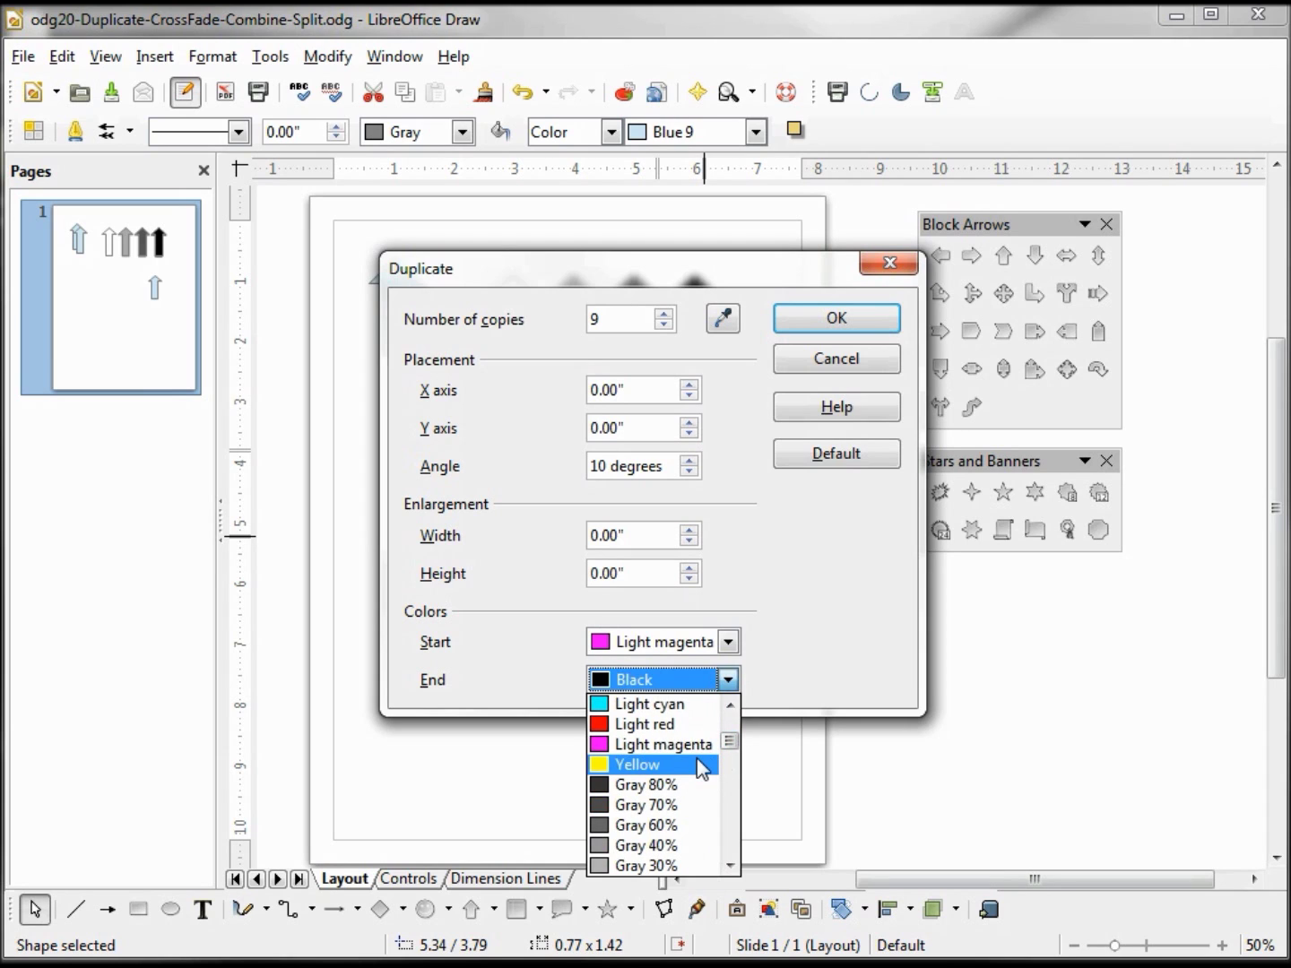
left_click(699, 764)
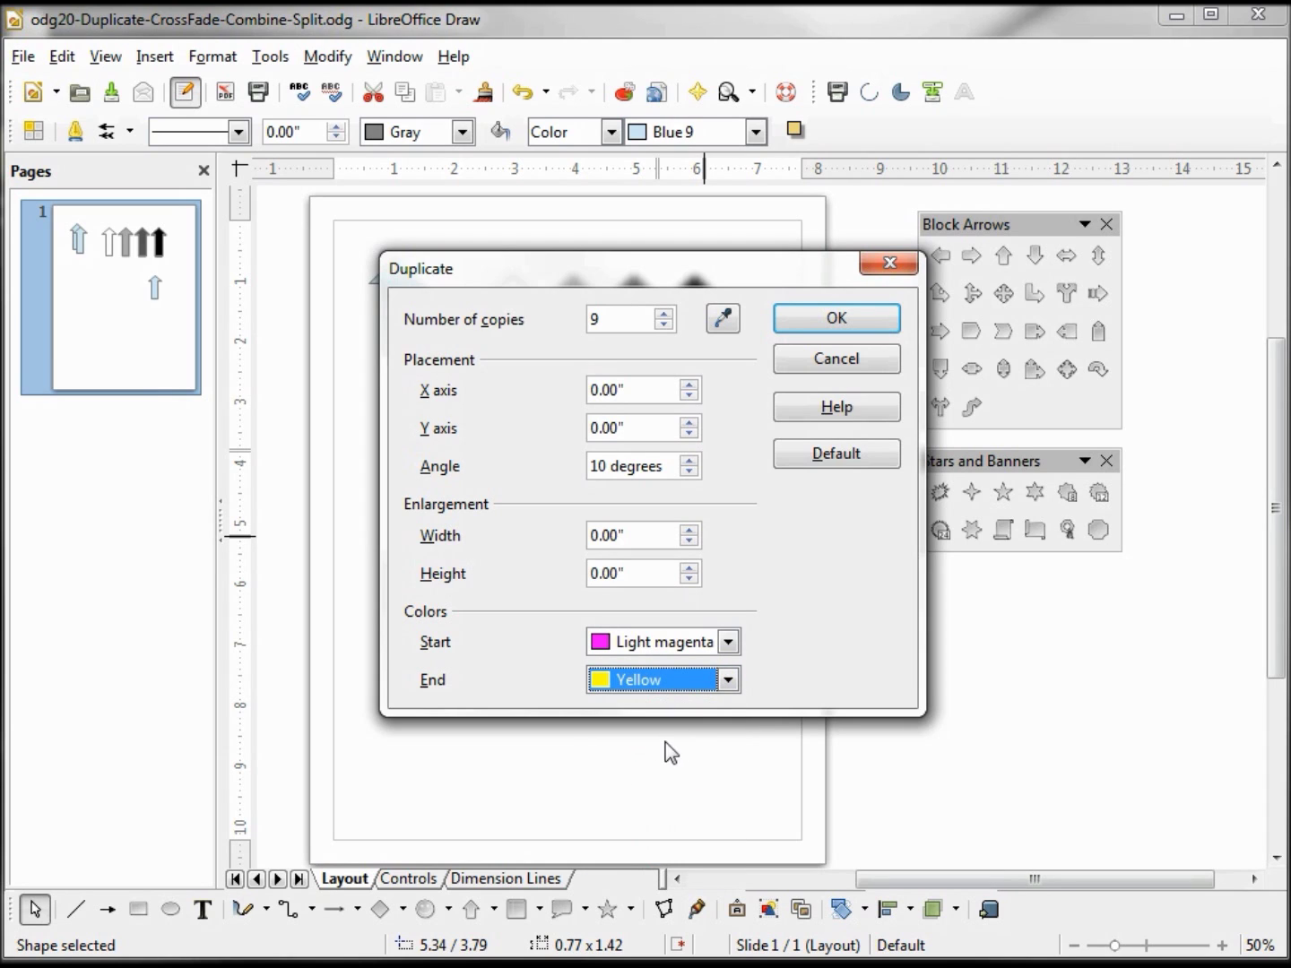
left_click(834, 321)
left_click(750, 403)
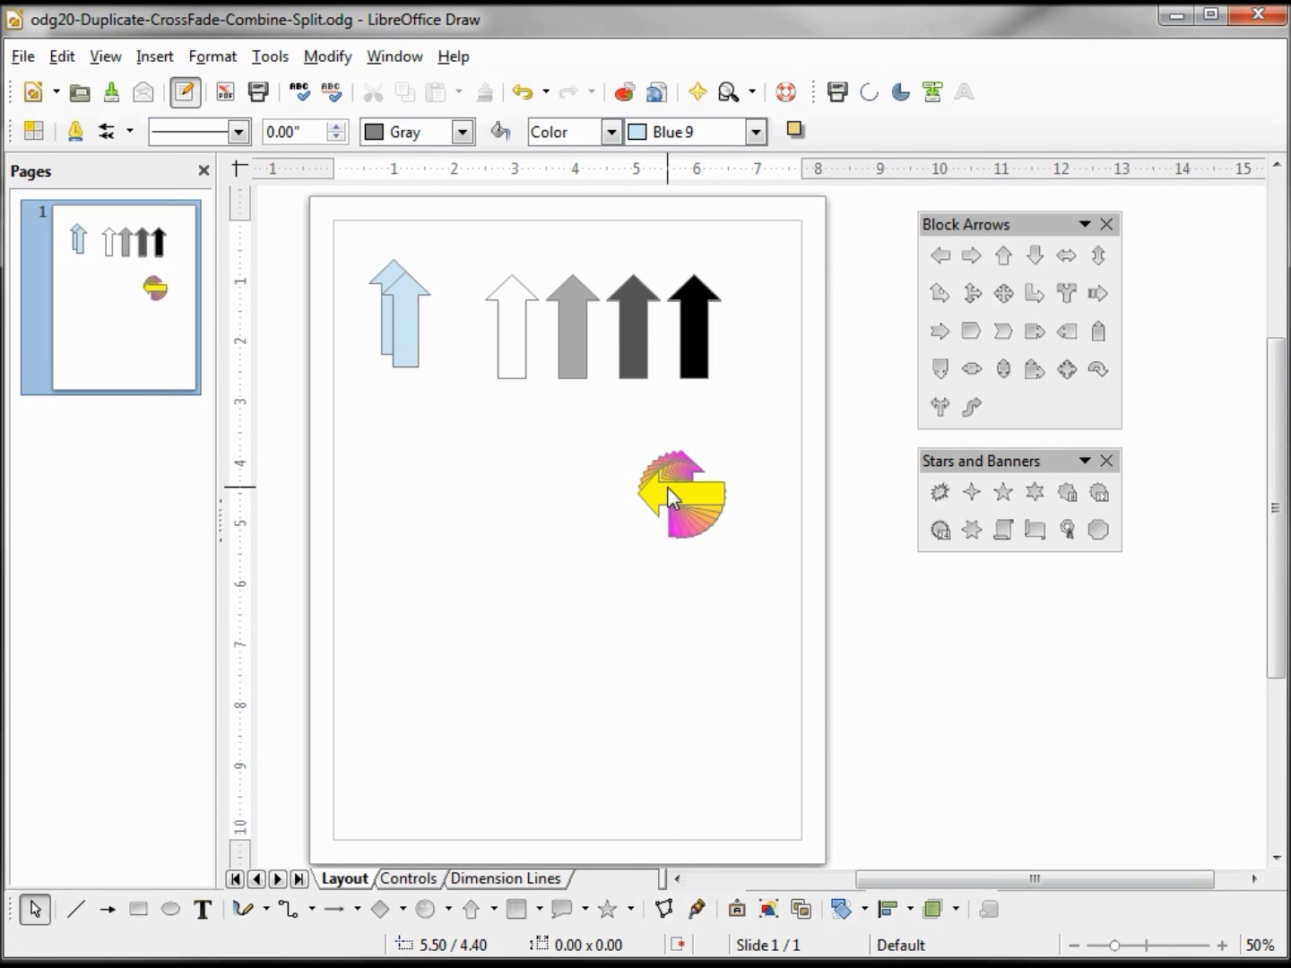
- Draw a fourth up arrow at the lower left and set Duplicate width and height enlargement to 1.00"
left_click(1004, 256)
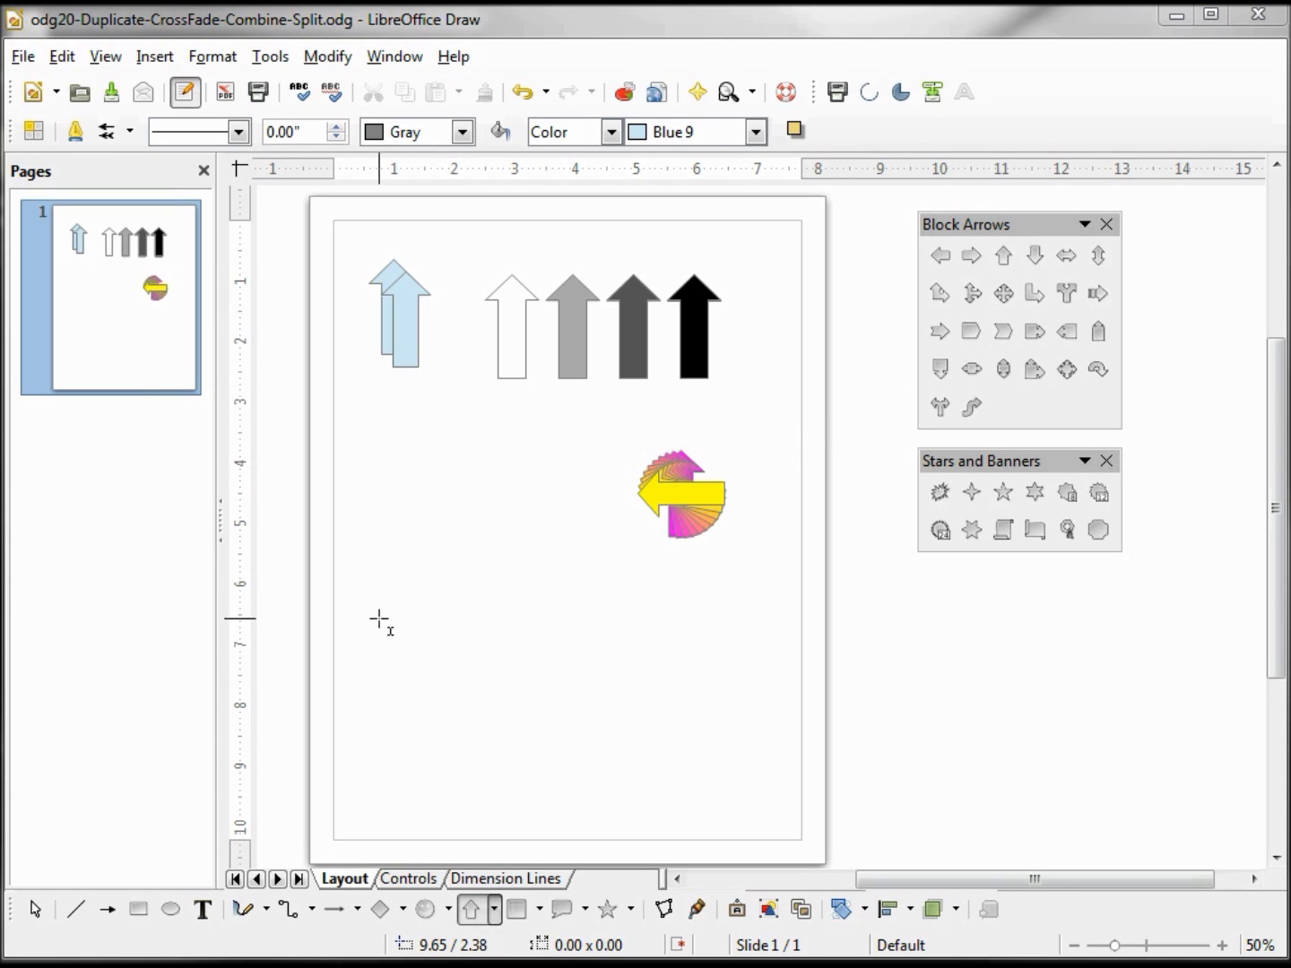
mouse_move(384, 606)
left_mouse_down()
mouse_move(384, 652)
mouse_move(430, 712)
mouse_move(448, 695)
mouse_move(418, 686)
mouse_move(425, 697)
left_mouse_up()
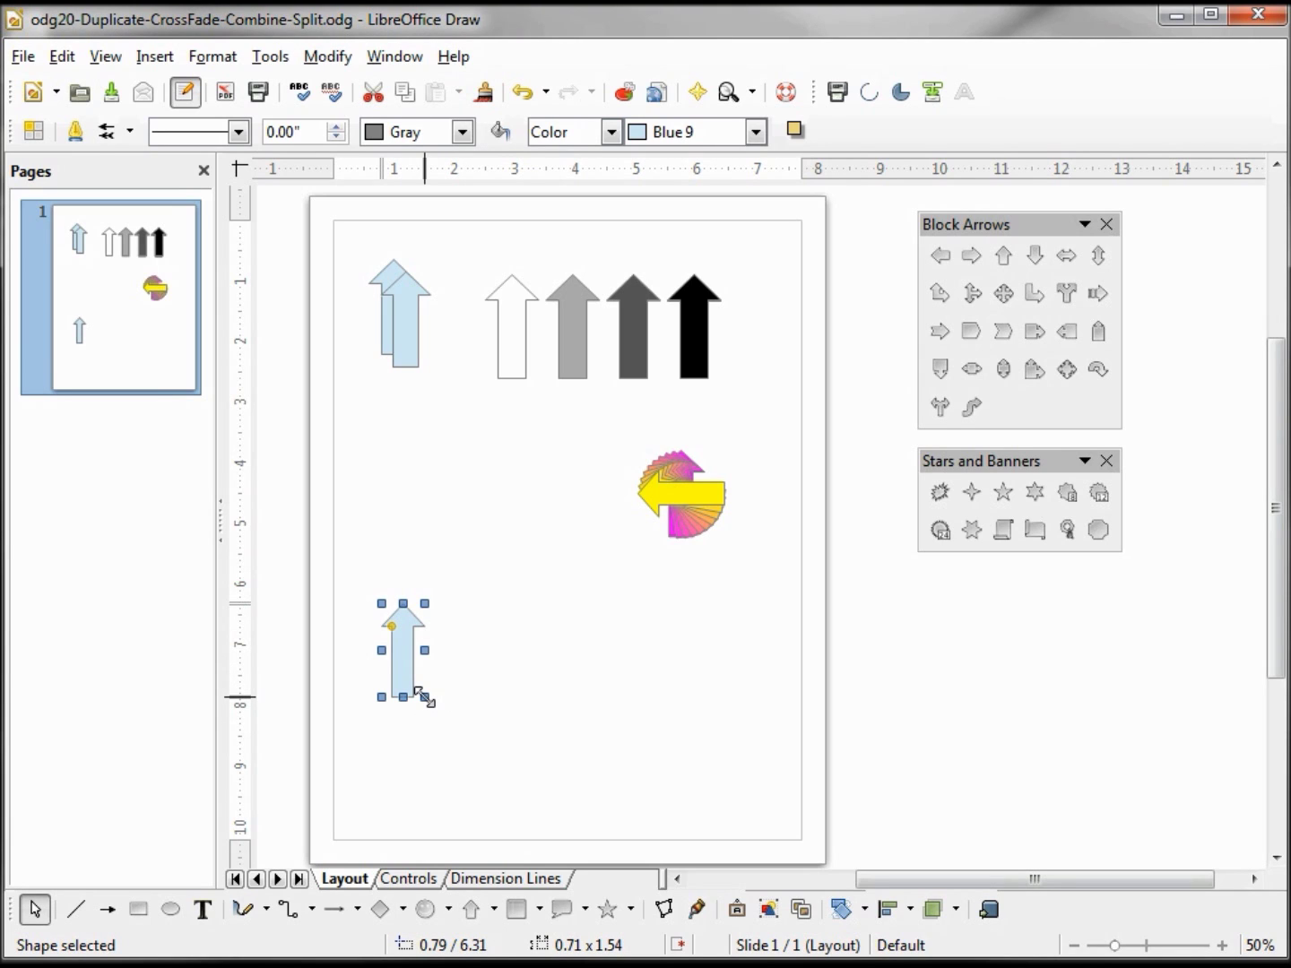
key("shift+F3")
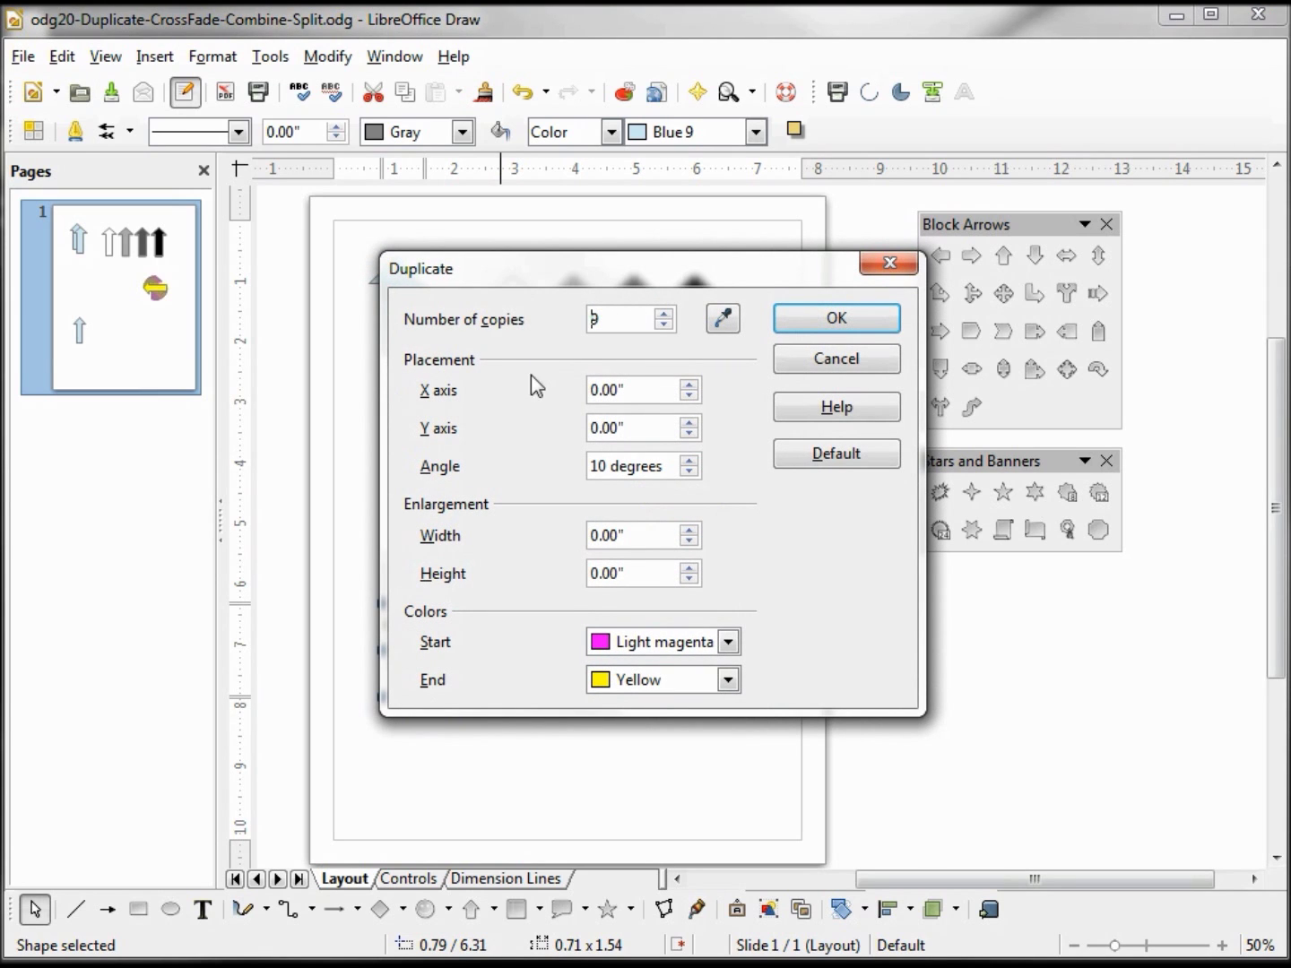
left_click_drag(657, 537, 569, 529)
type("1")
left_click_drag(645, 572, 576, 576)
type("1")
key("Tab")
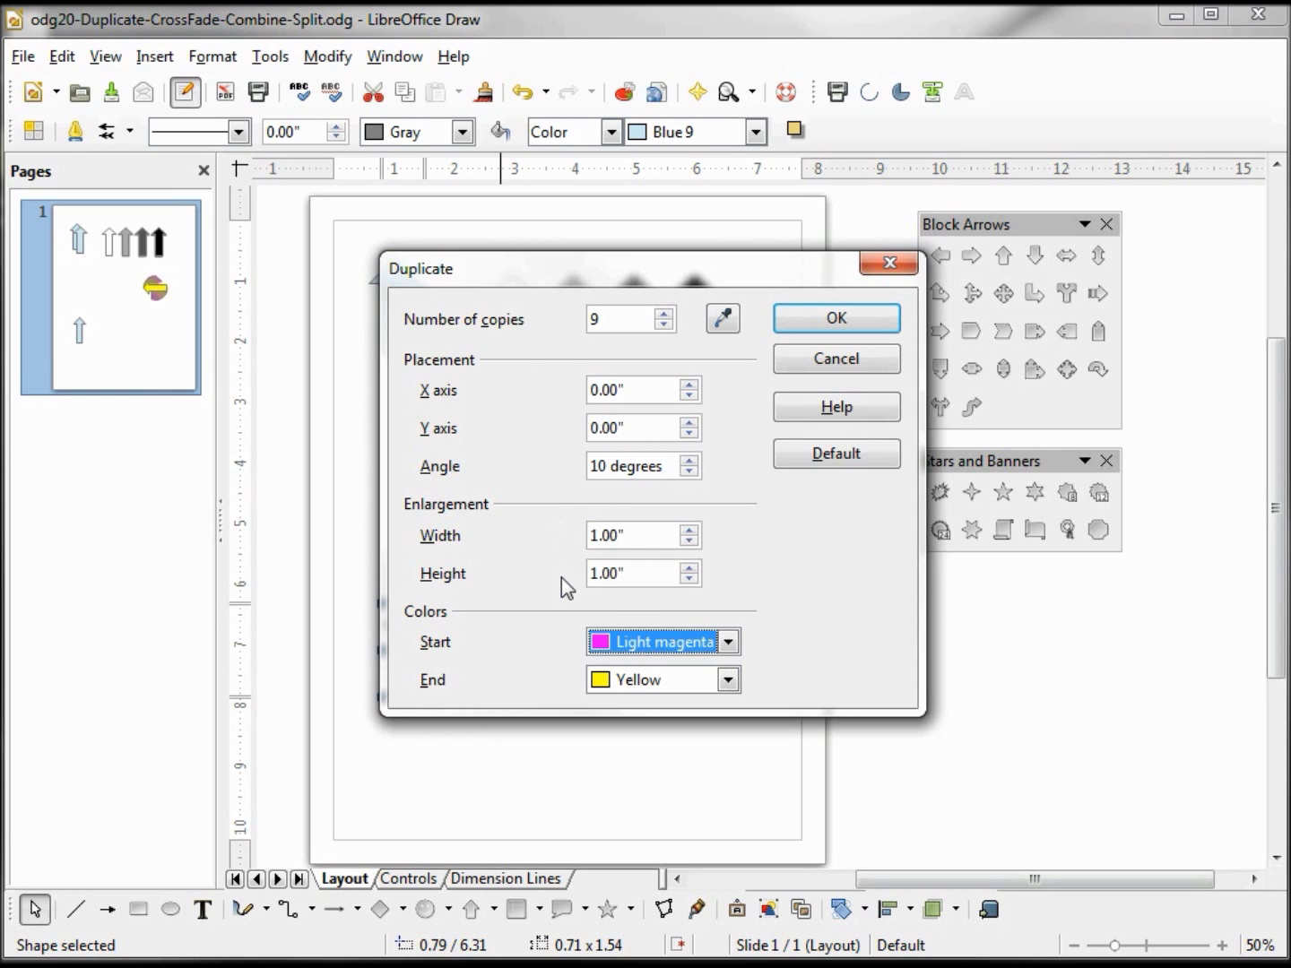
- Set 0.25" X and Y offsets and a 350° angle, then create the nine magenta-to-yellow copies
left_click(626, 392)
double_click(595, 390)
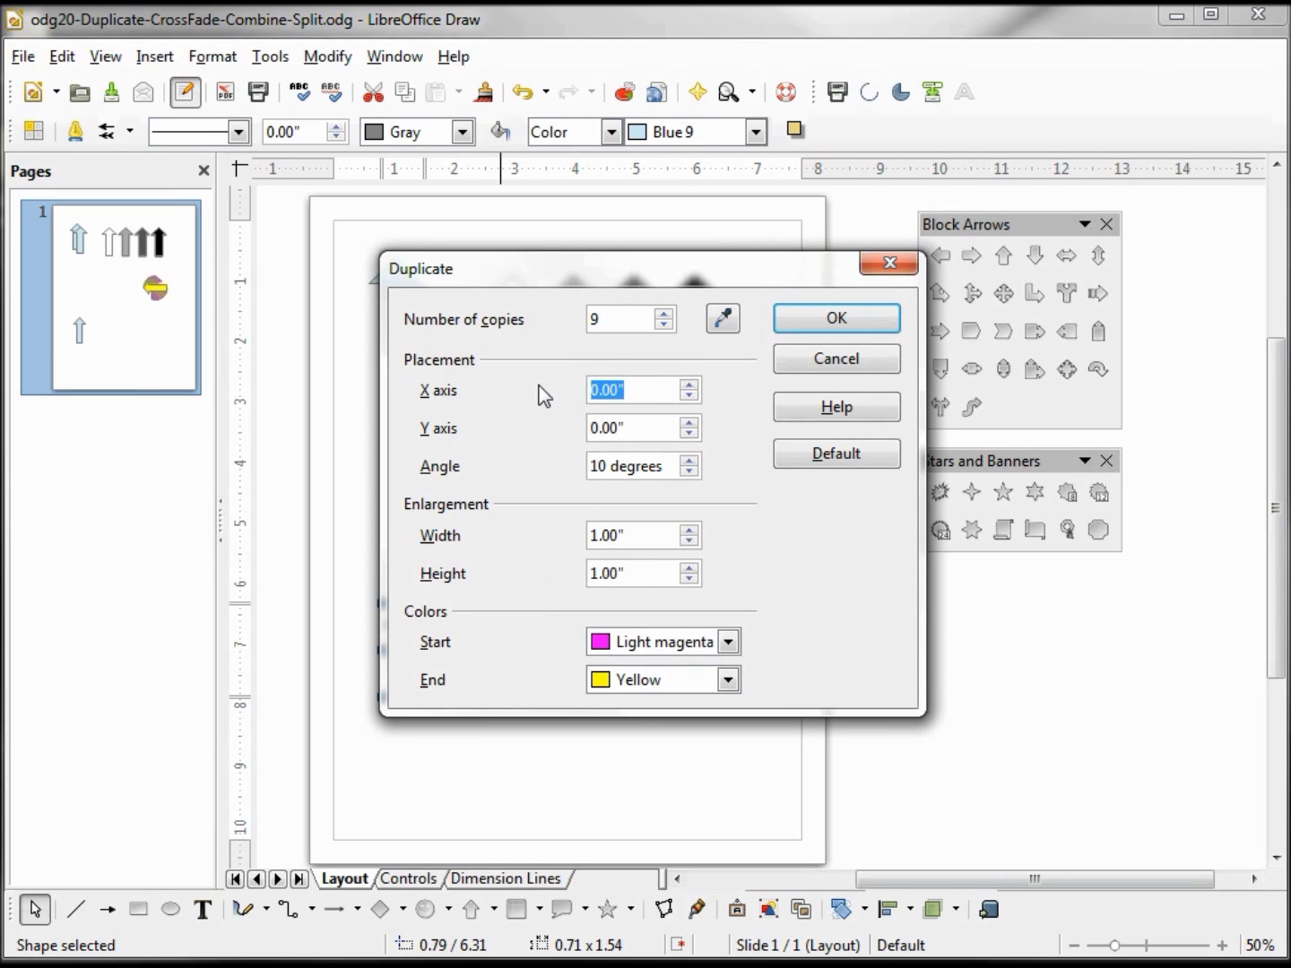
type(".25")
key("Tab")
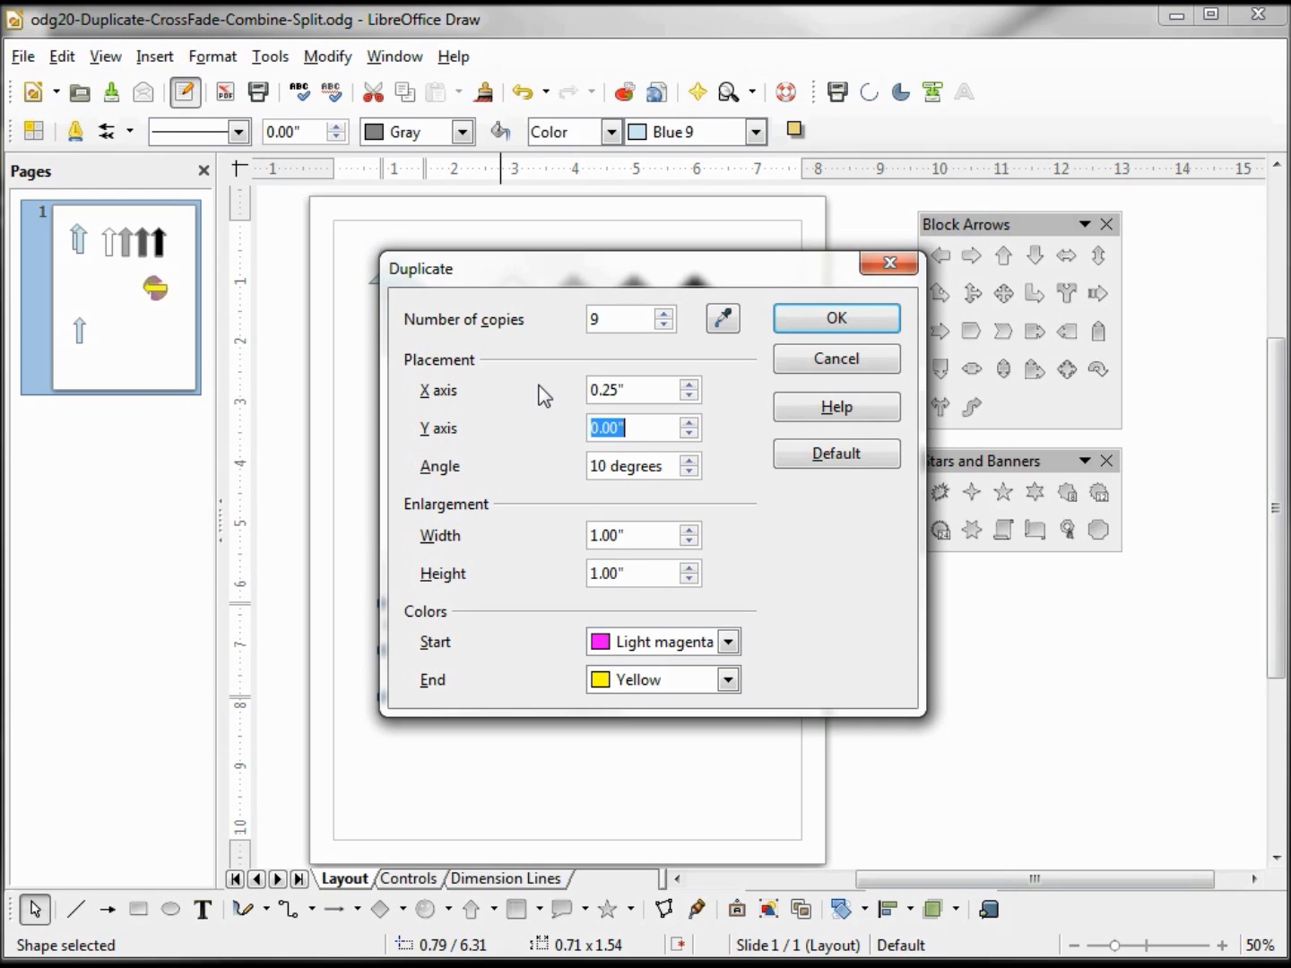
type(".25")
key("Tab")
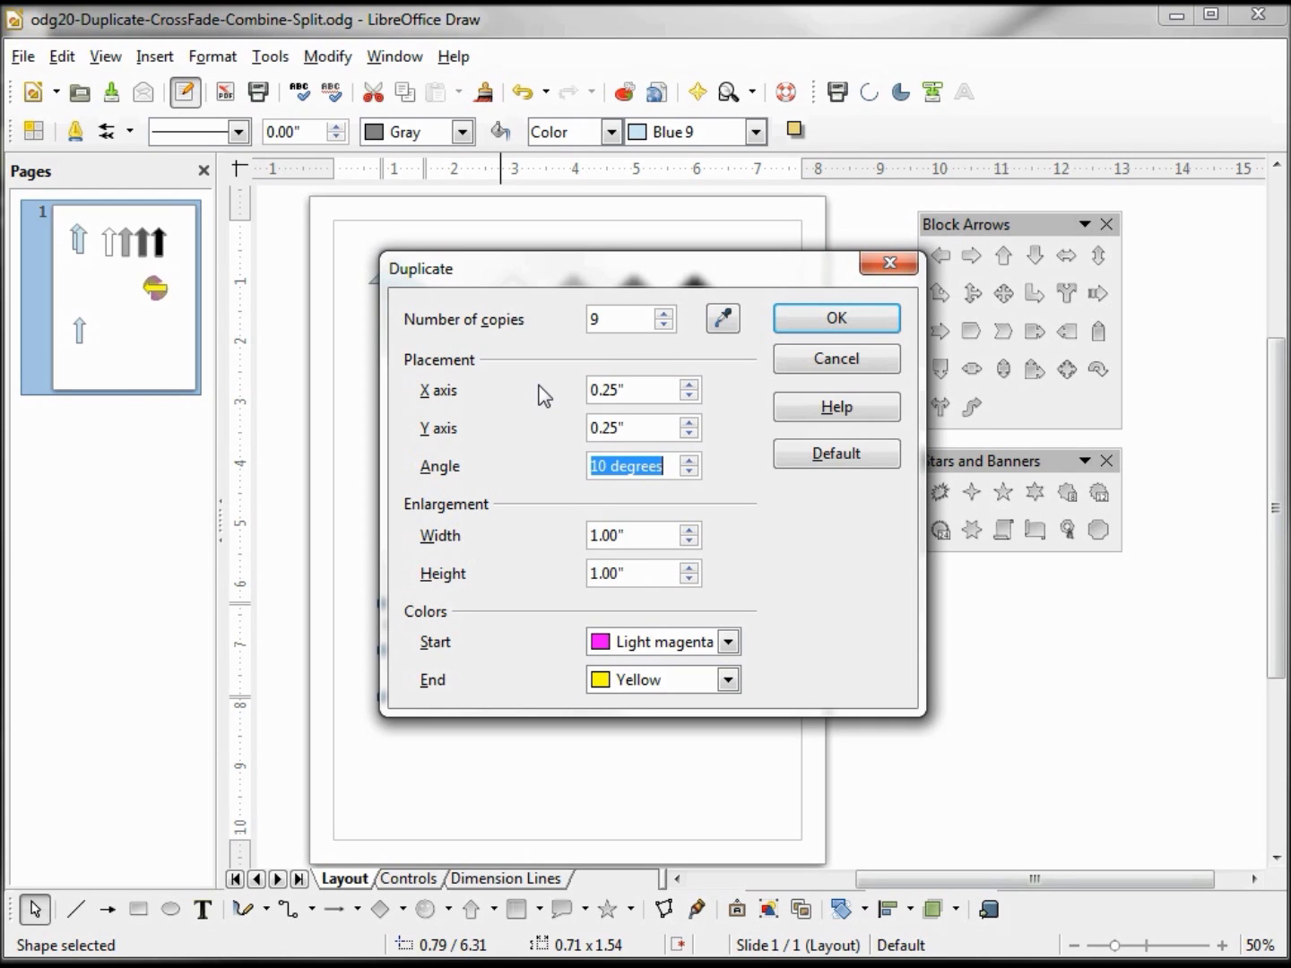
type("3")
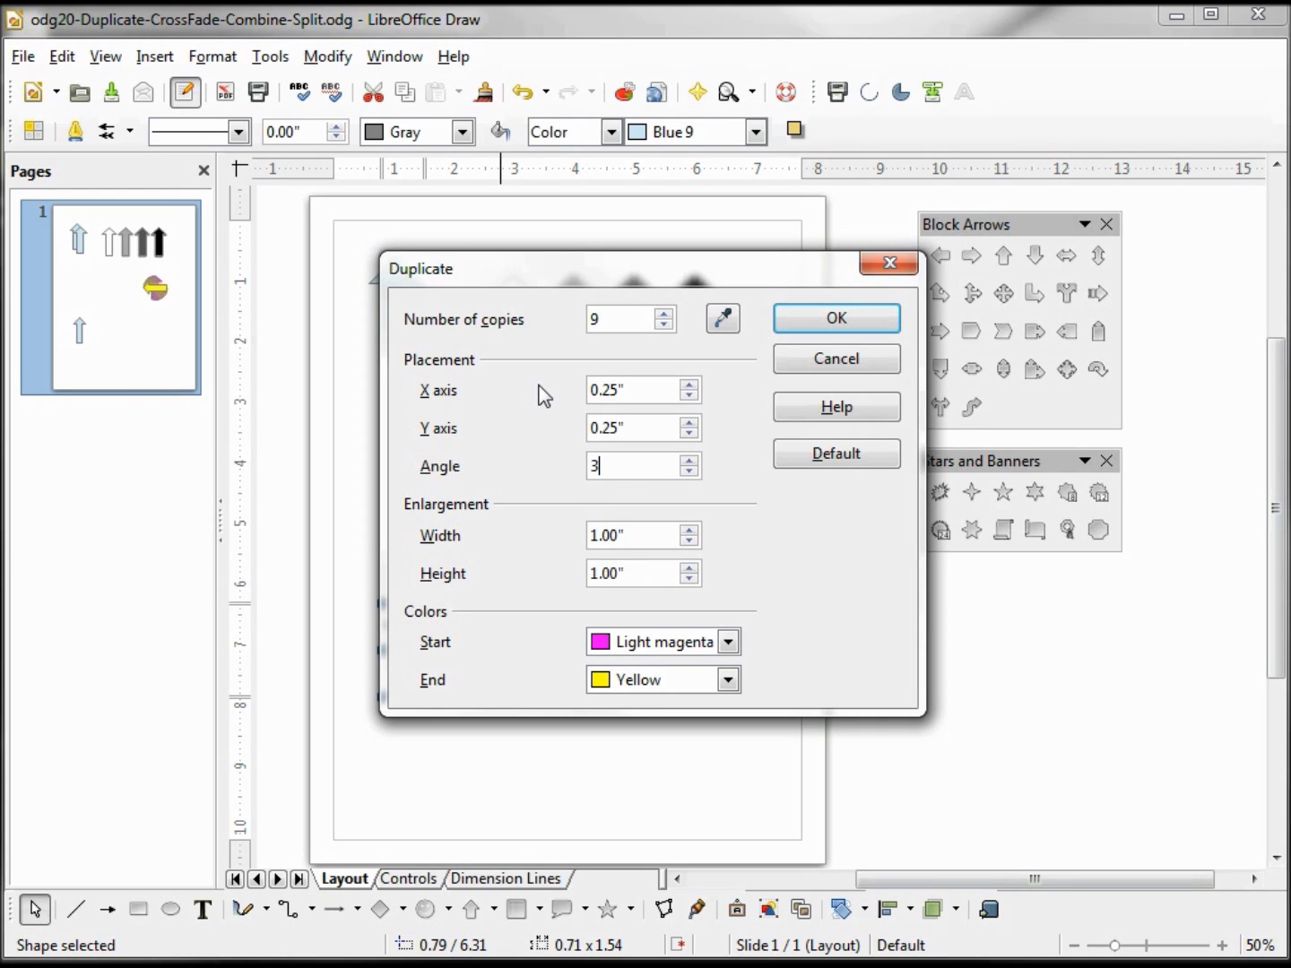
type("50")
left_click(835, 322)
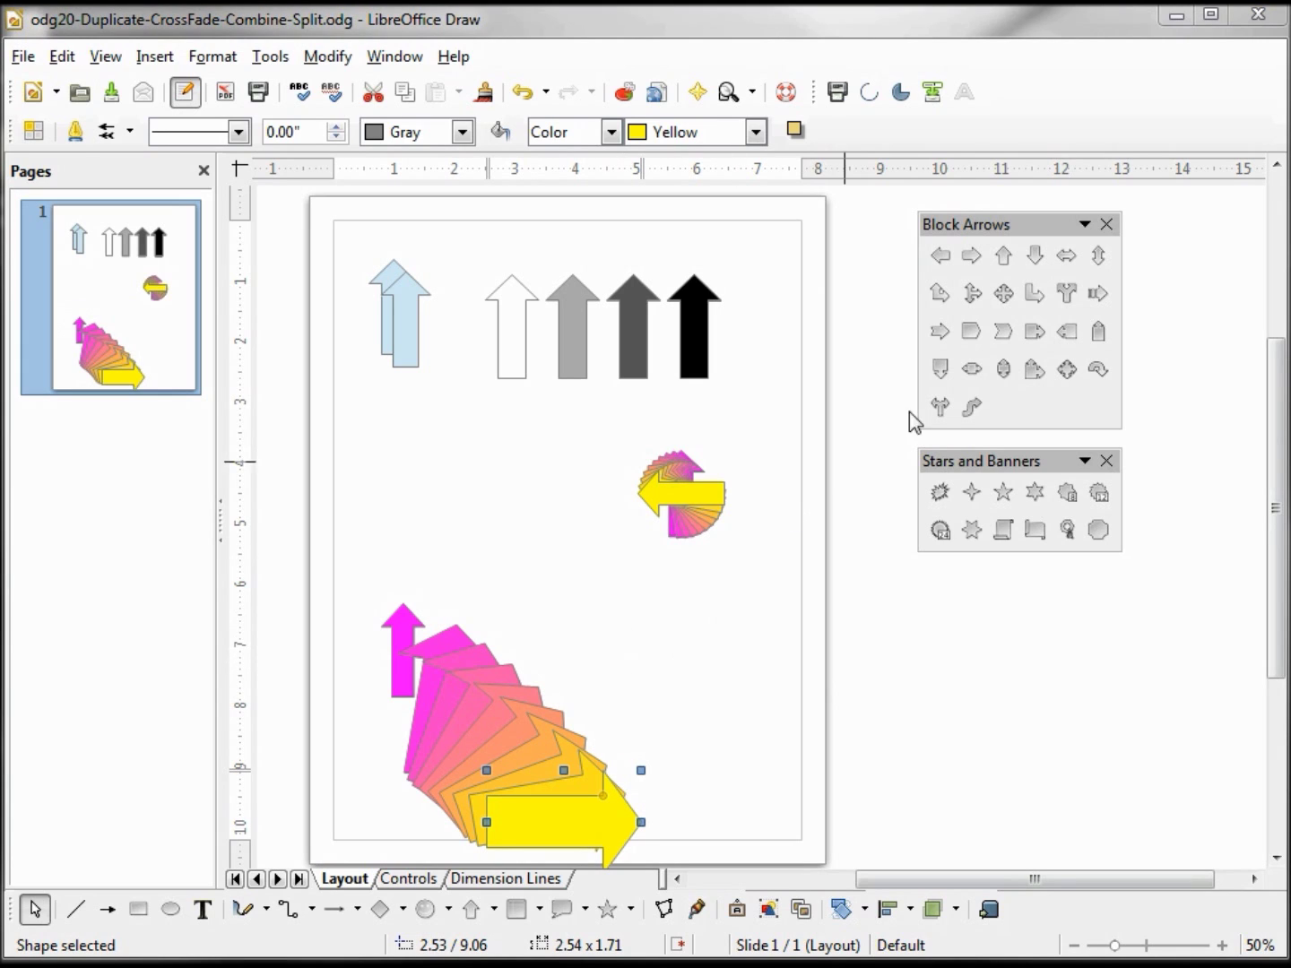
left_click(1004, 259)
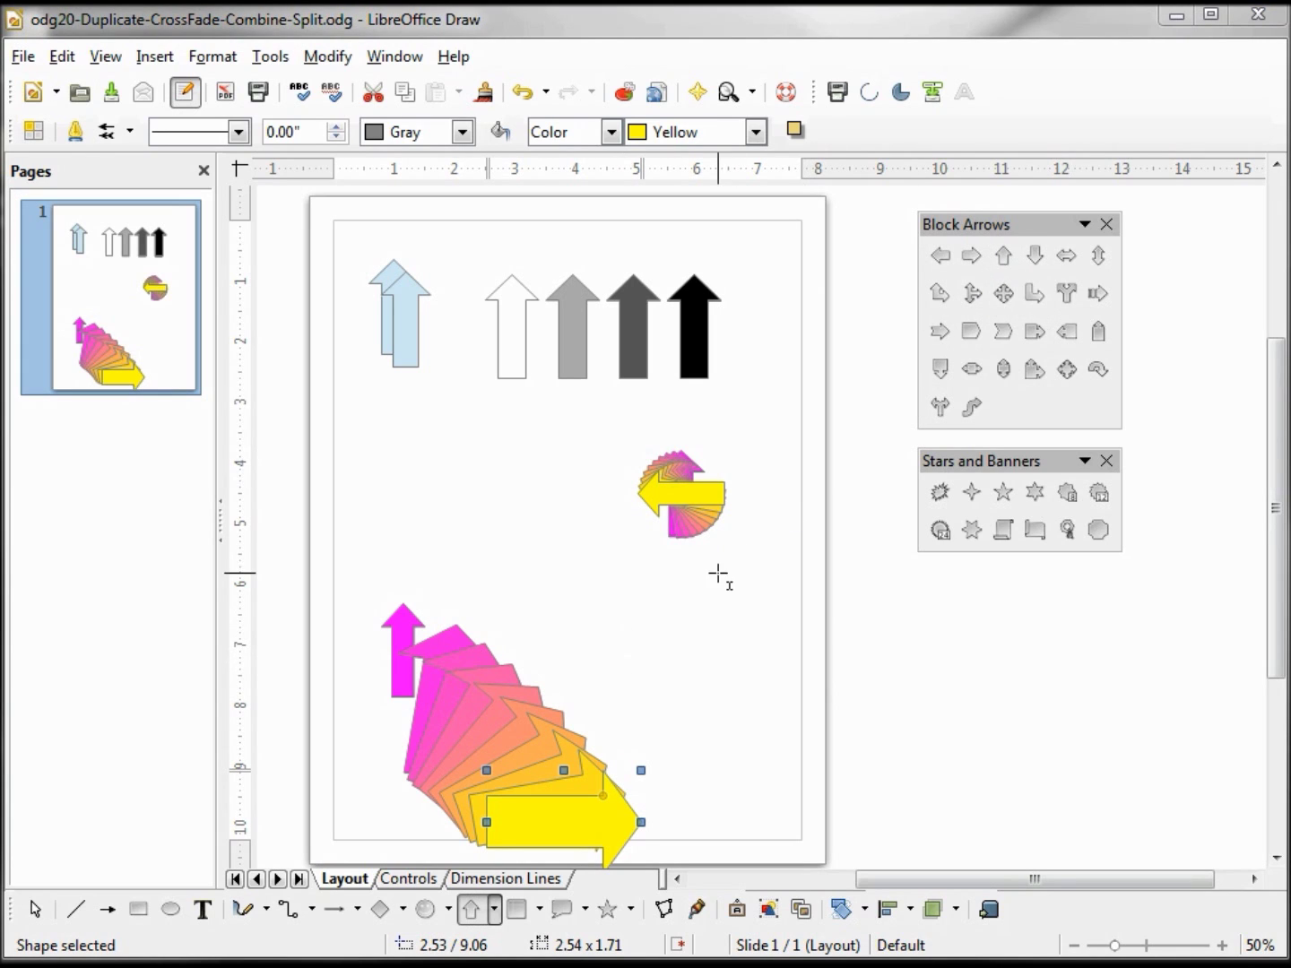
- Draw a small up arrow at the lower right, try Values from Selection in Duplicate, then cancel
left_click_drag(649, 626, 707, 700)
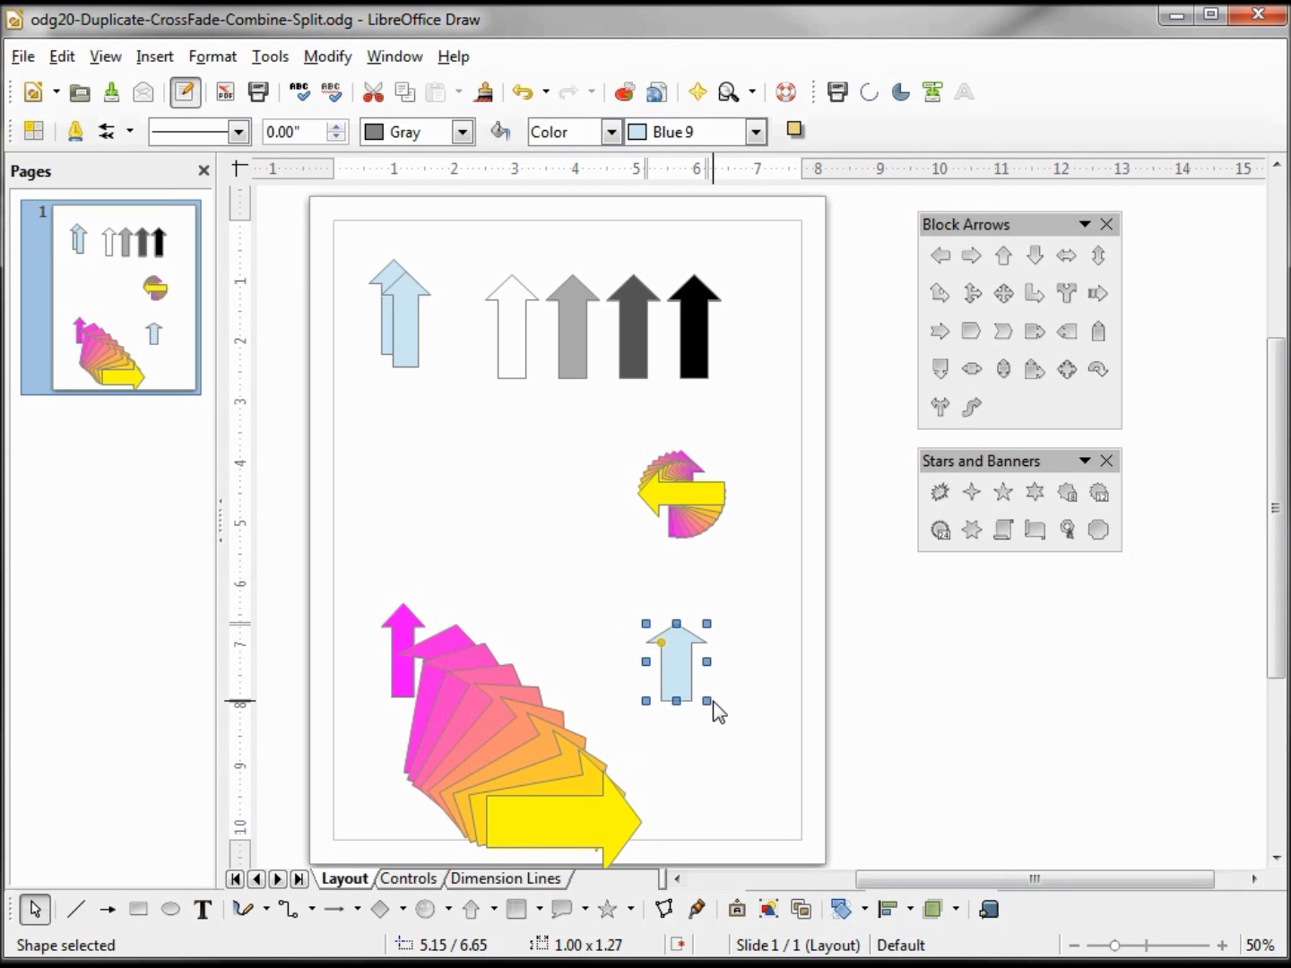
key("shift+F3")
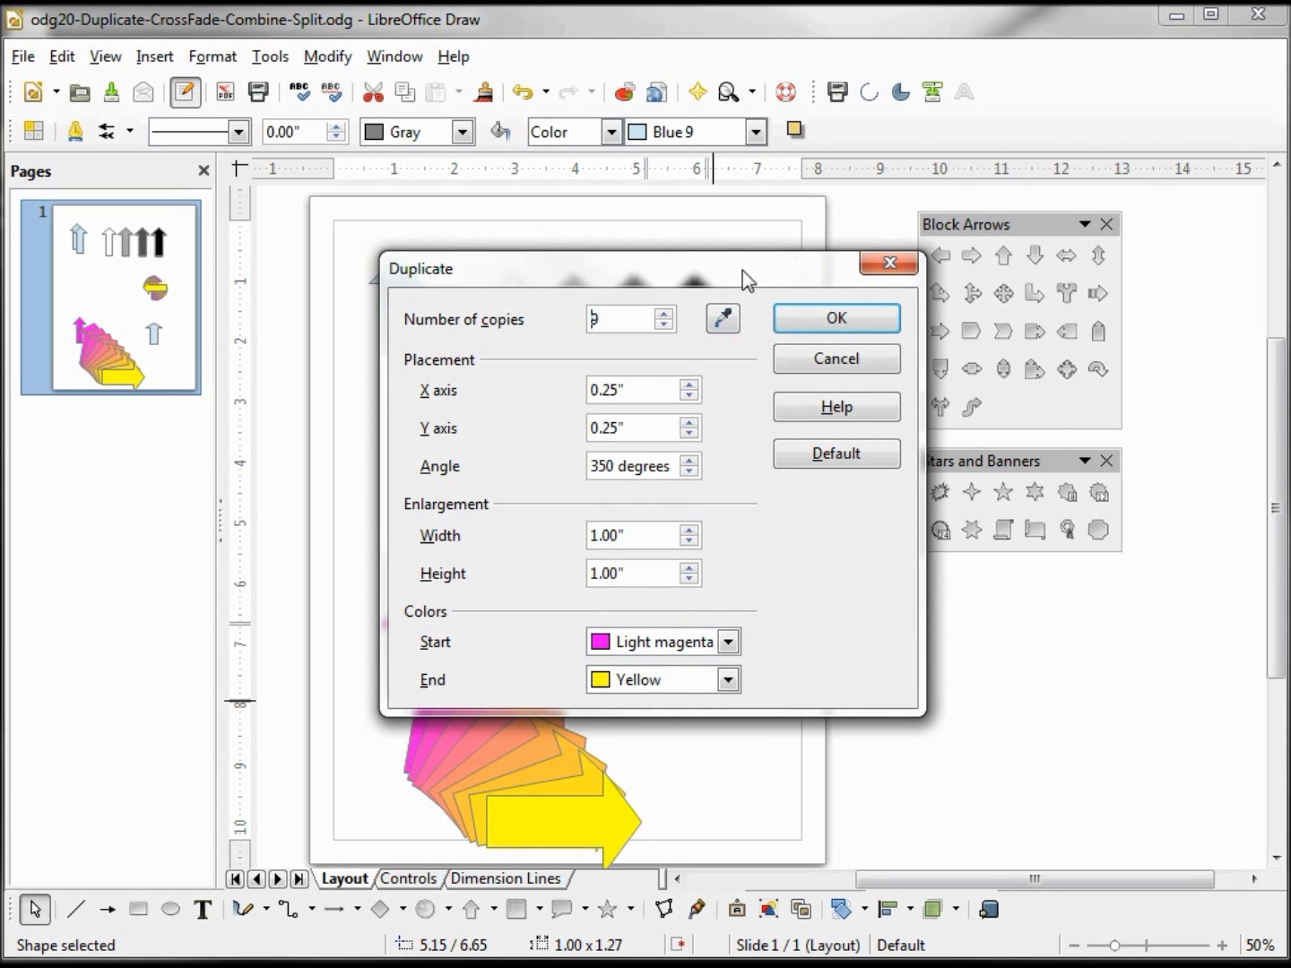
left_click_drag(743, 280, 961, 181)
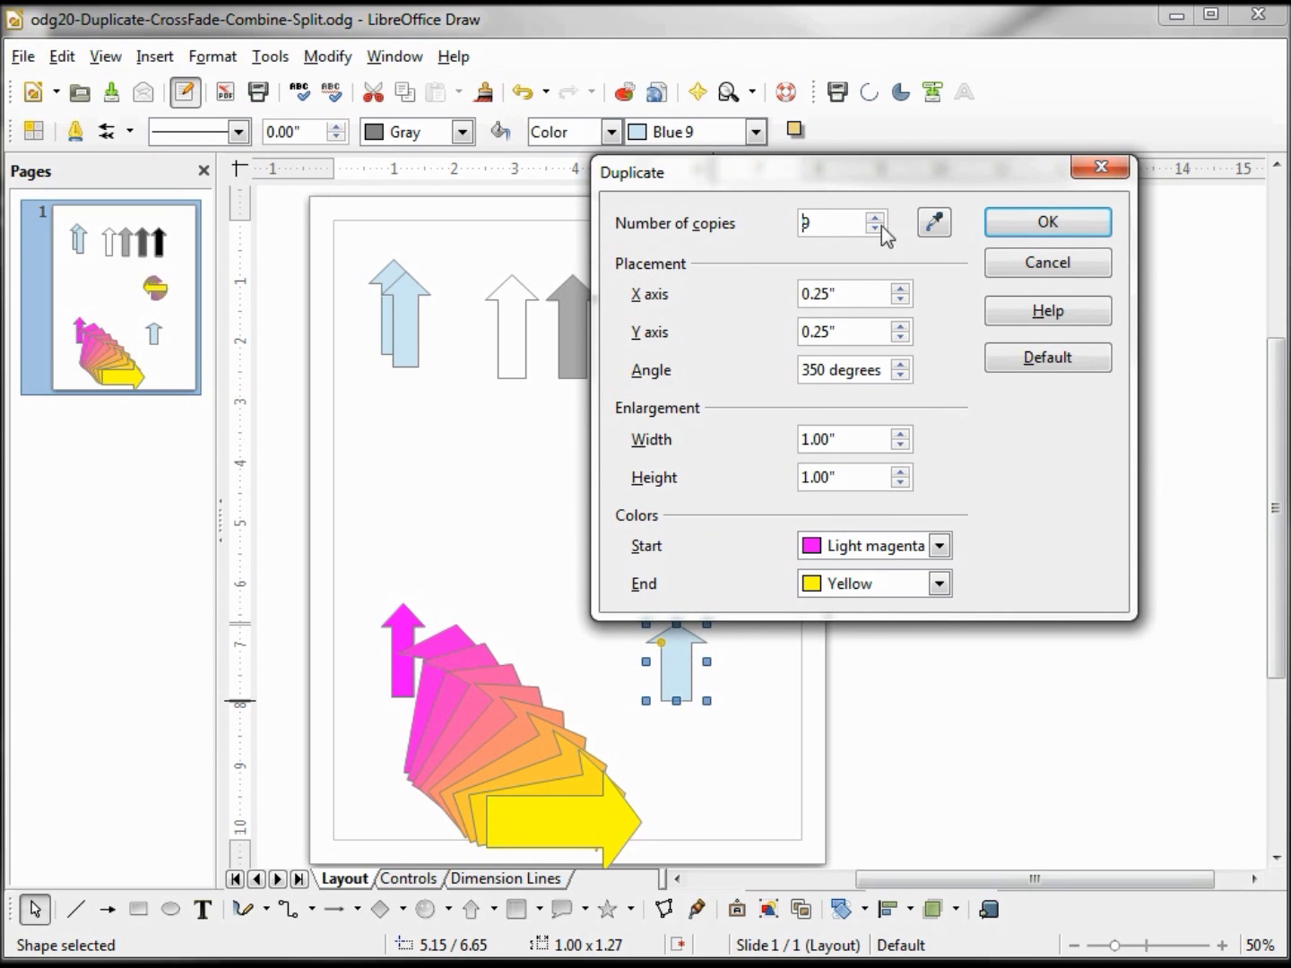
left_click(933, 224)
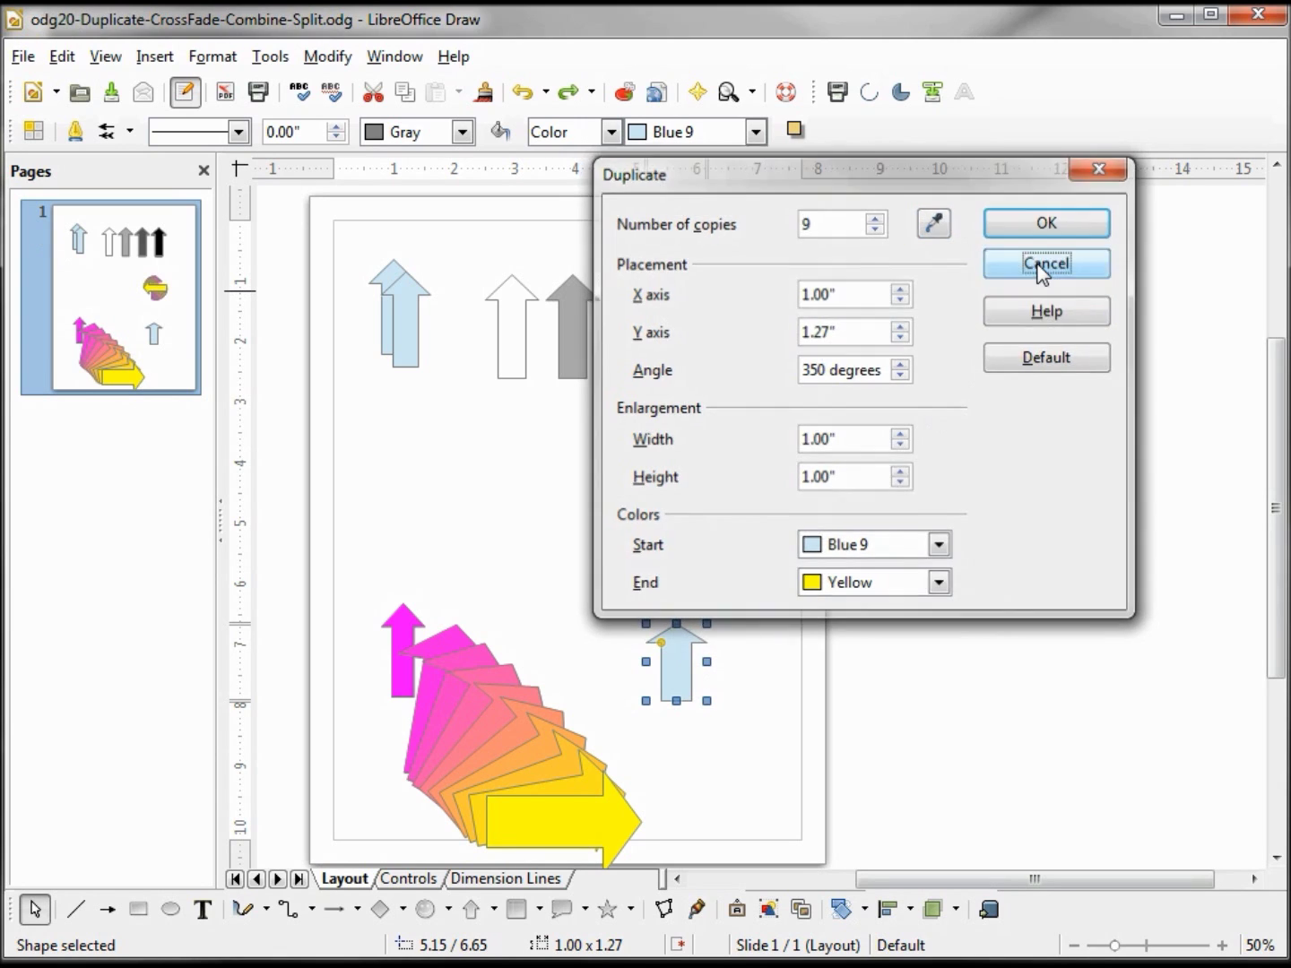
left_click(1038, 265)
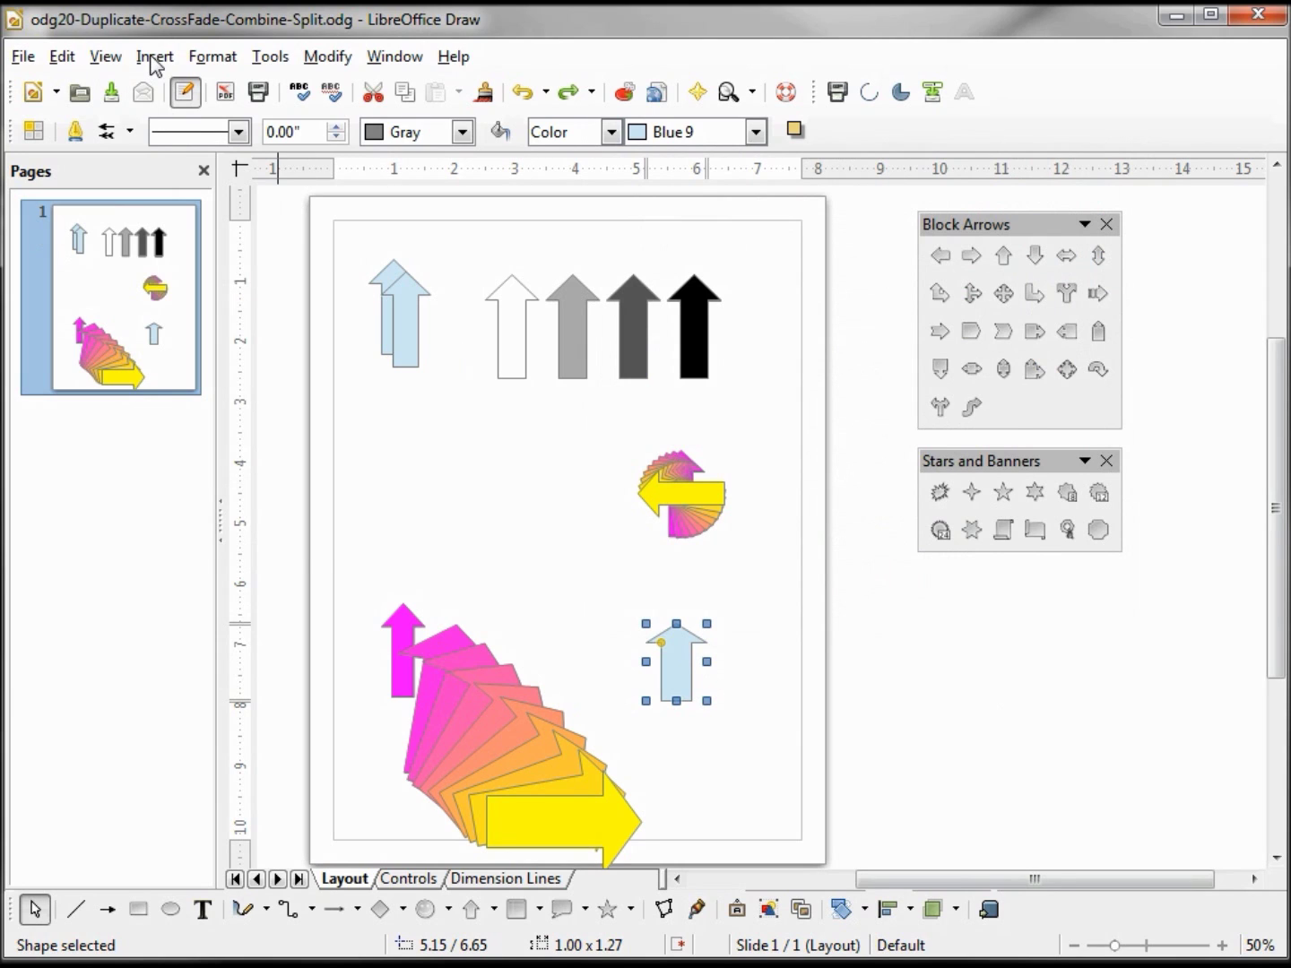
left_click(154, 57)
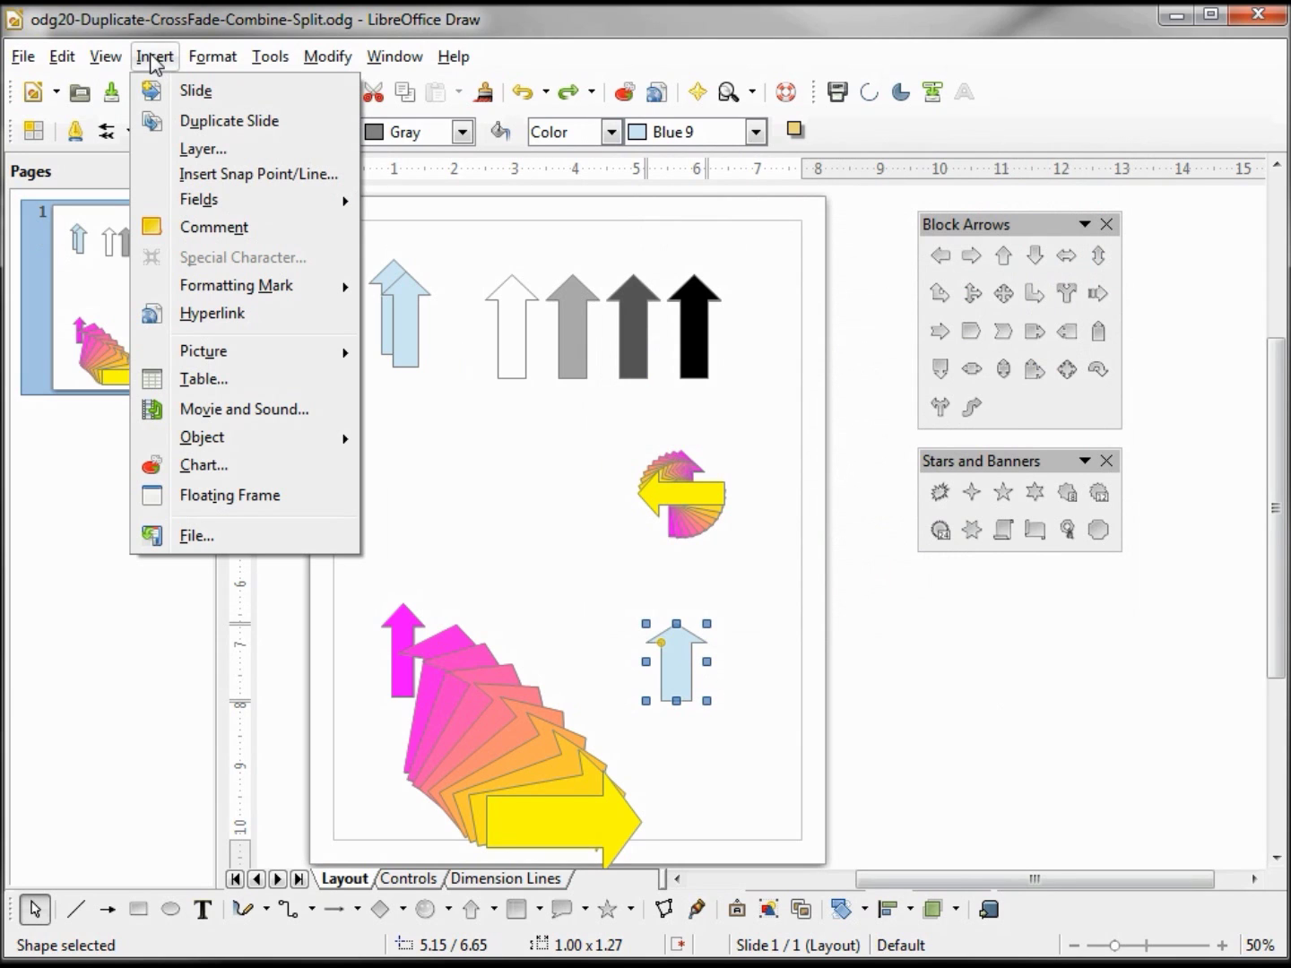
- Insert a second page and draw a small Light magenta up arrow at its top-left
left_click(196, 95)
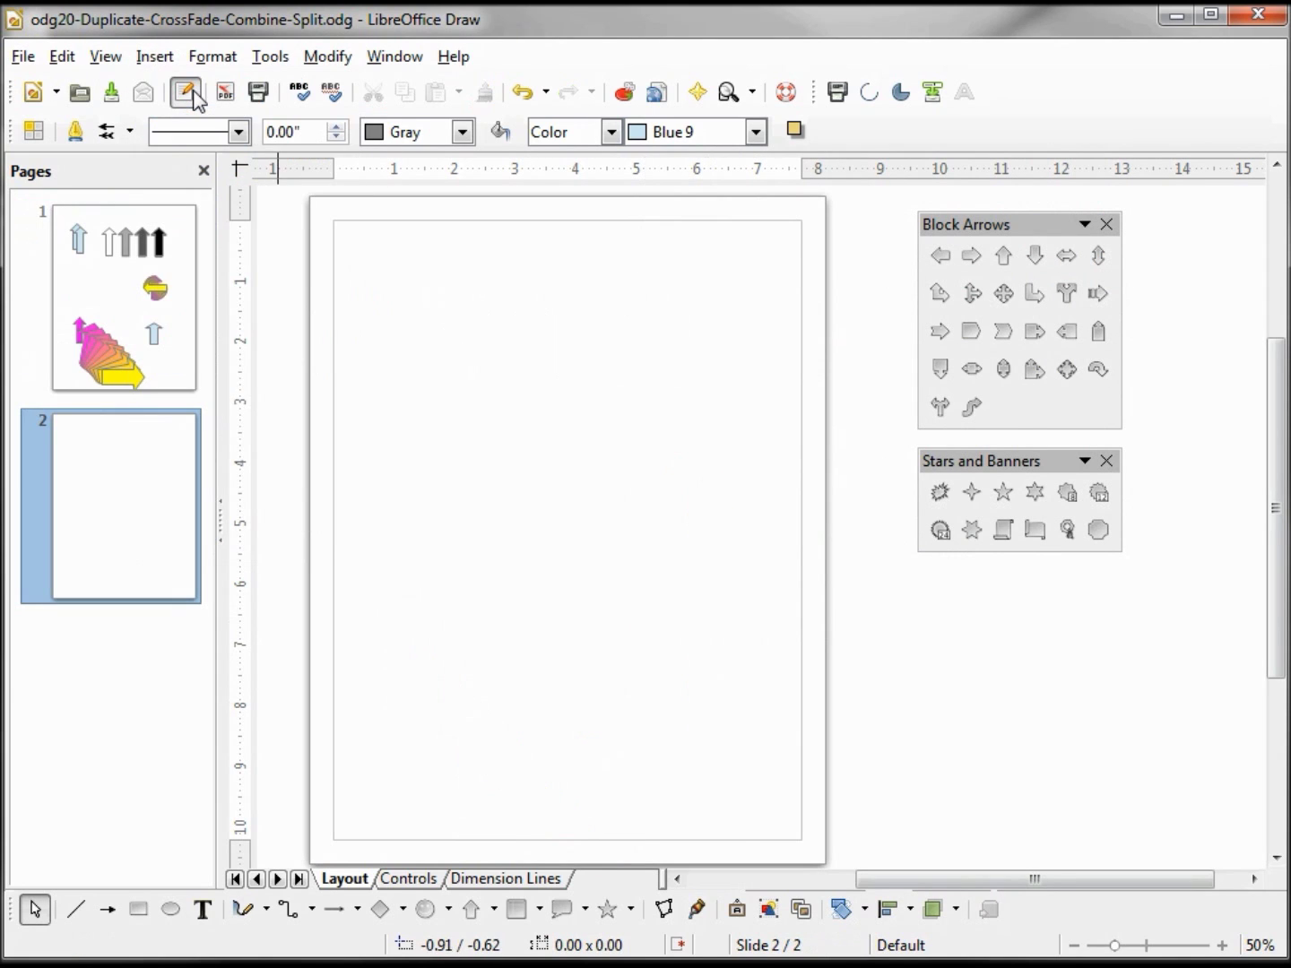
left_click(1003, 259)
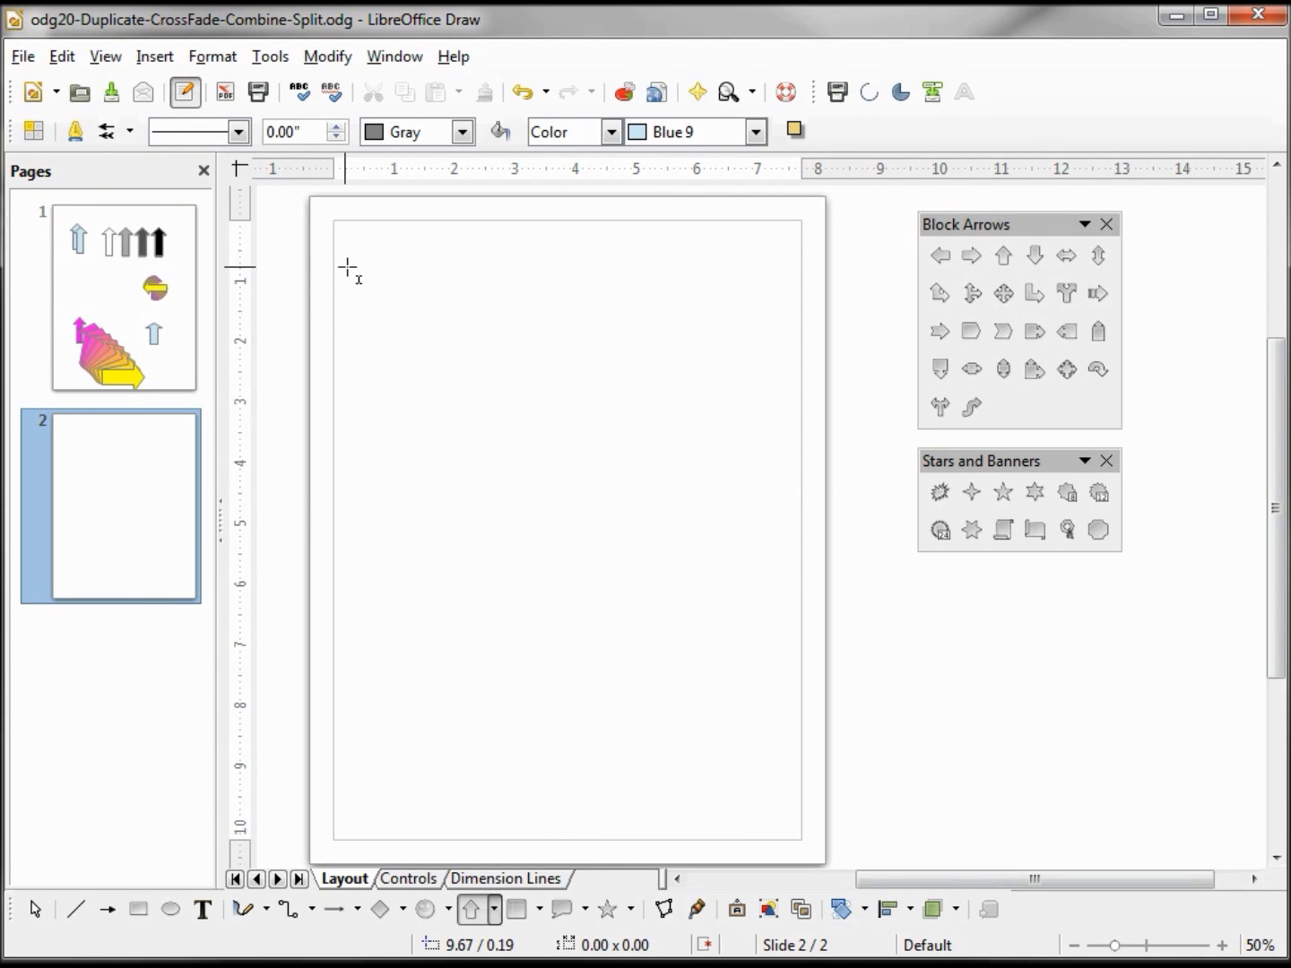
left_click_drag(360, 265, 390, 329)
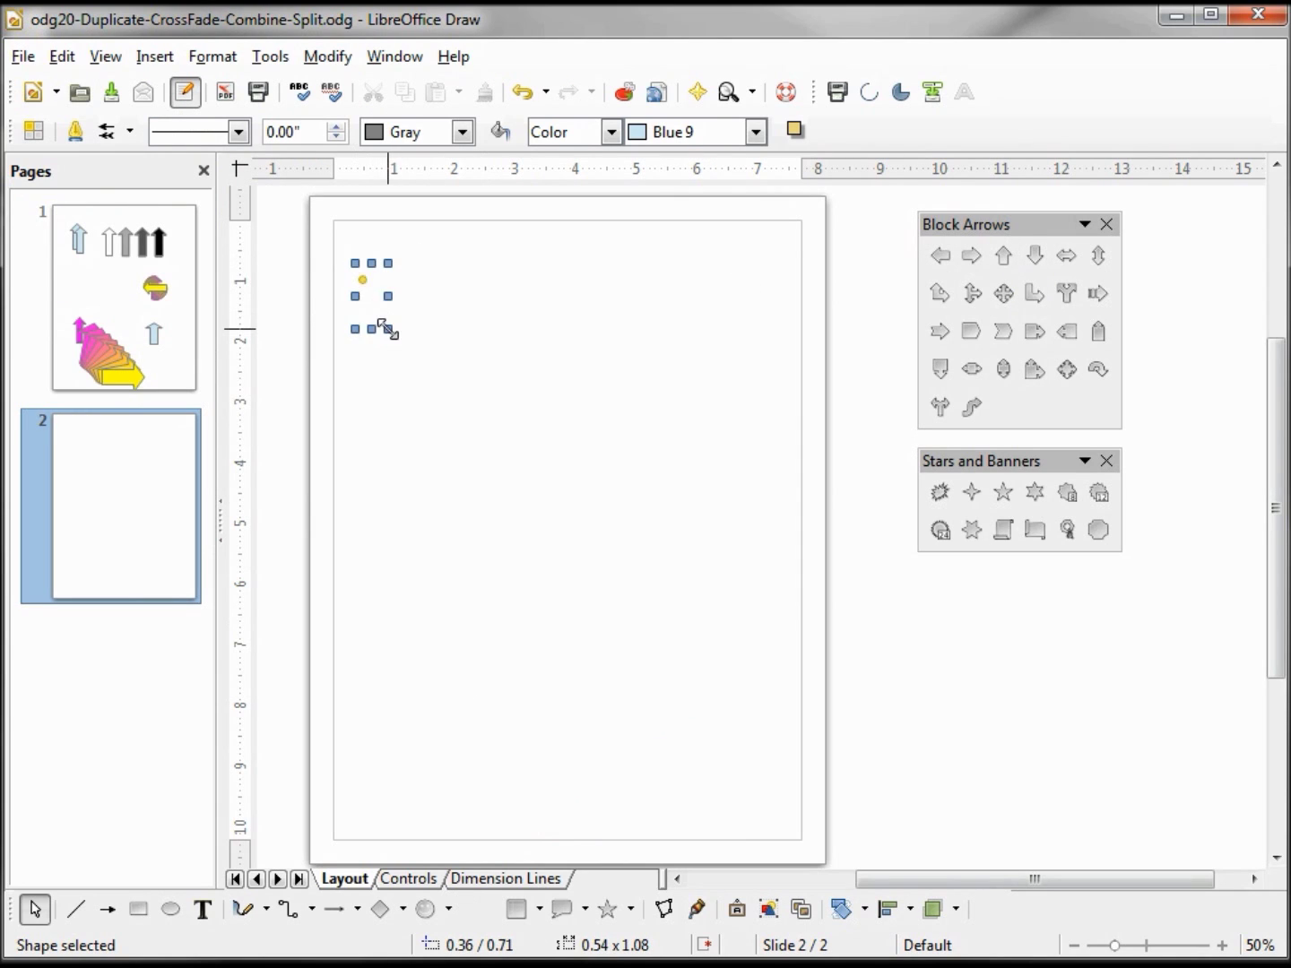
left_click(758, 133)
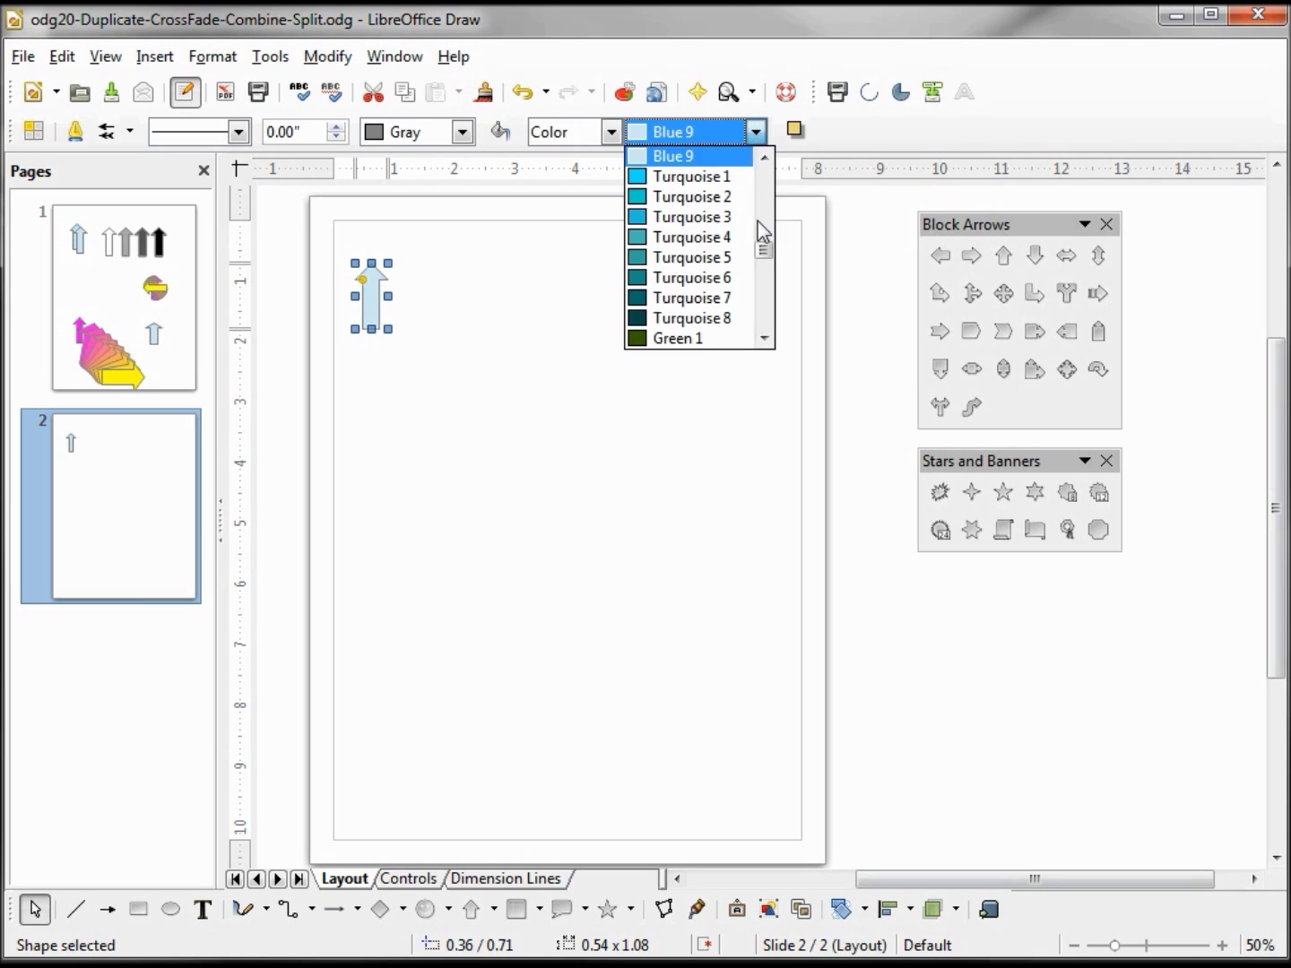
left_click_drag(766, 254, 767, 195)
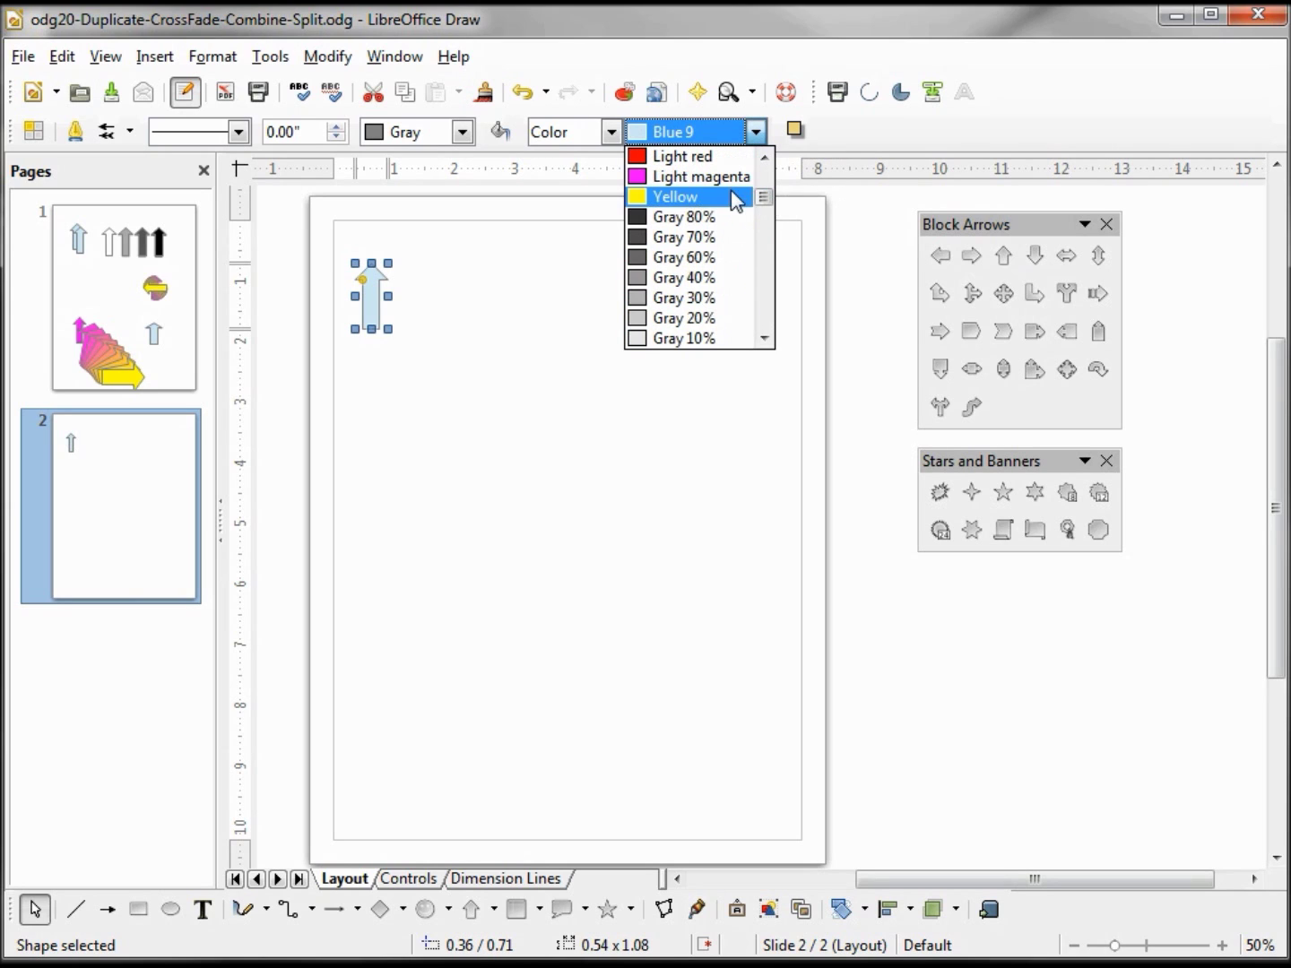
left_click(732, 180)
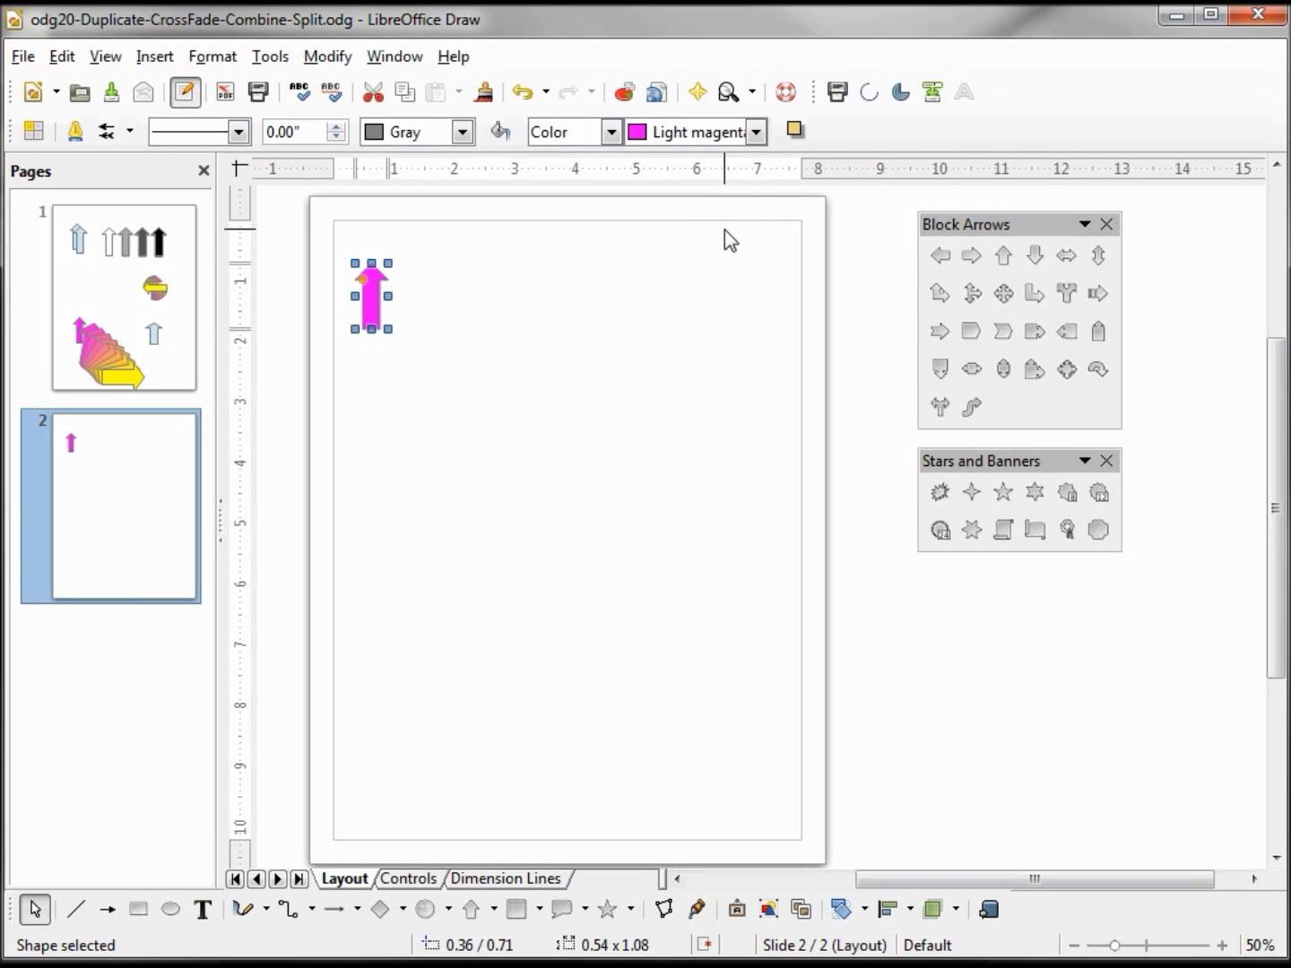
- Draw a large Yellow right arrow mid-page and select both arrows
left_click(974, 257)
mouse_move(485, 377)
left_mouse_down()
mouse_move(541, 455)
mouse_move(673, 505)
left_mouse_up()
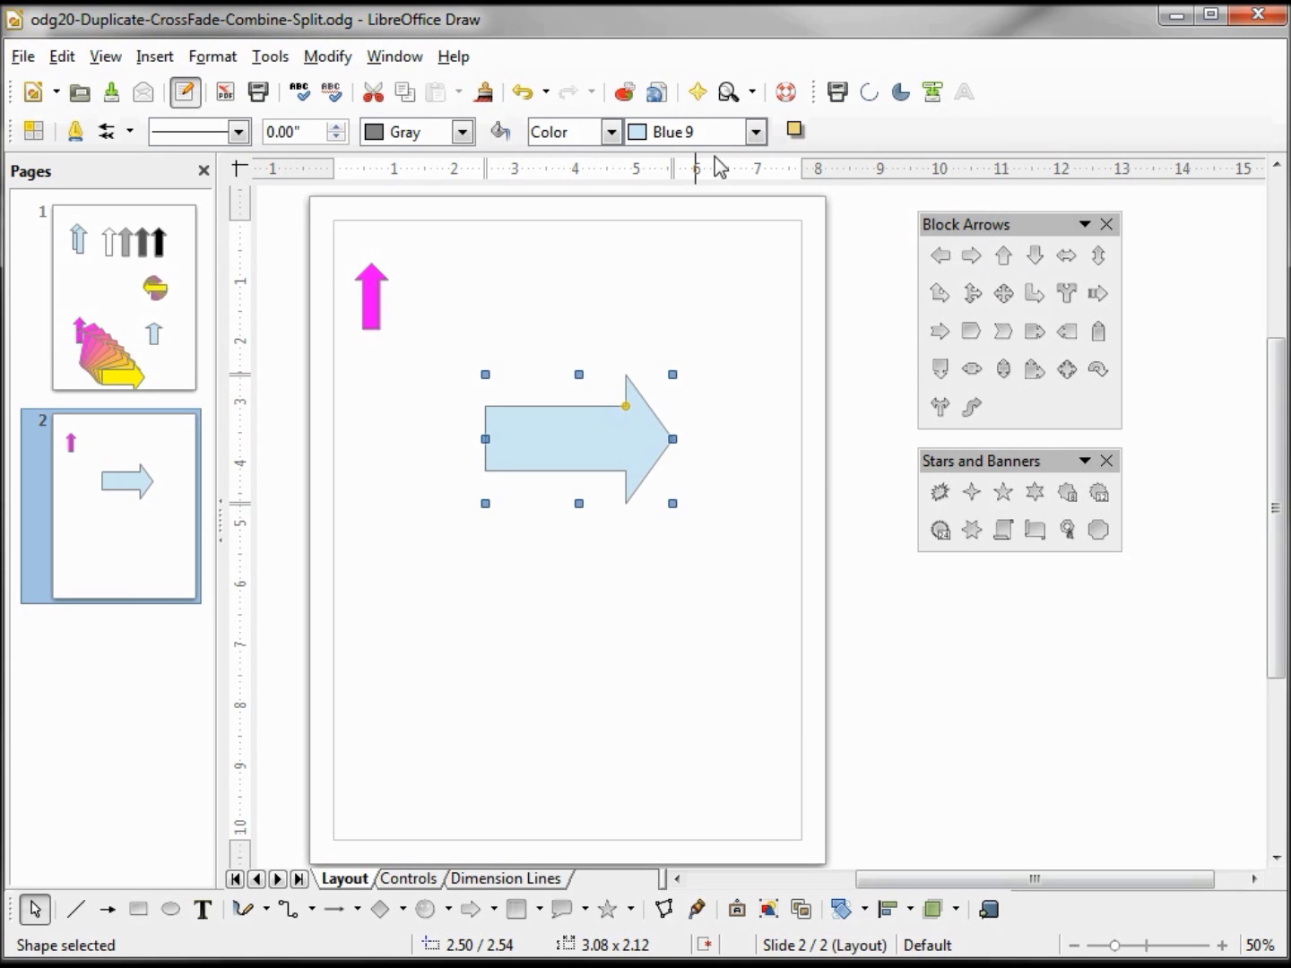
left_click(755, 133)
left_click_drag(764, 254, 763, 196)
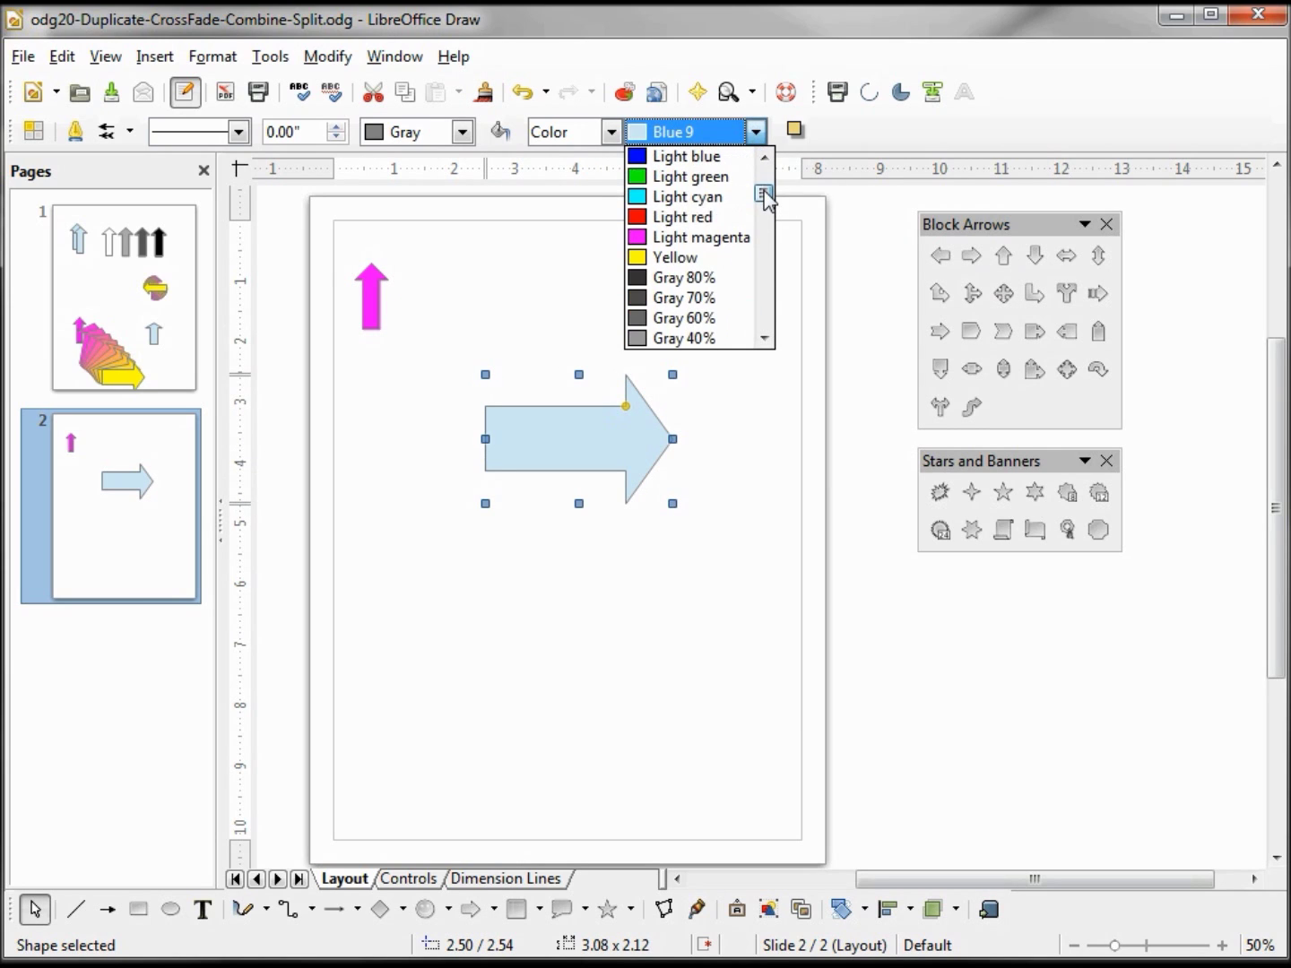
left_click(717, 258)
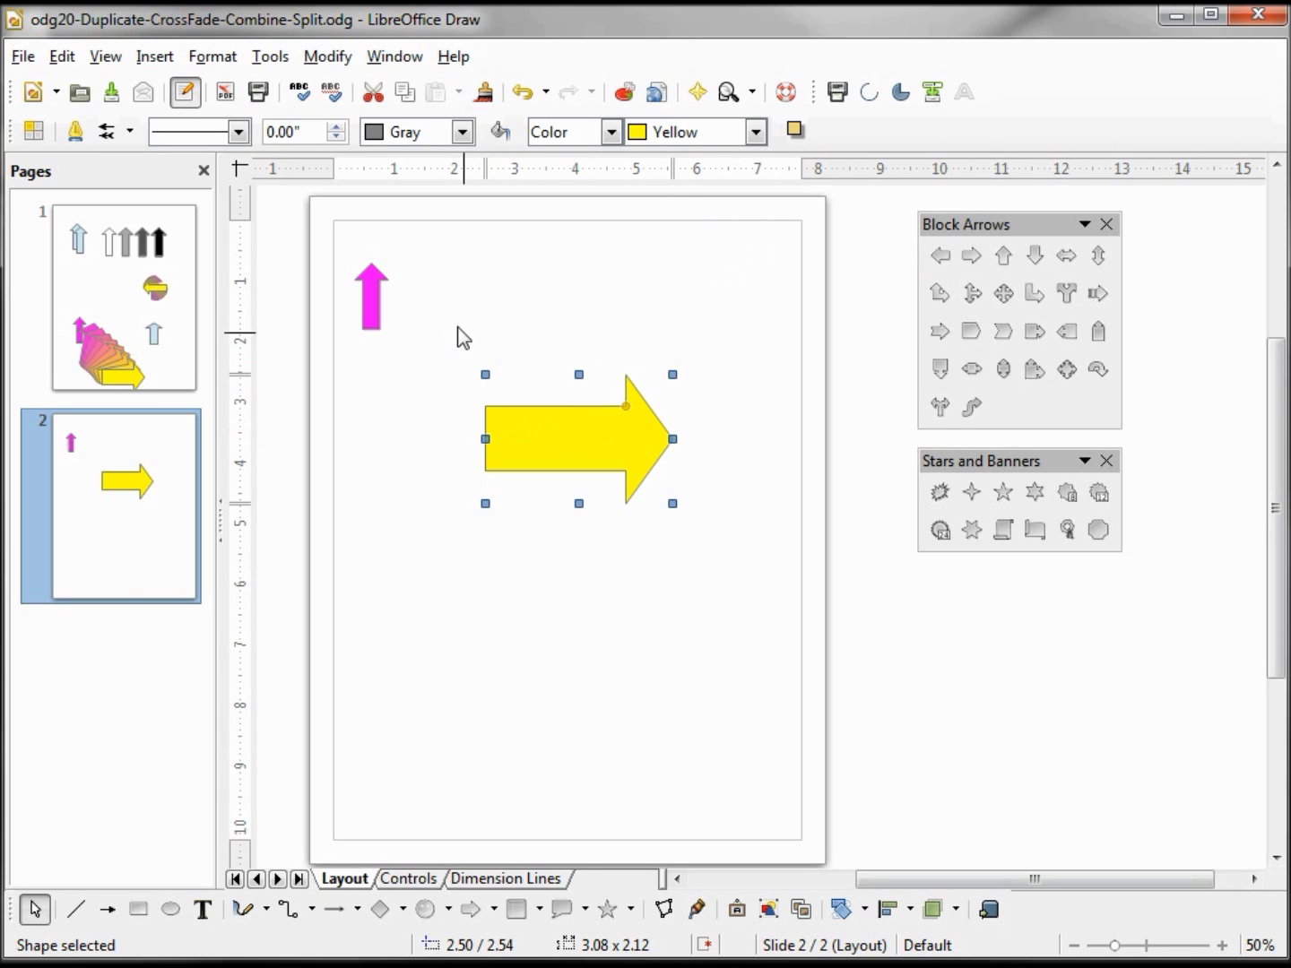
left_click(368, 291, "shift")
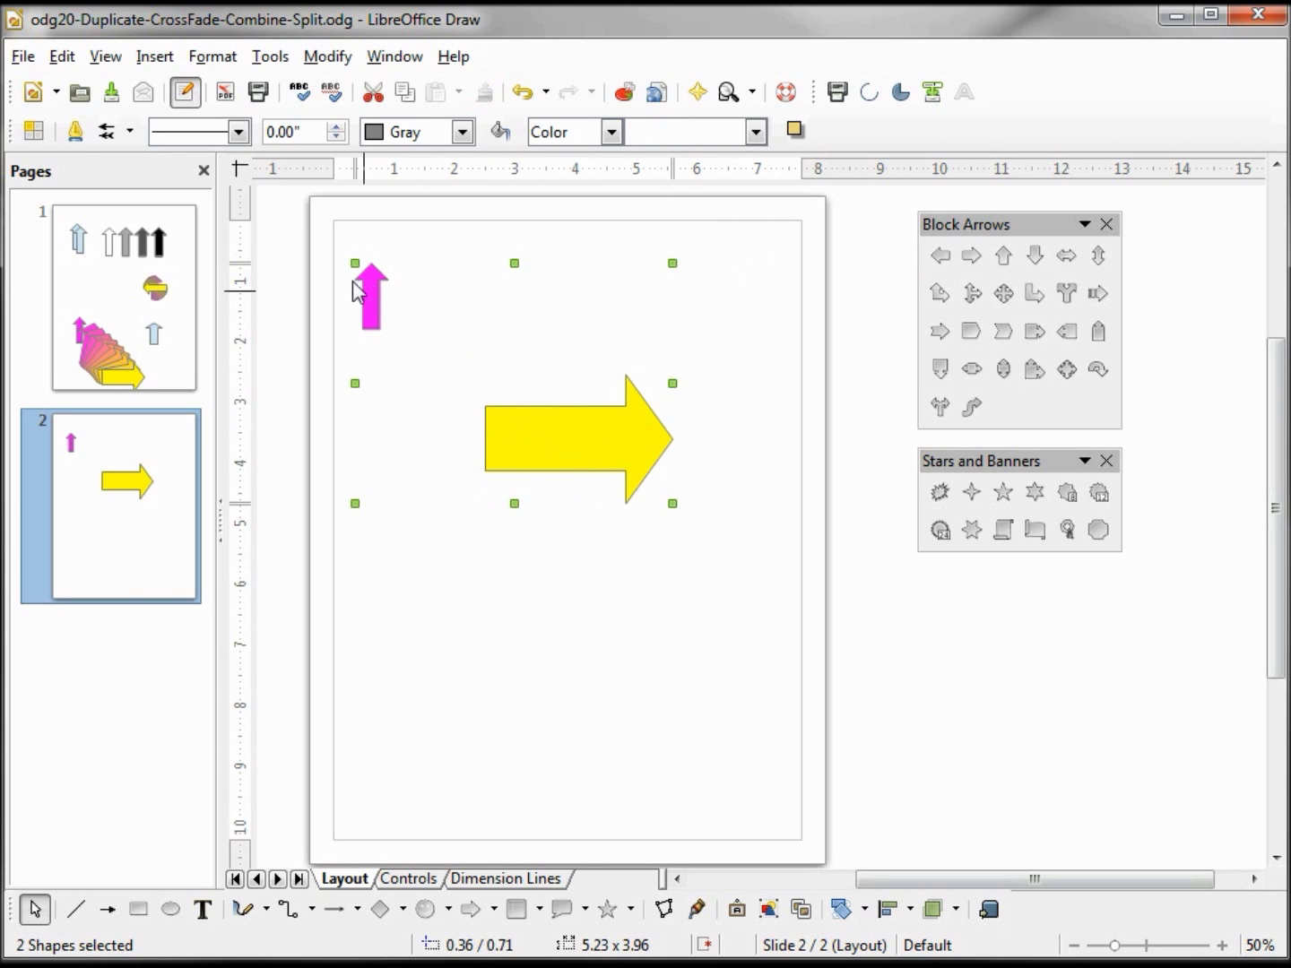
- Cross-fade the magenta up arrow into the yellow right arrow with 12 increments, attributes and same orientation
left_click(63, 56)
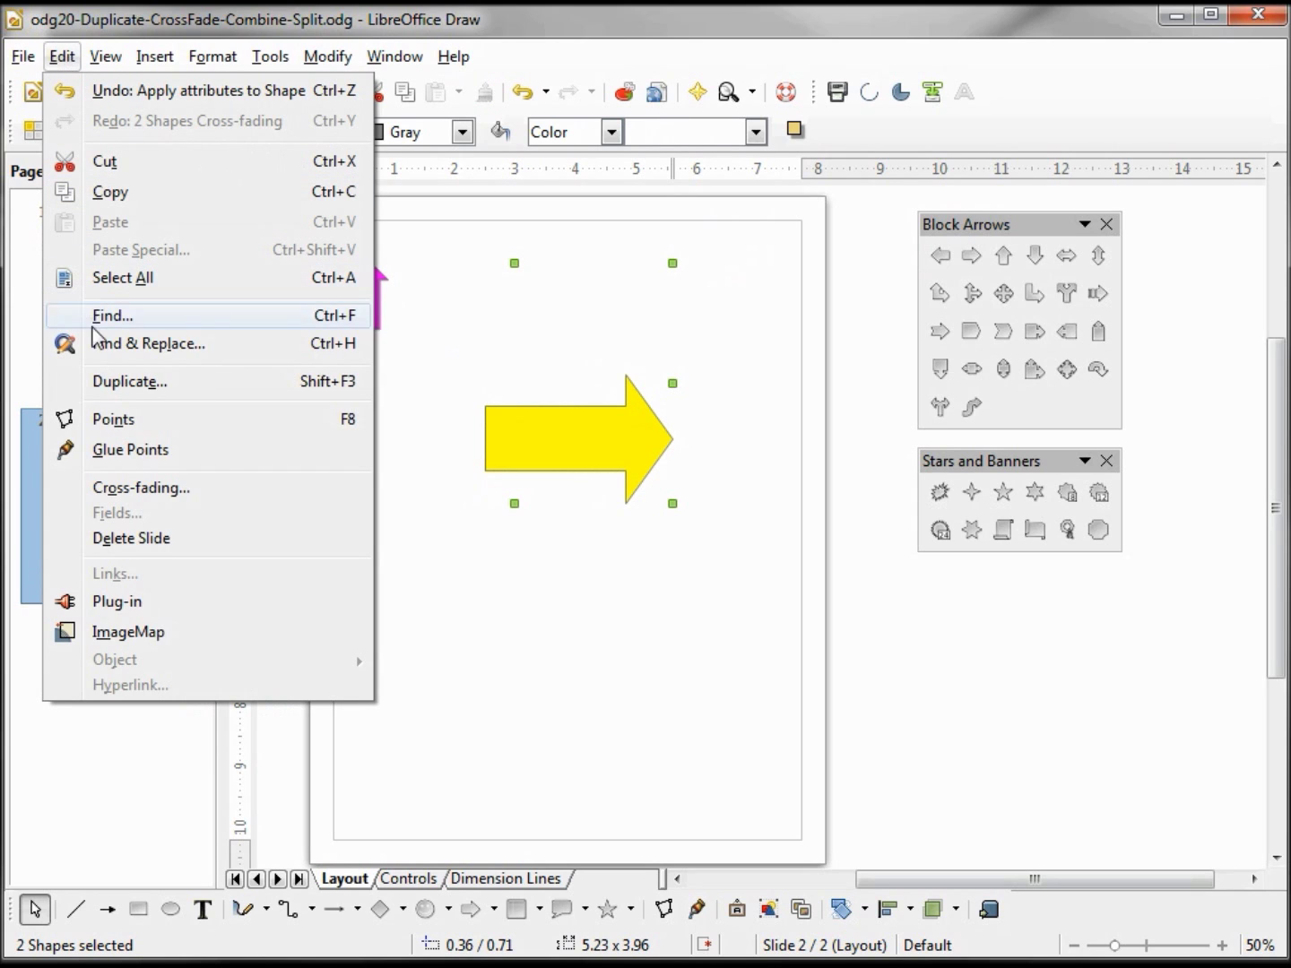
left_click(136, 488)
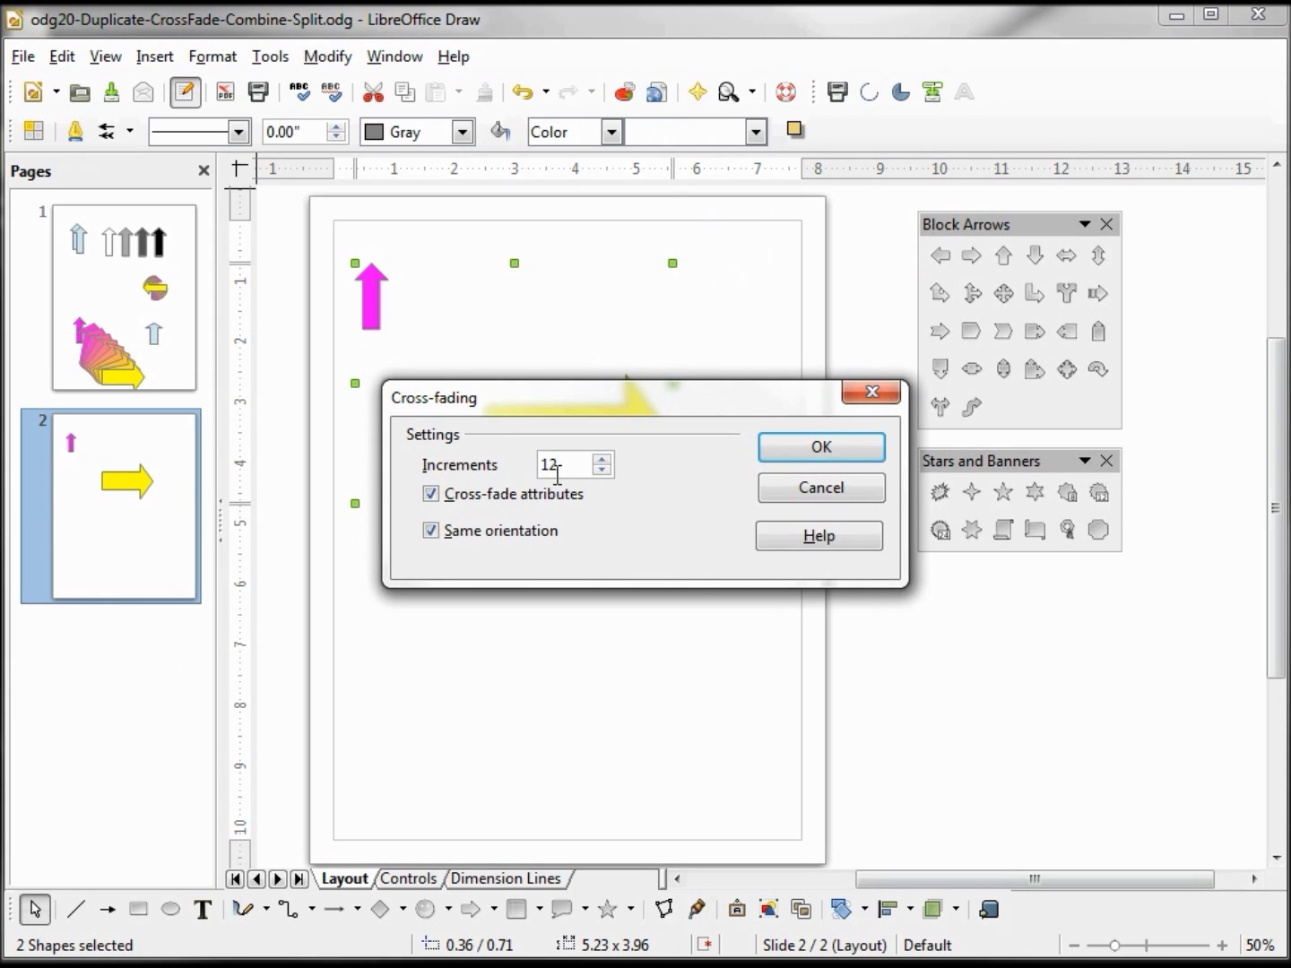
left_click(819, 448)
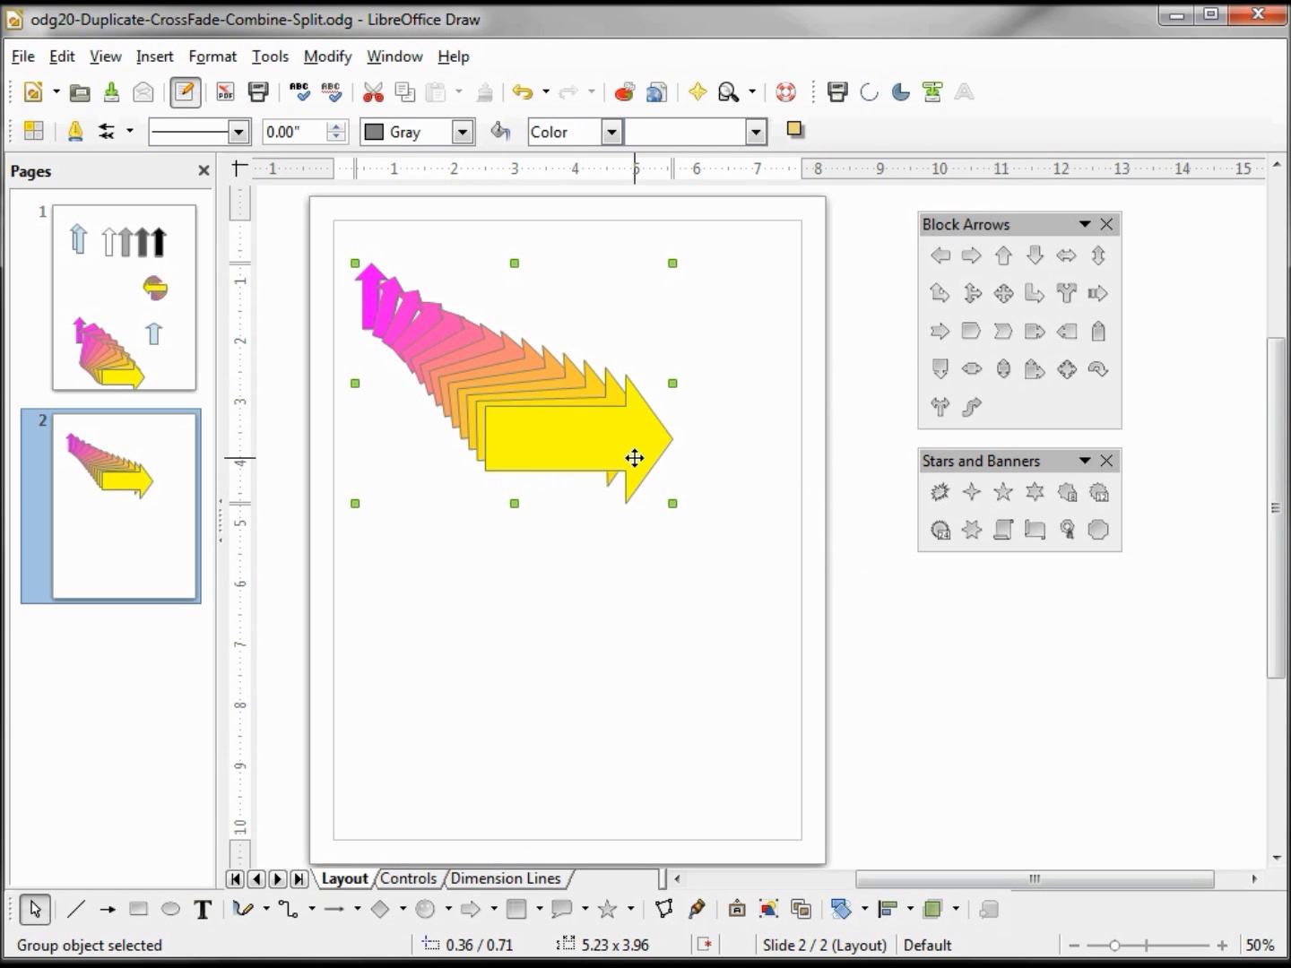
left_click(718, 442)
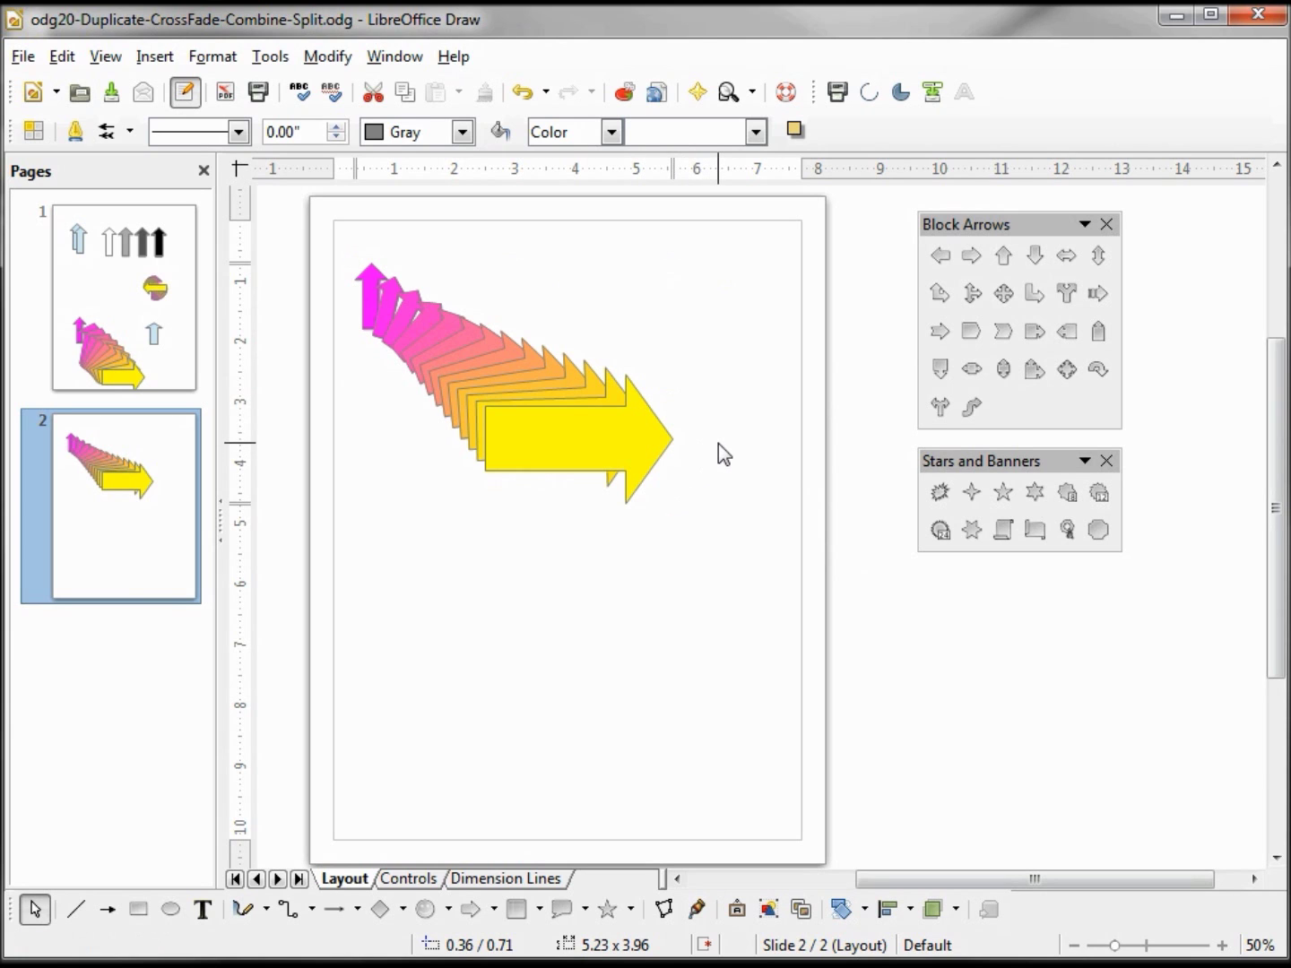
- Nudge the page-2 arrow cross-fade slightly and return to page 1
left_click(536, 391)
mouse_move(513, 375)
left_mouse_down()
mouse_move(526, 512)
mouse_move(534, 417)
mouse_move(513, 376)
left_mouse_up()
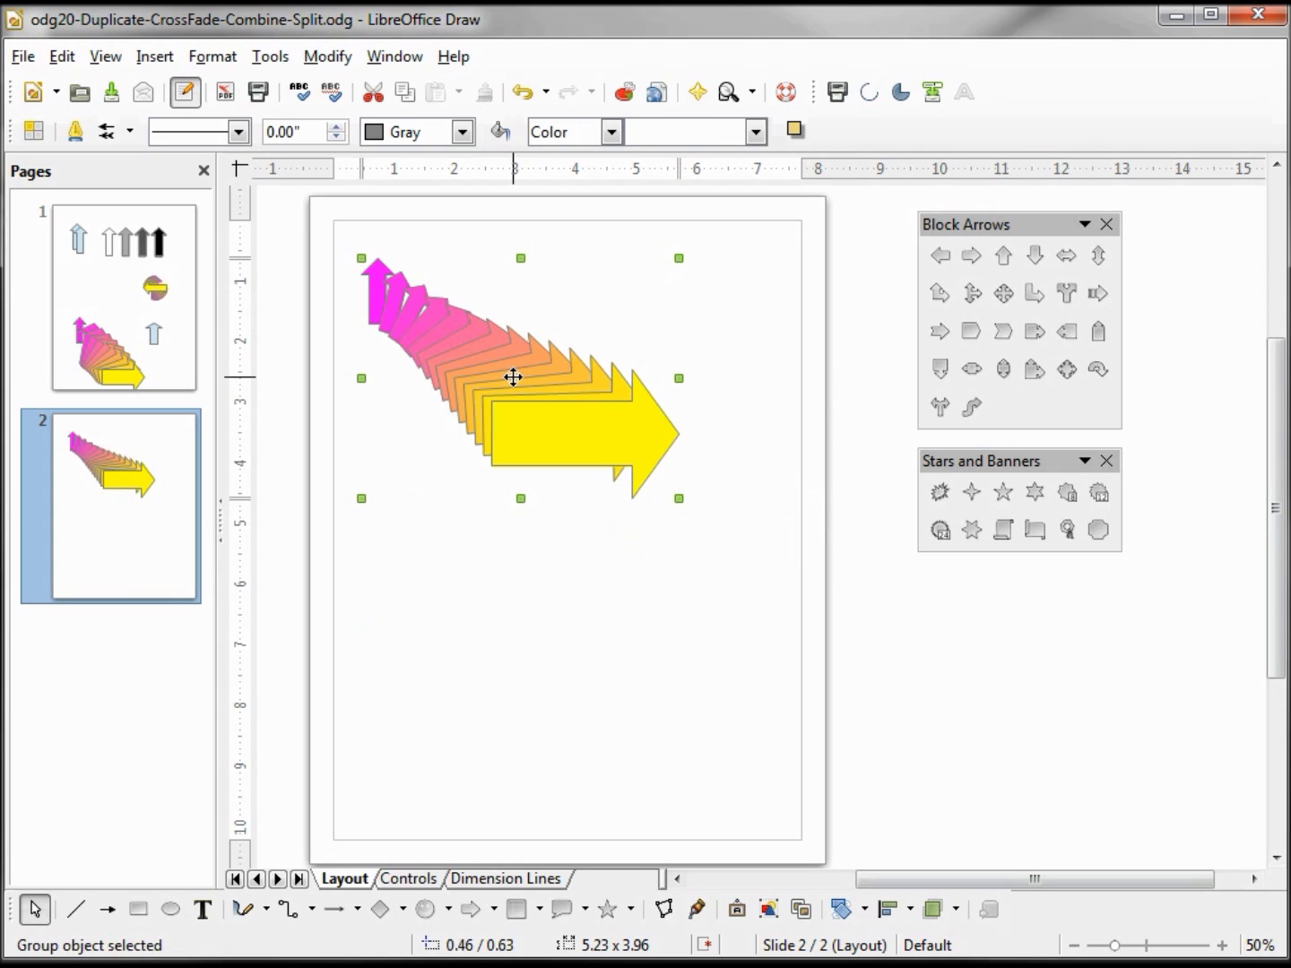
left_click(85, 259)
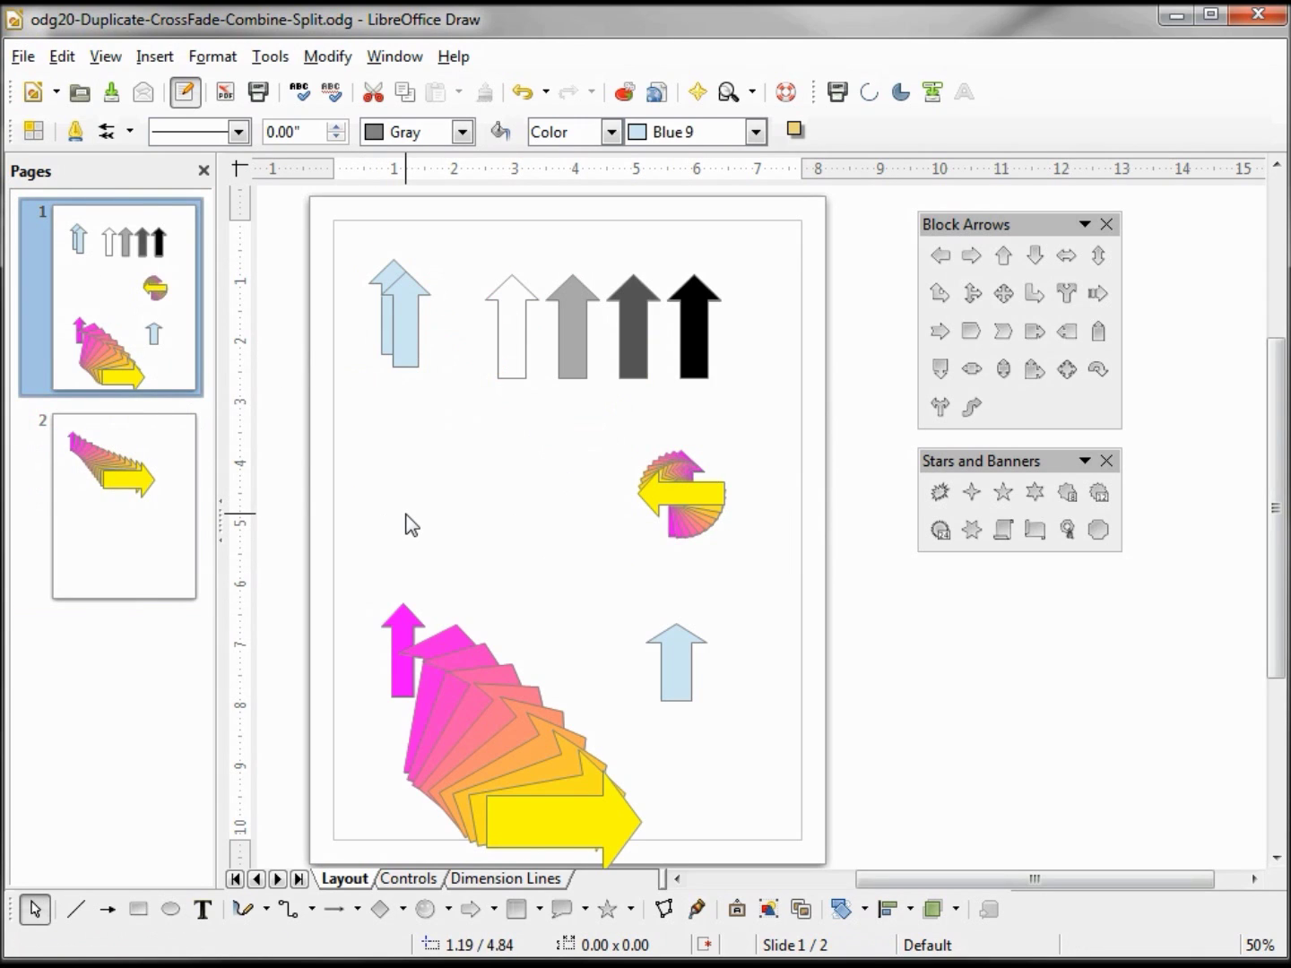
- Marquee-select the circular arrow fan, group it into one object, and shift it slightly
left_click(473, 697)
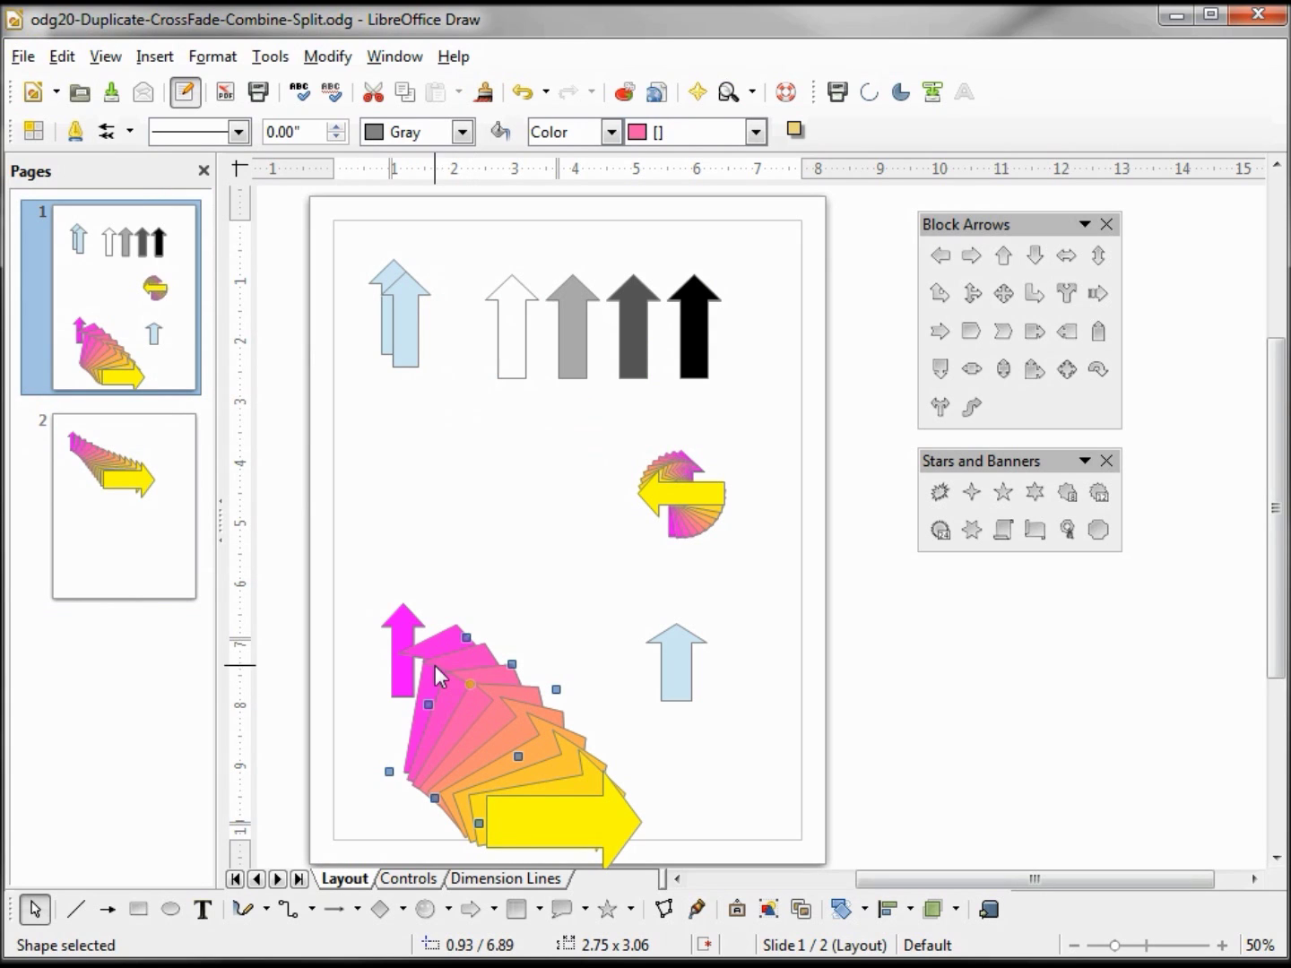
key("Escape")
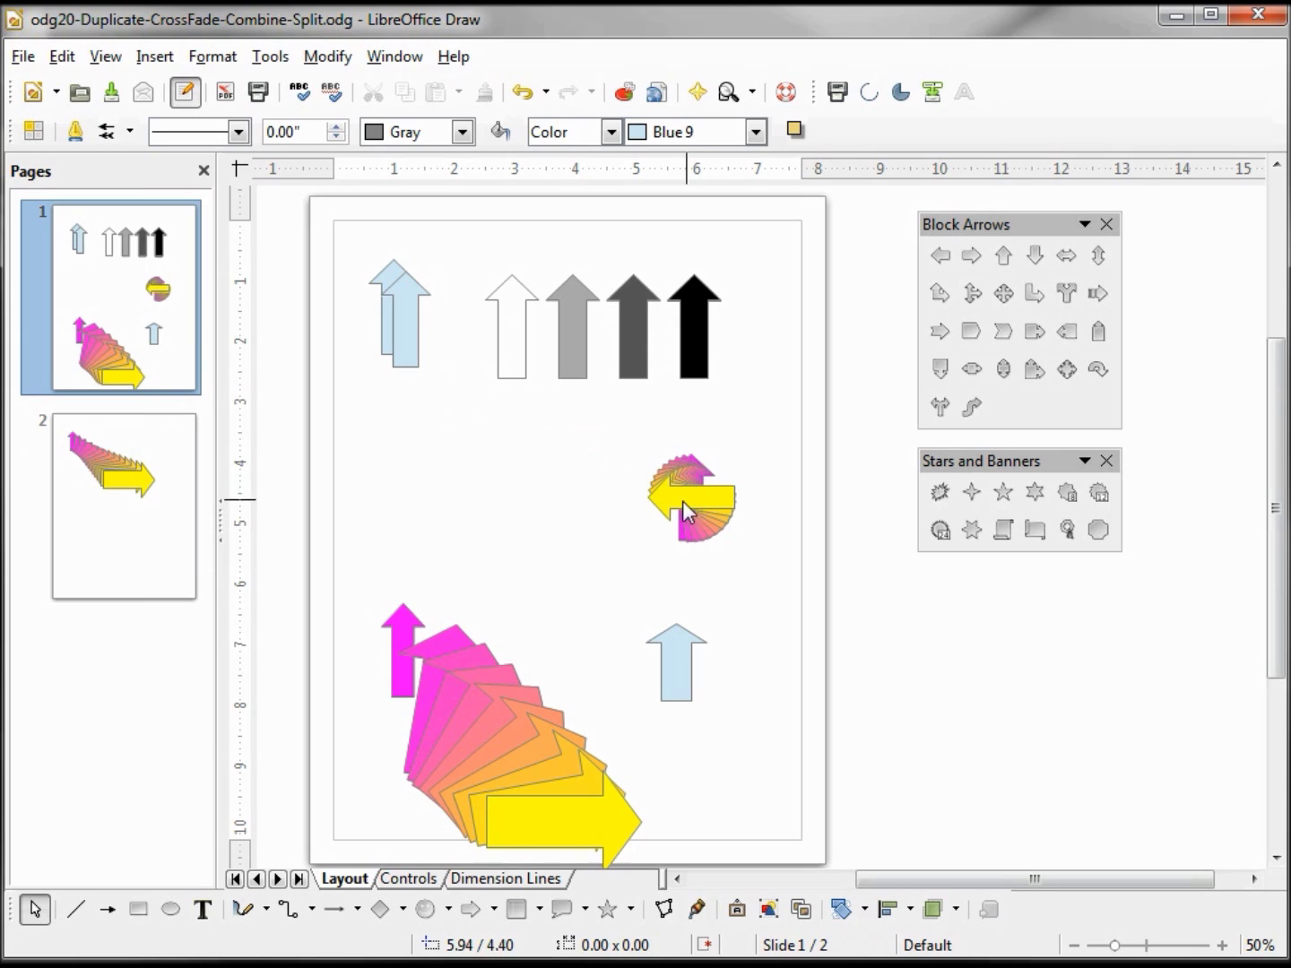
mouse_move(549, 411)
left_mouse_down()
mouse_move(593, 538)
mouse_move(836, 618)
left_mouse_up()
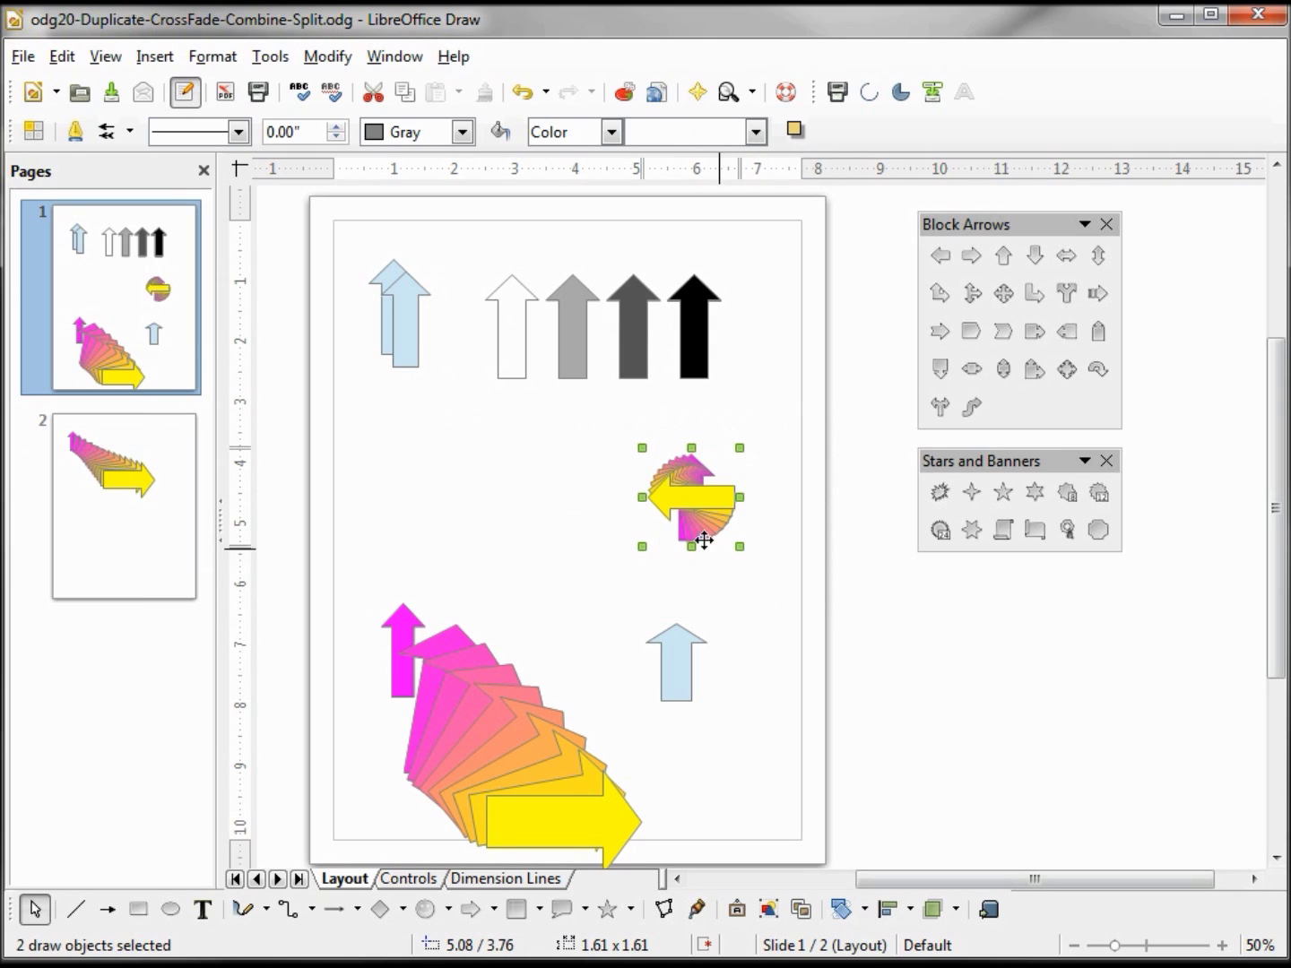
left_click(334, 57)
left_click(402, 332)
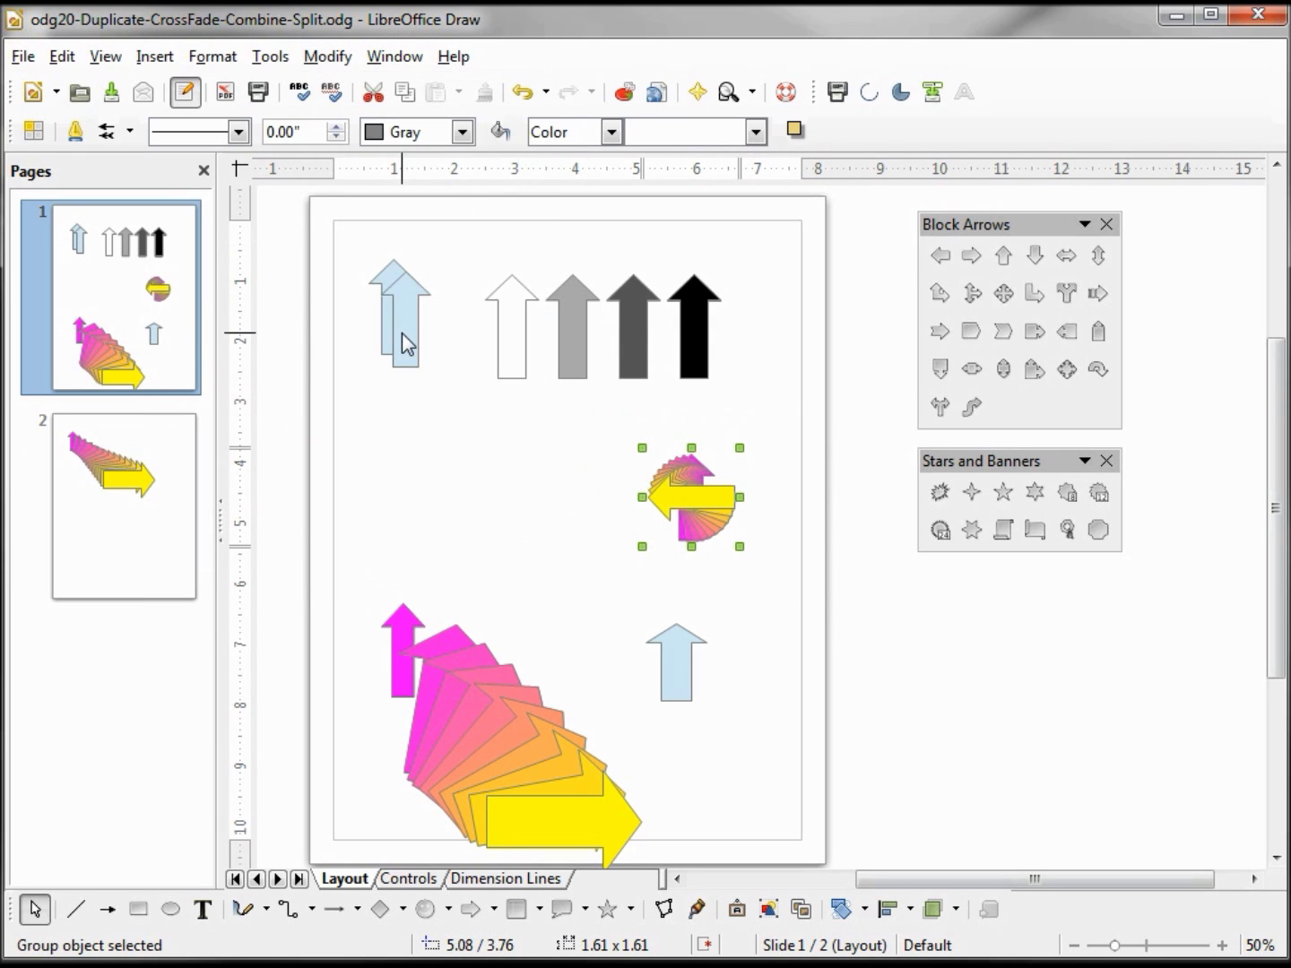
left_click(552, 511)
left_click(685, 498)
left_click_drag(727, 495, 700, 485)
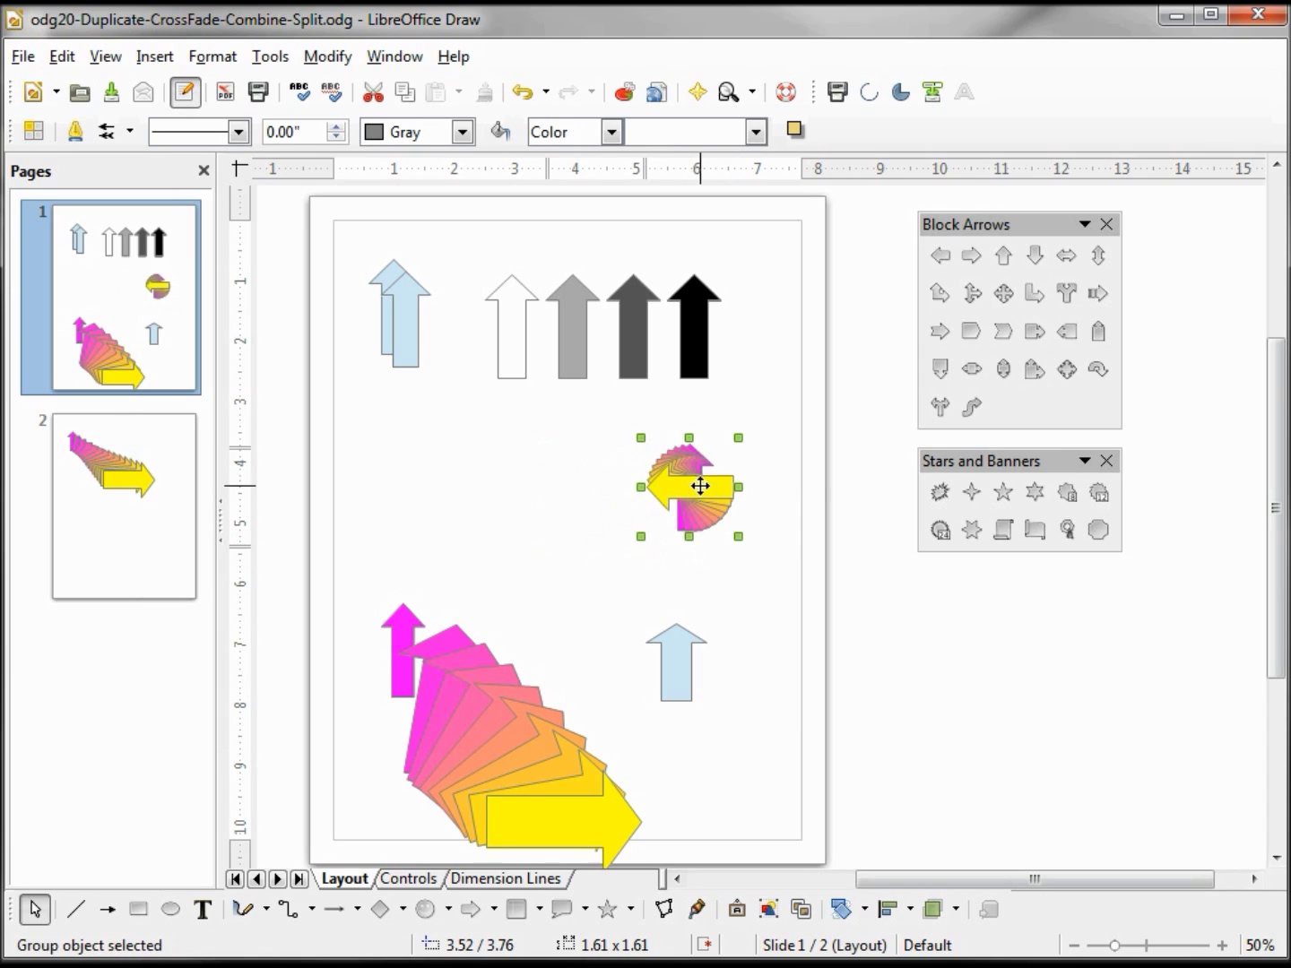
left_click(549, 506)
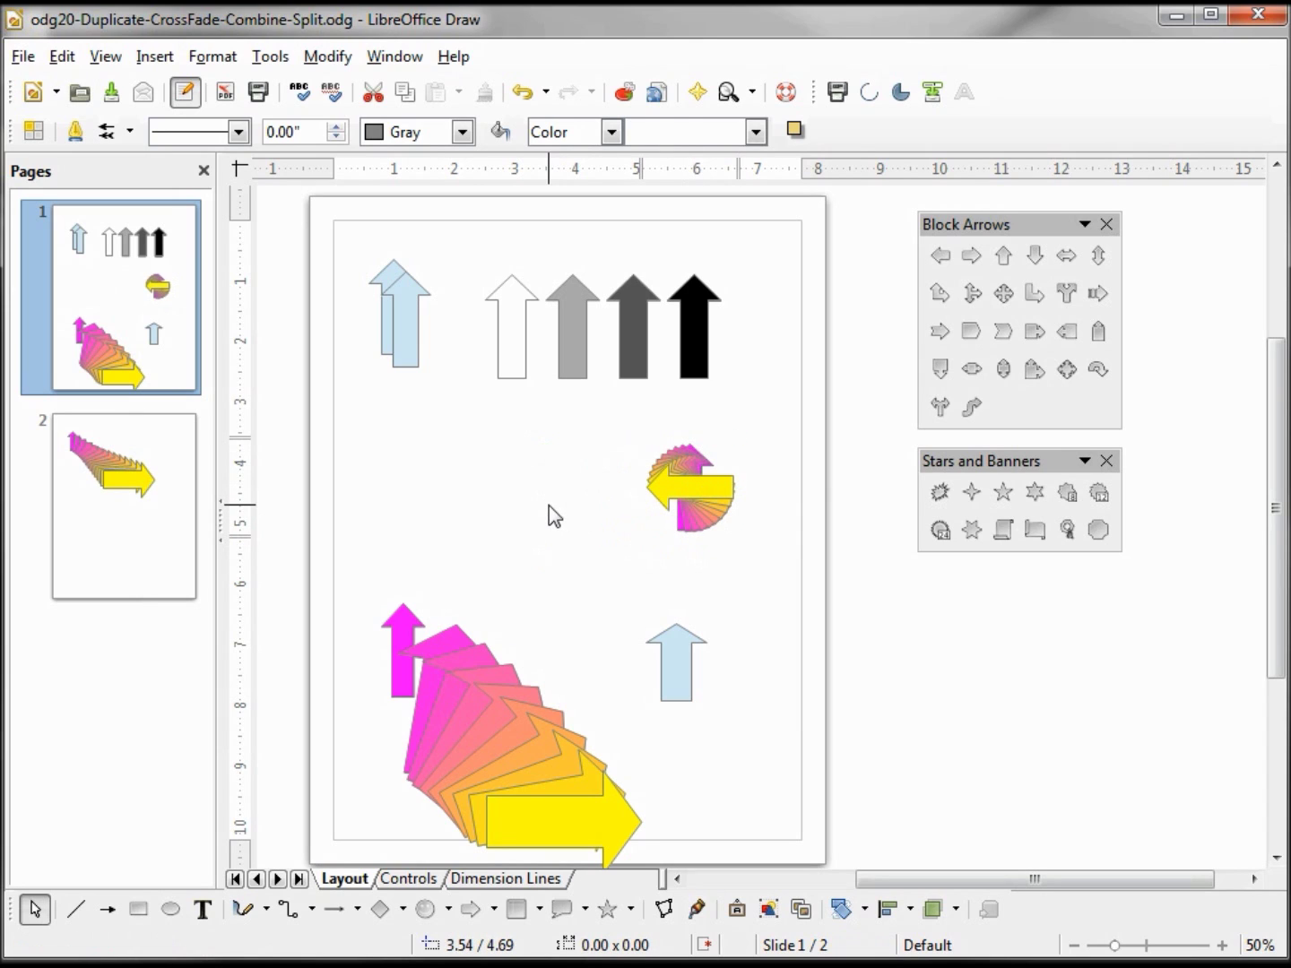
- On page 2, draw a small door plate at left and a large 12-point star below
left_click(183, 443)
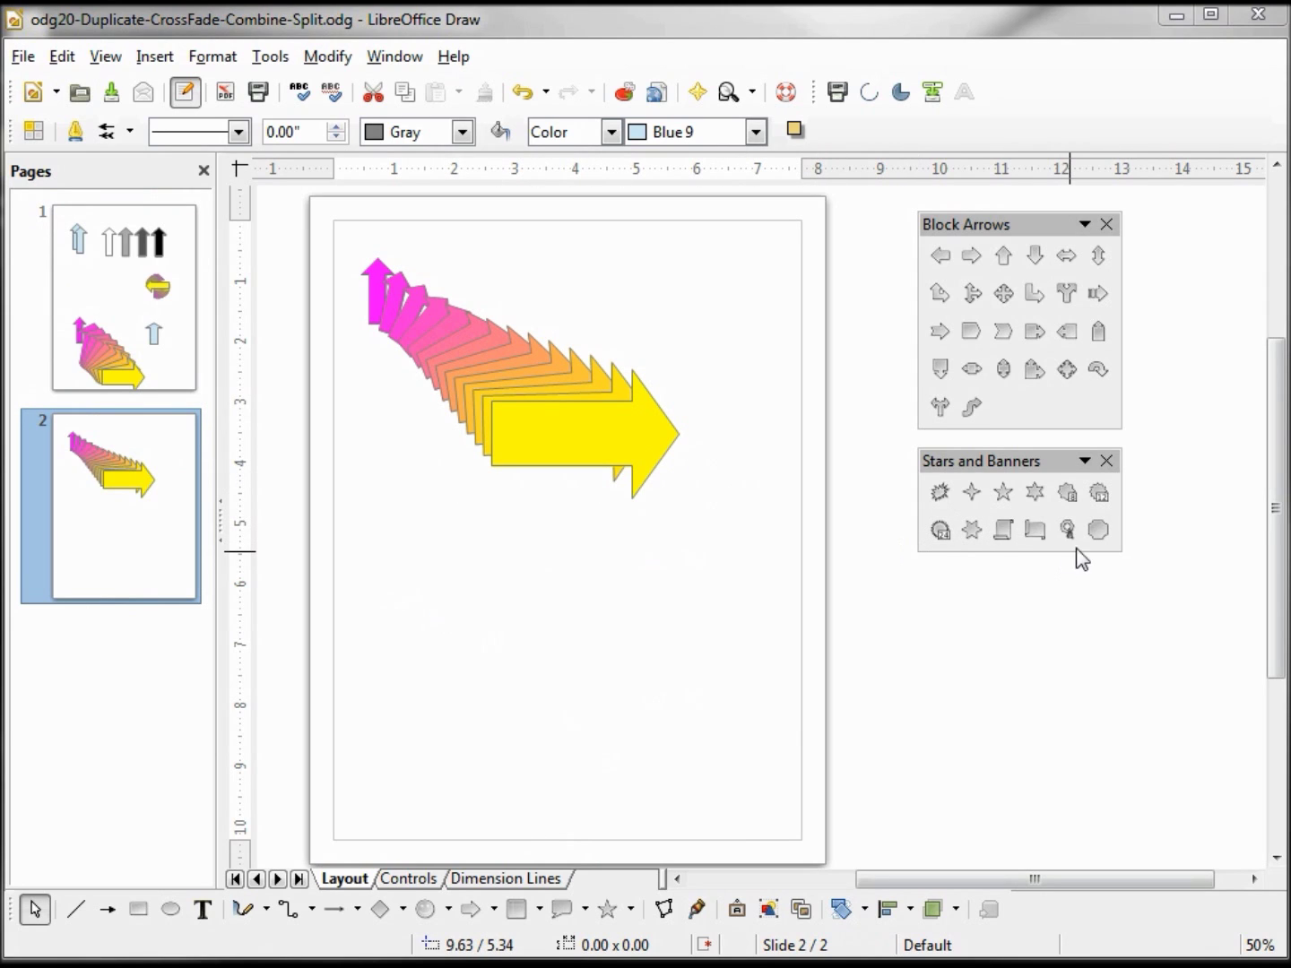
left_click(1099, 528)
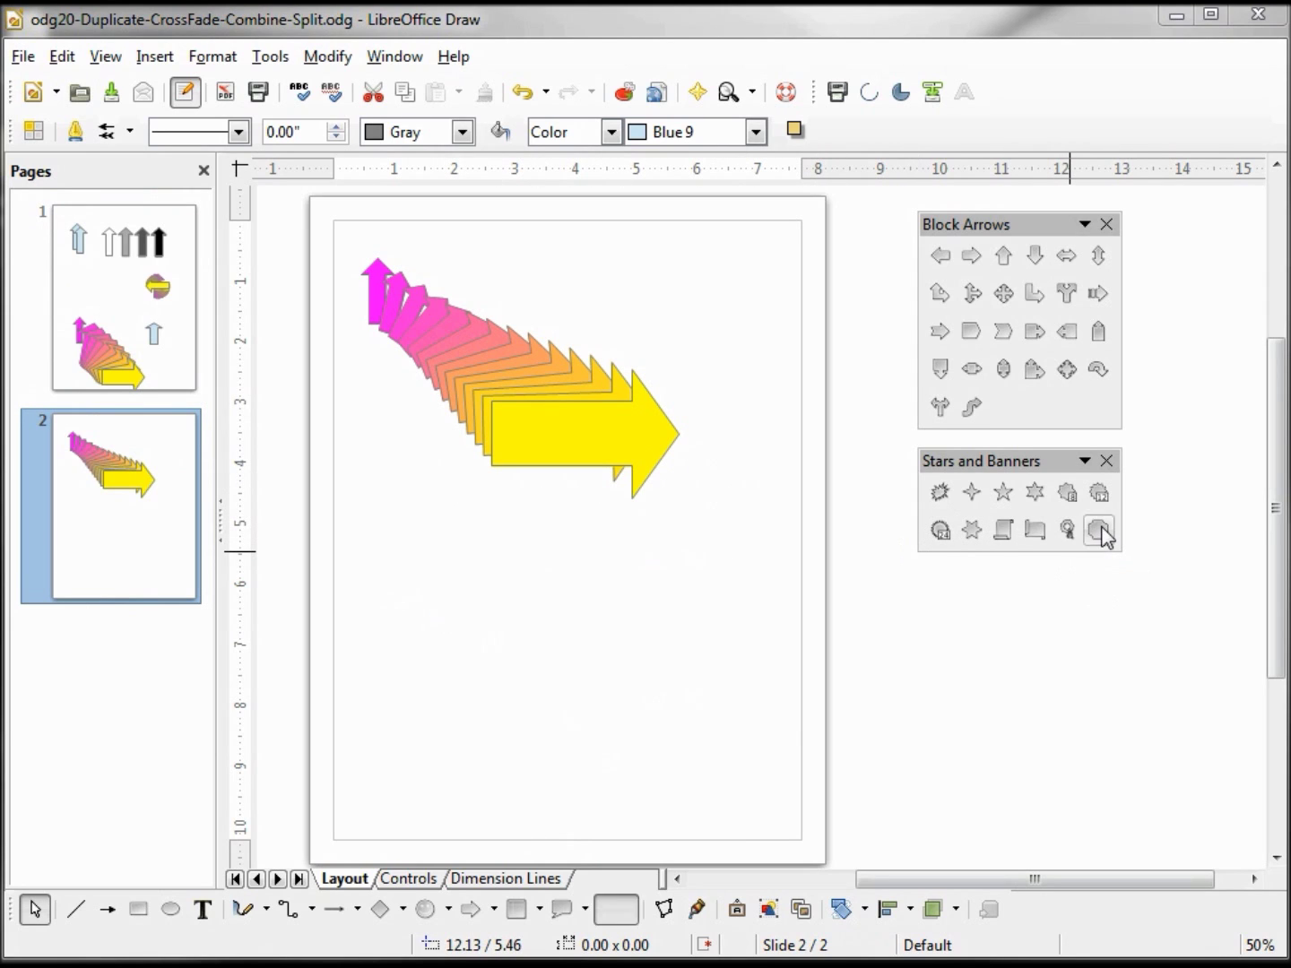
mouse_move(362, 545)
left_mouse_down()
mouse_move(404, 620)
mouse_move(418, 592)
left_mouse_up()
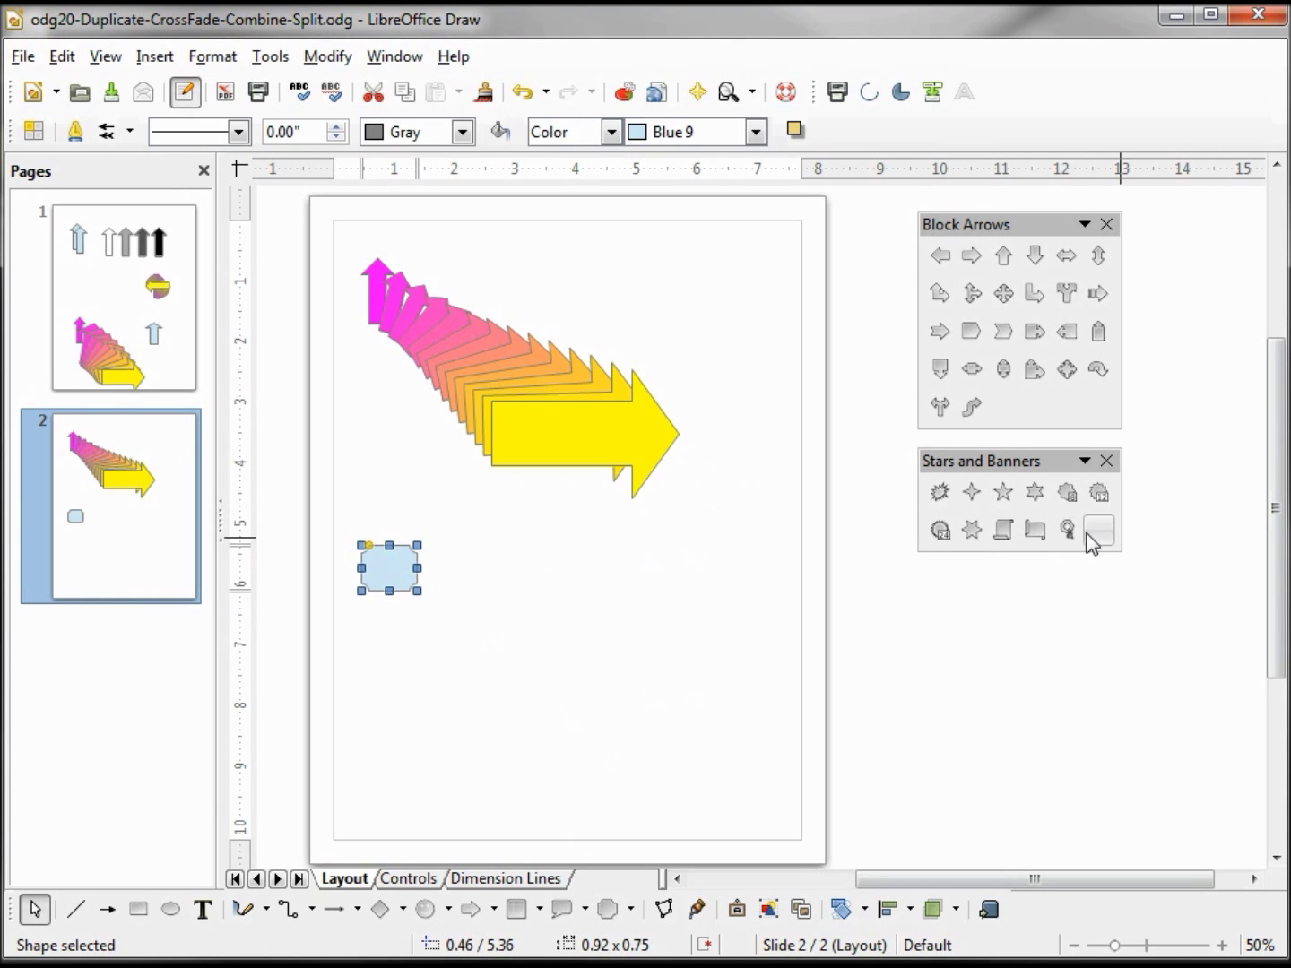
left_click(1099, 492)
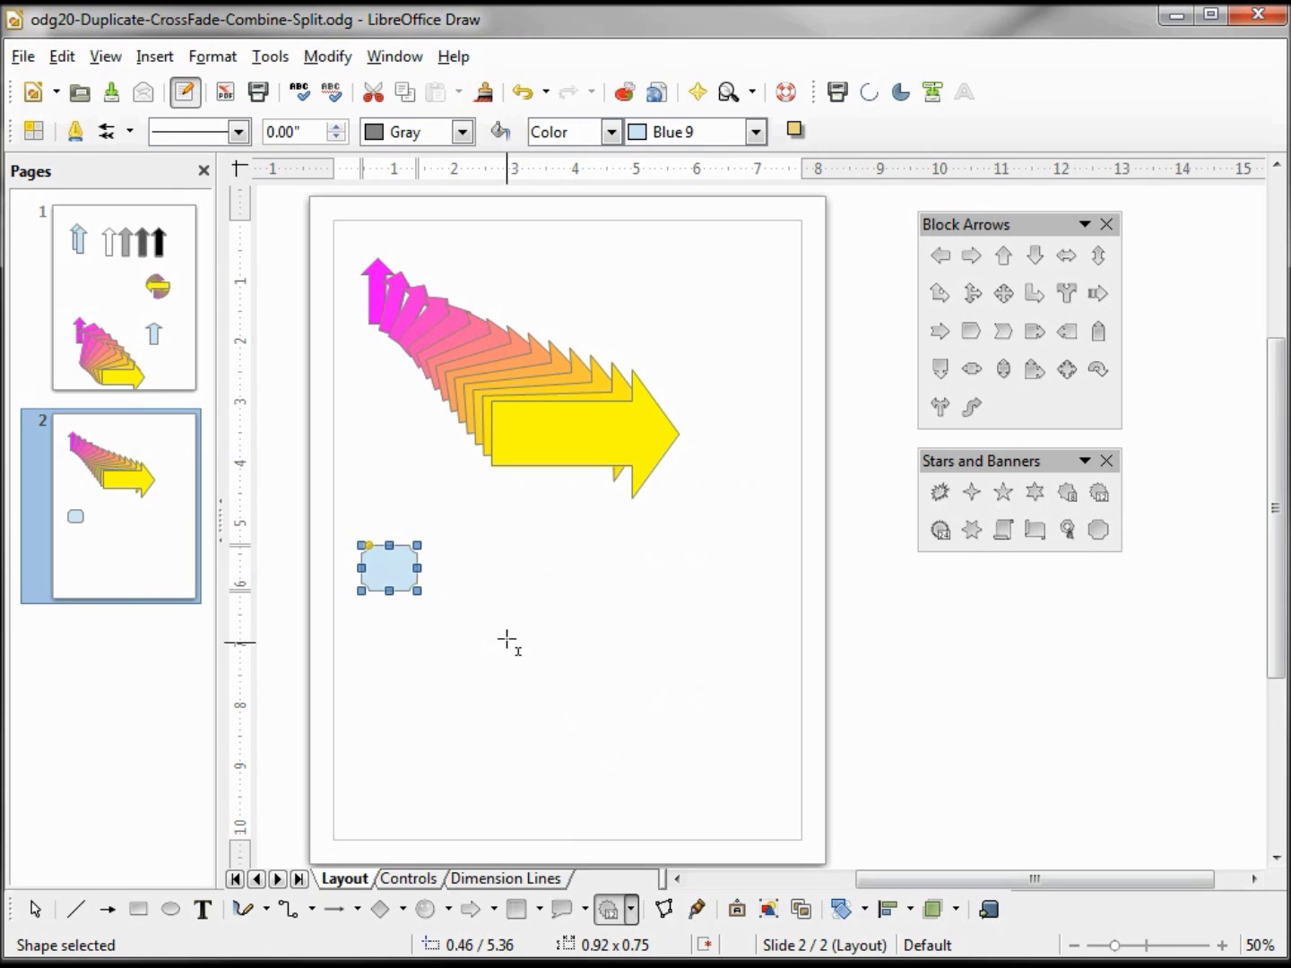
left_click_drag(508, 637, 713, 804)
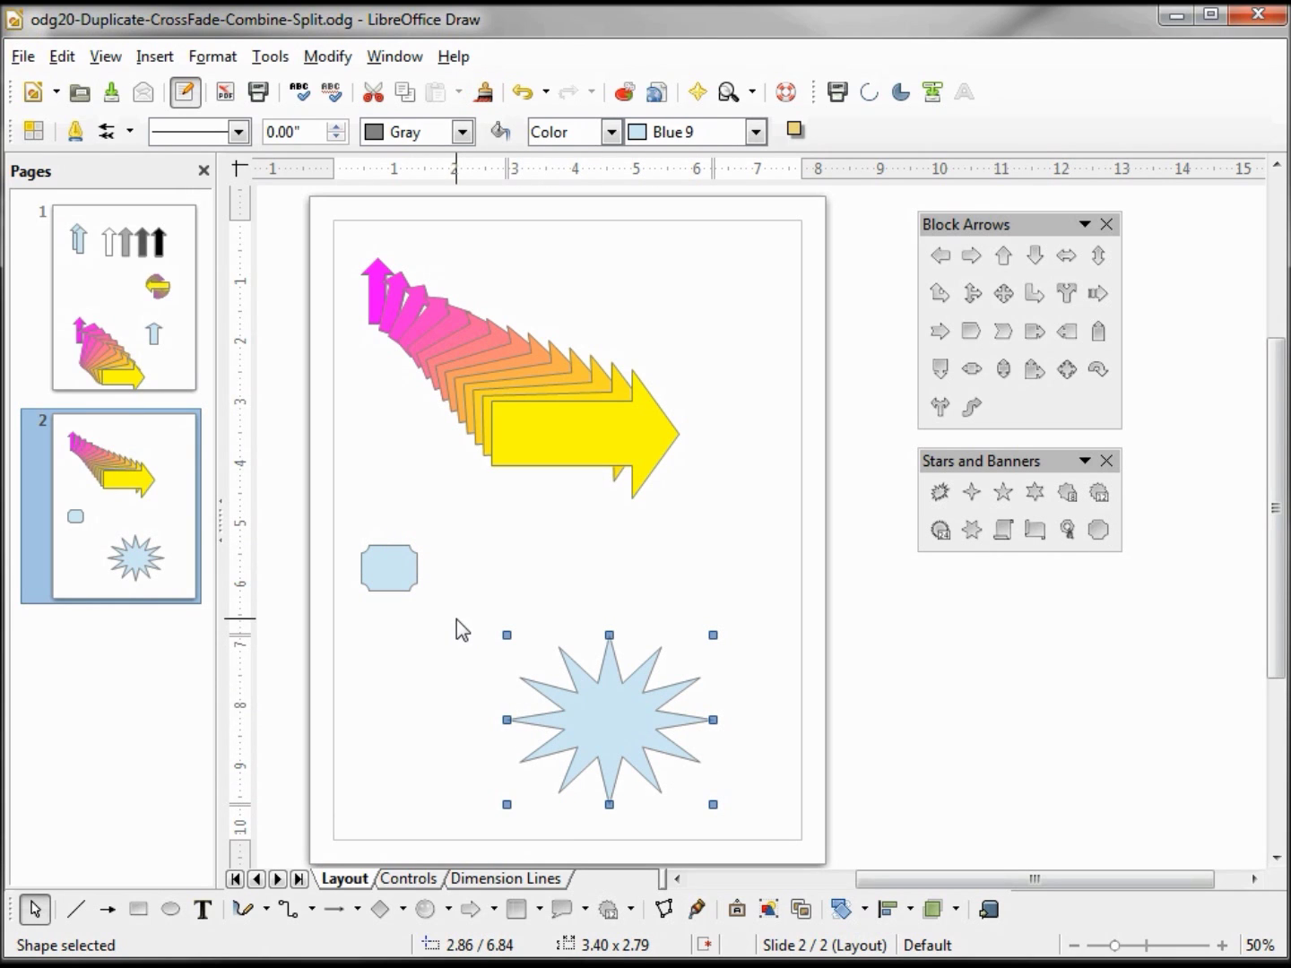
- Fill the door plate Red 4 and the star Blue 1, then select both shapes
left_click(405, 570)
left_click(756, 131)
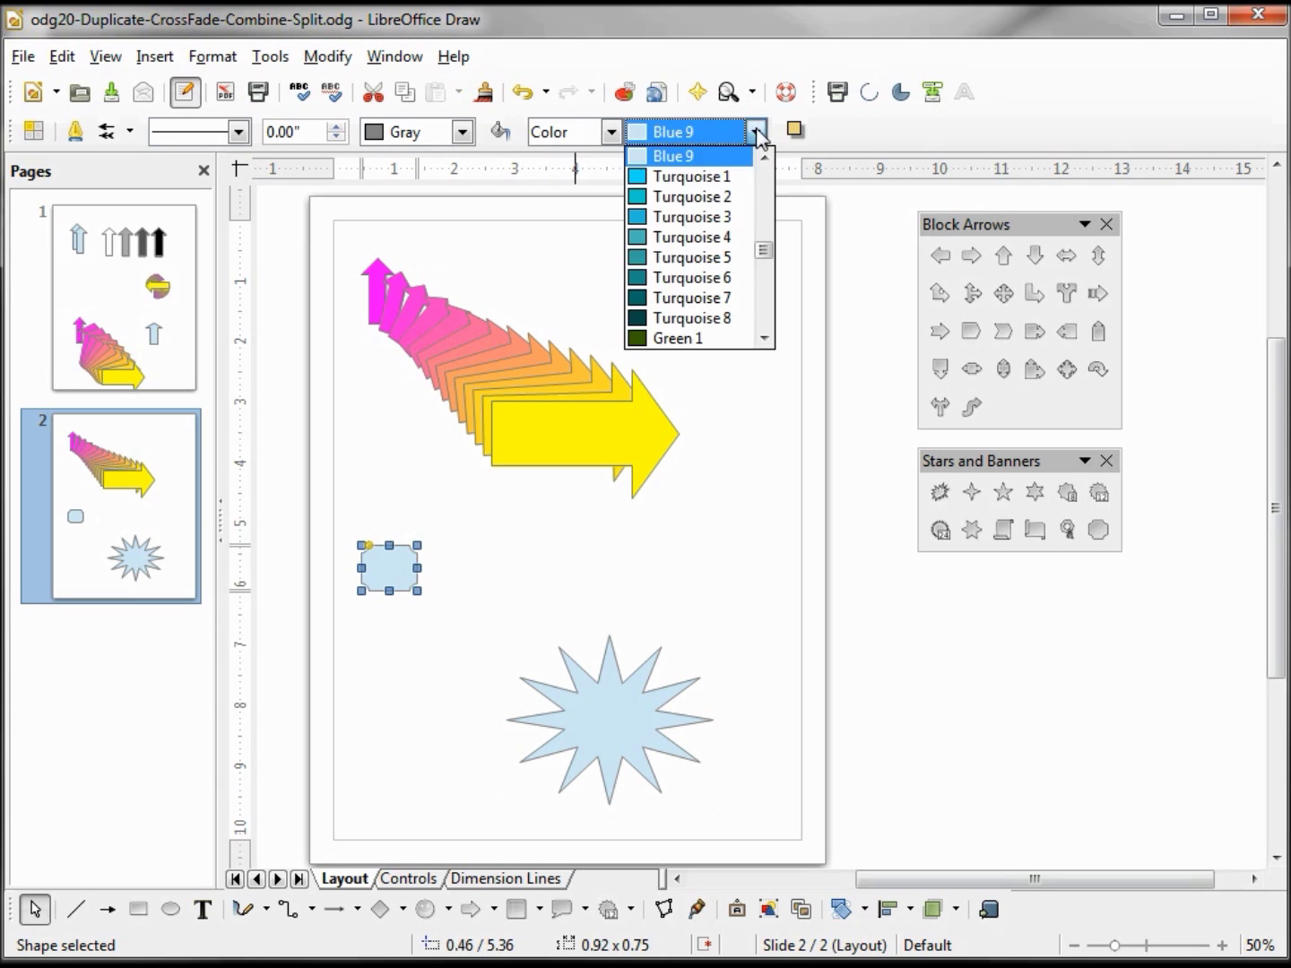
scroll(765, 255, "down", 5)
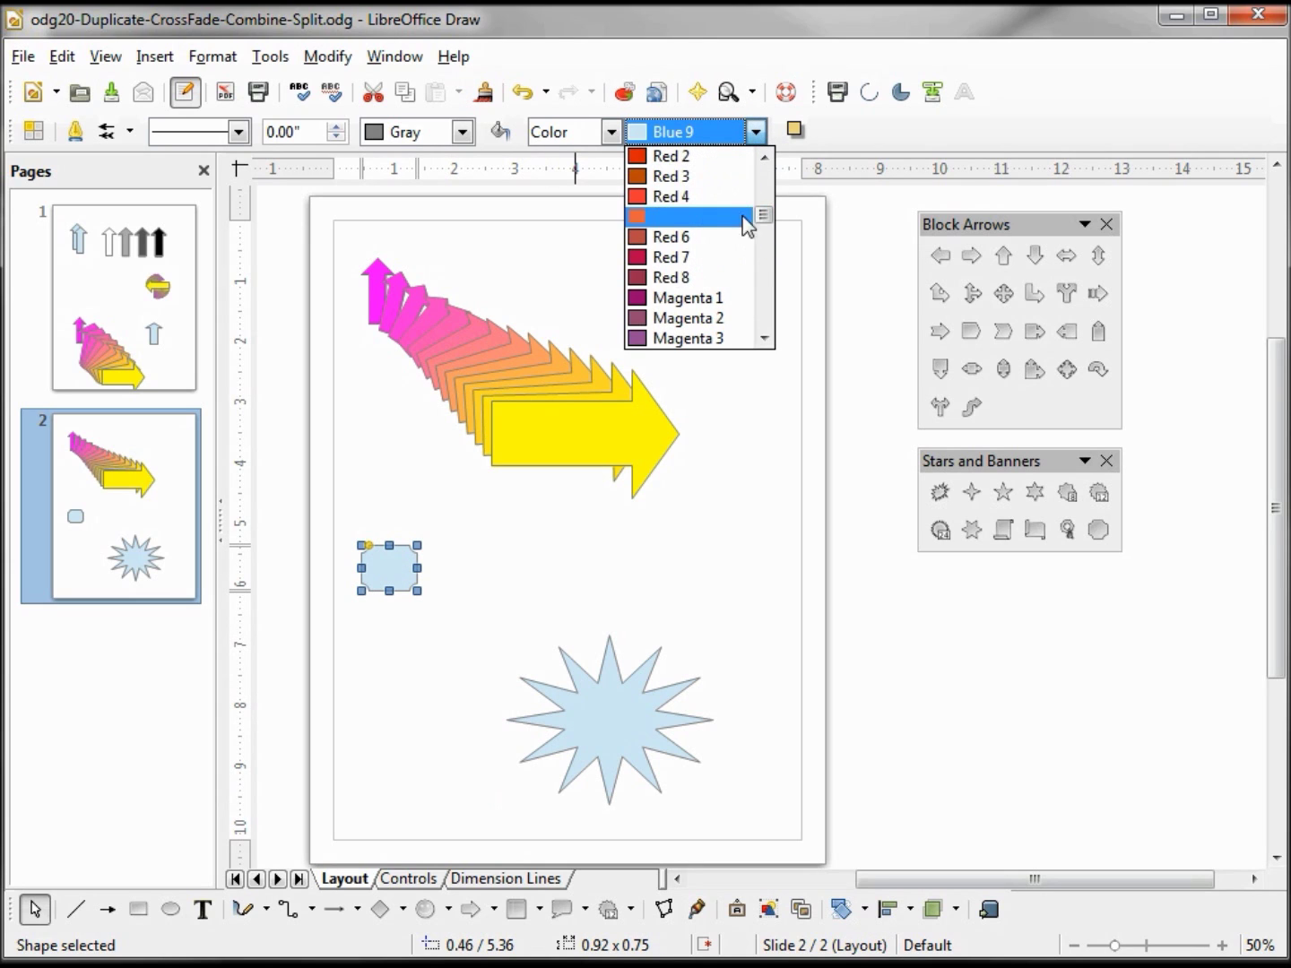
left_click(689, 203)
left_click(607, 709)
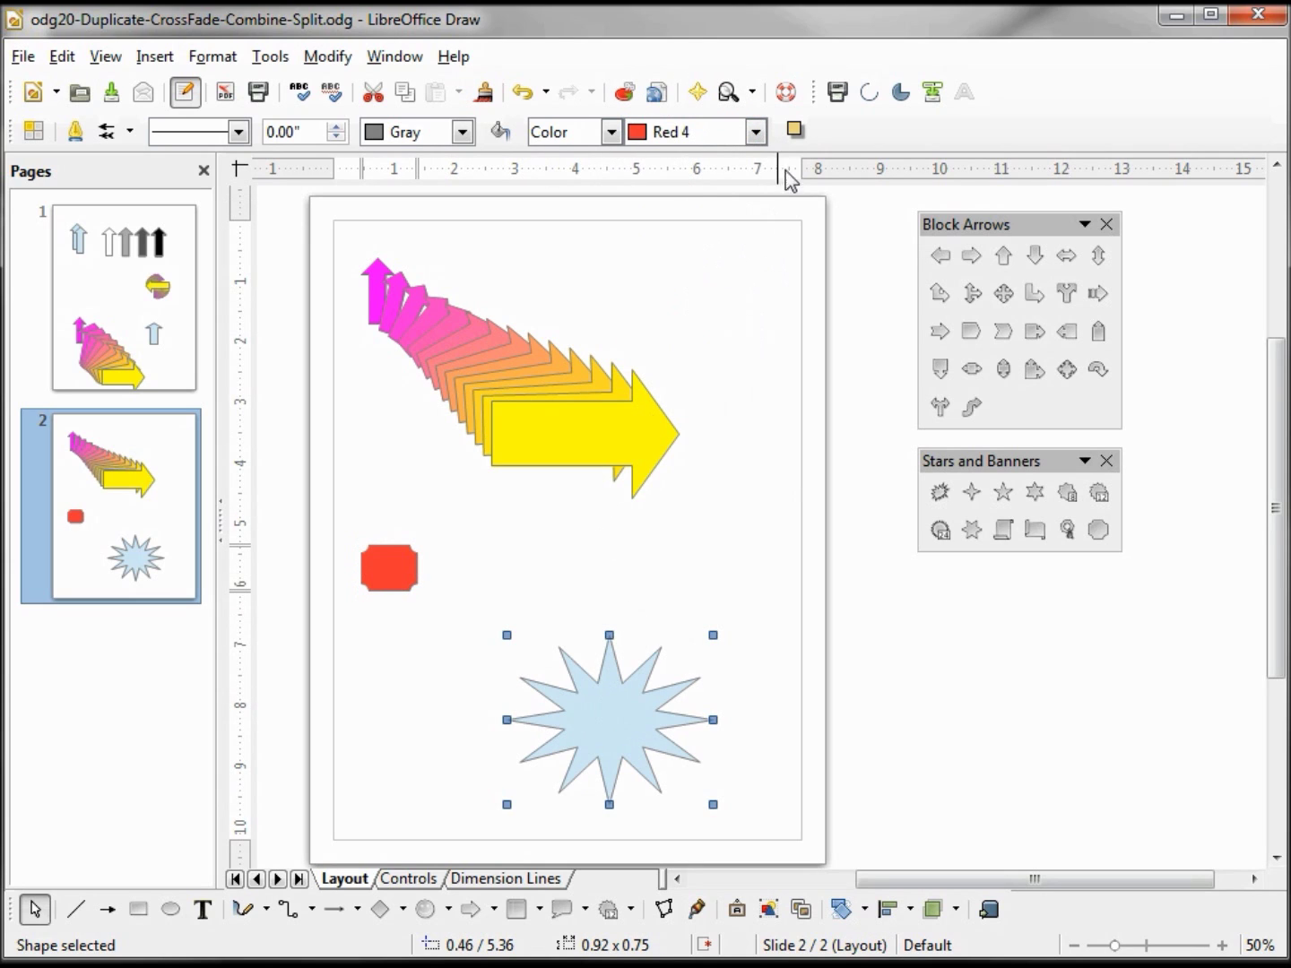
left_click(755, 131)
left_click_drag(766, 255, 779, 237)
left_click(673, 338)
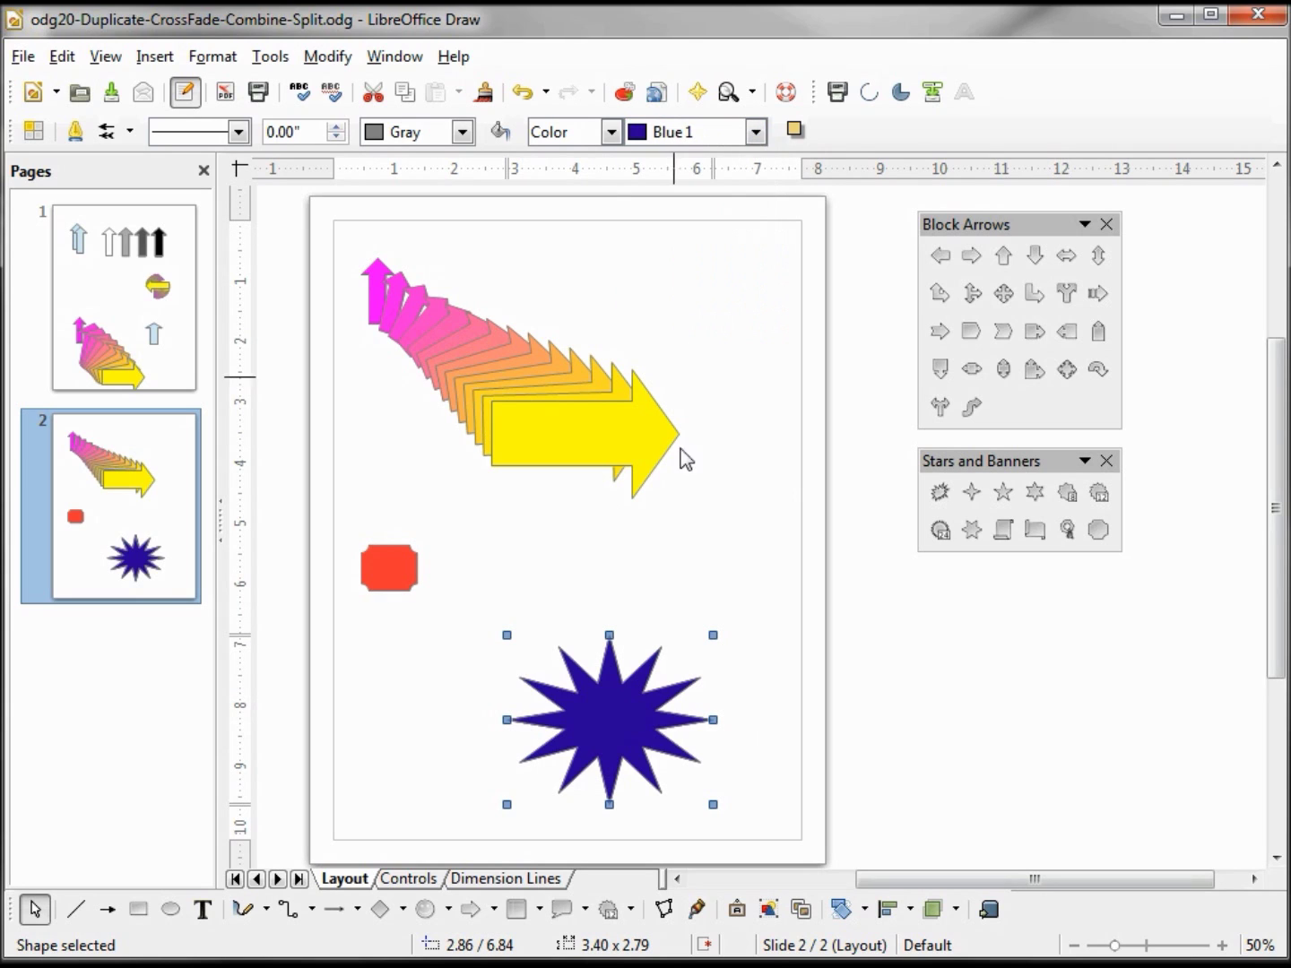
left_click(397, 568, "shift")
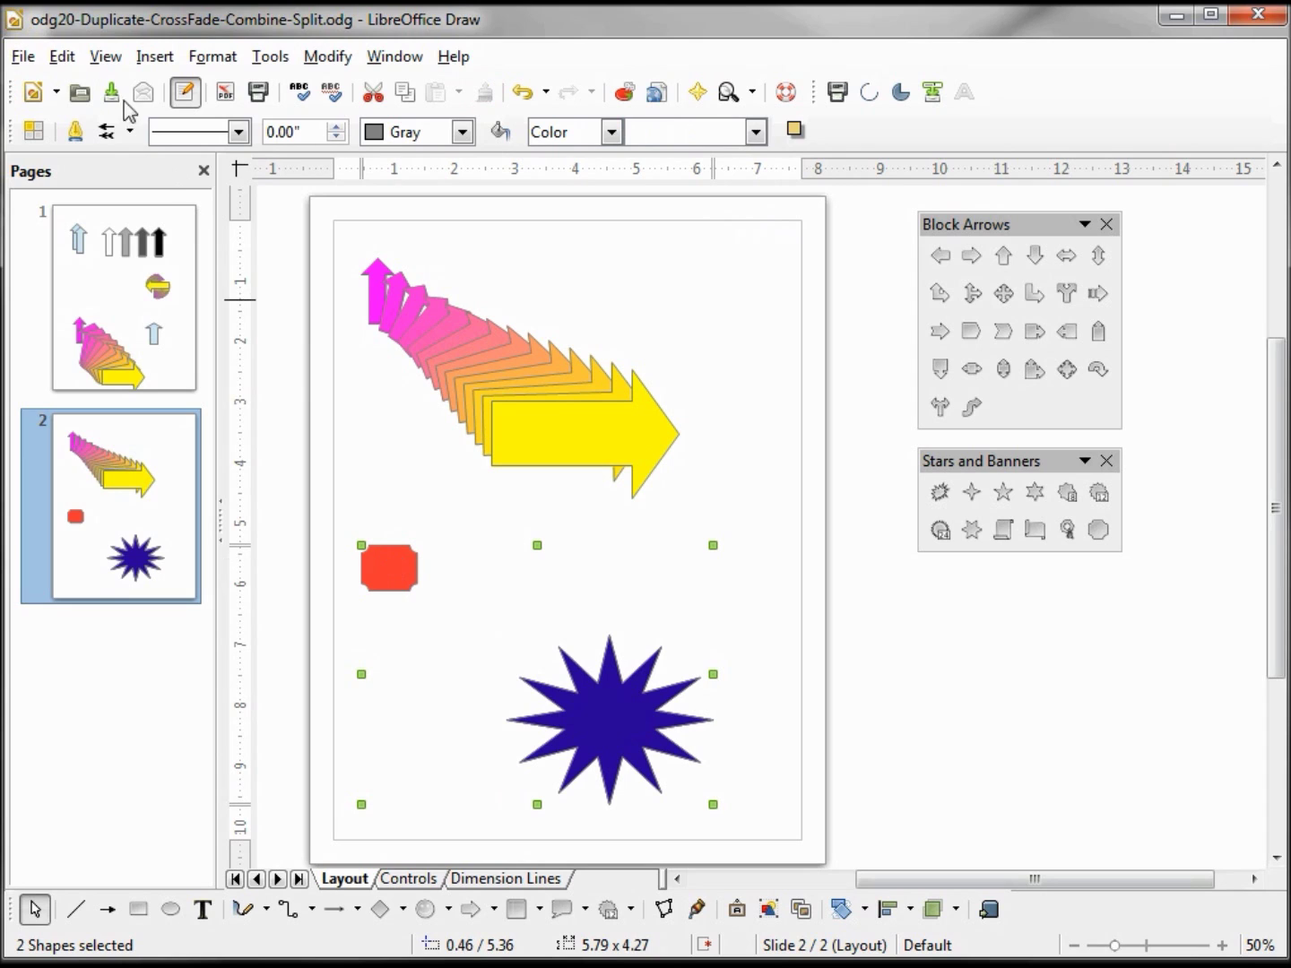
- Cross-fade the door plate into the star in 12 increments with Cross-fade attributes unchecked
left_click(60, 57)
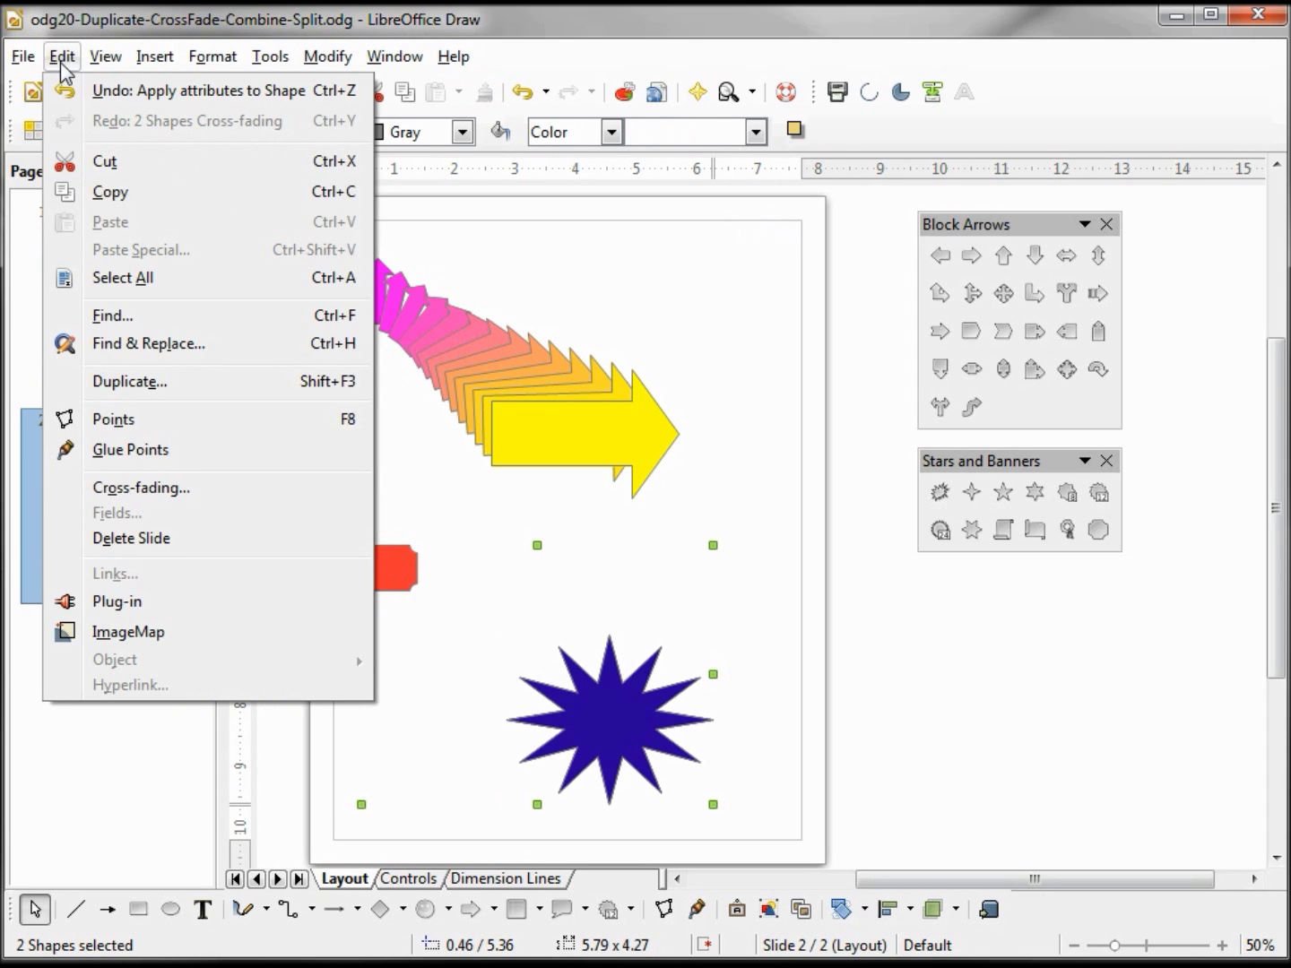
left_click(134, 488)
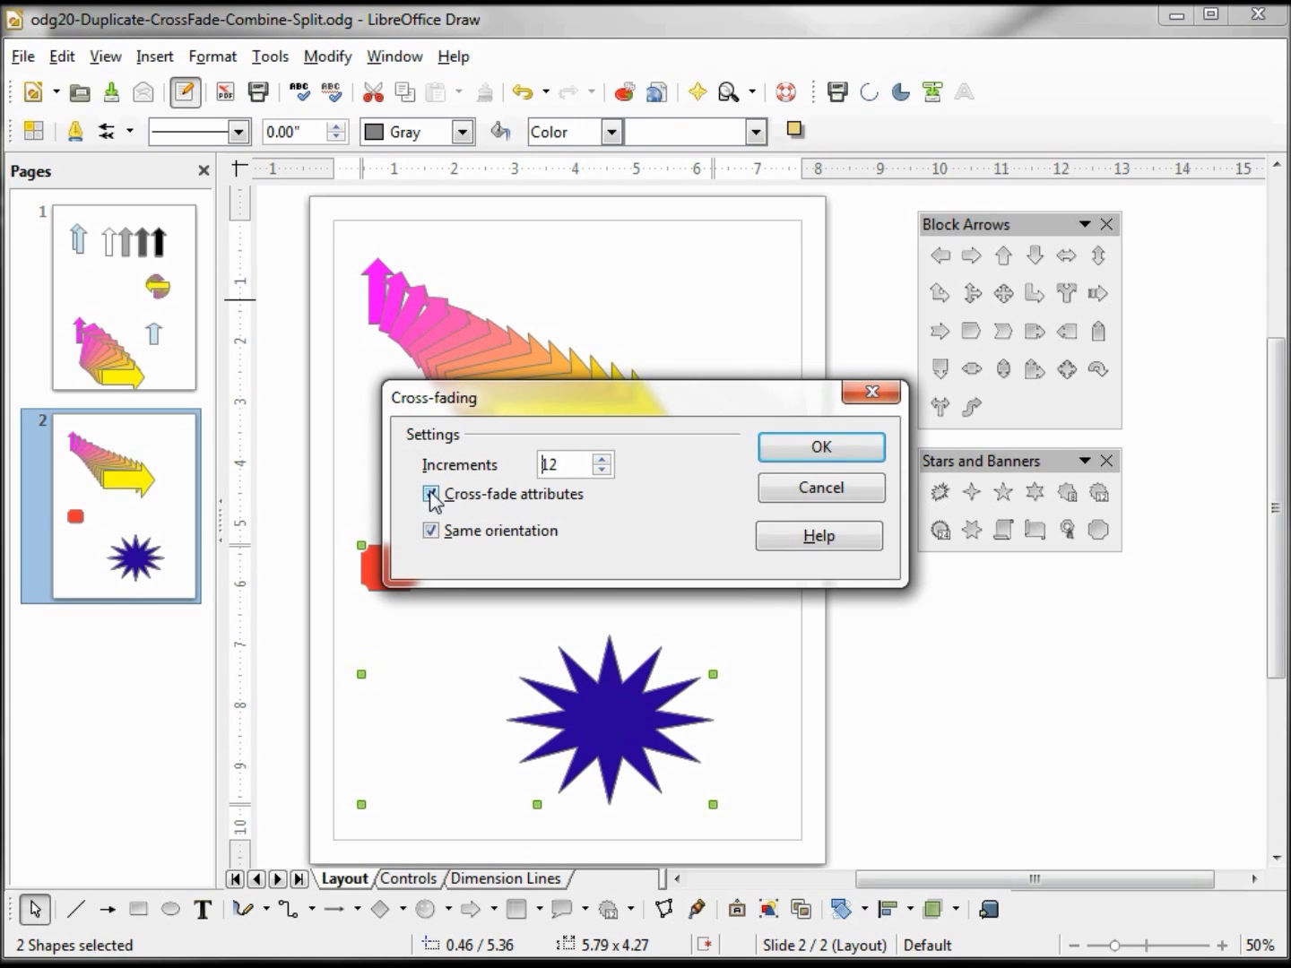
left_click(431, 494)
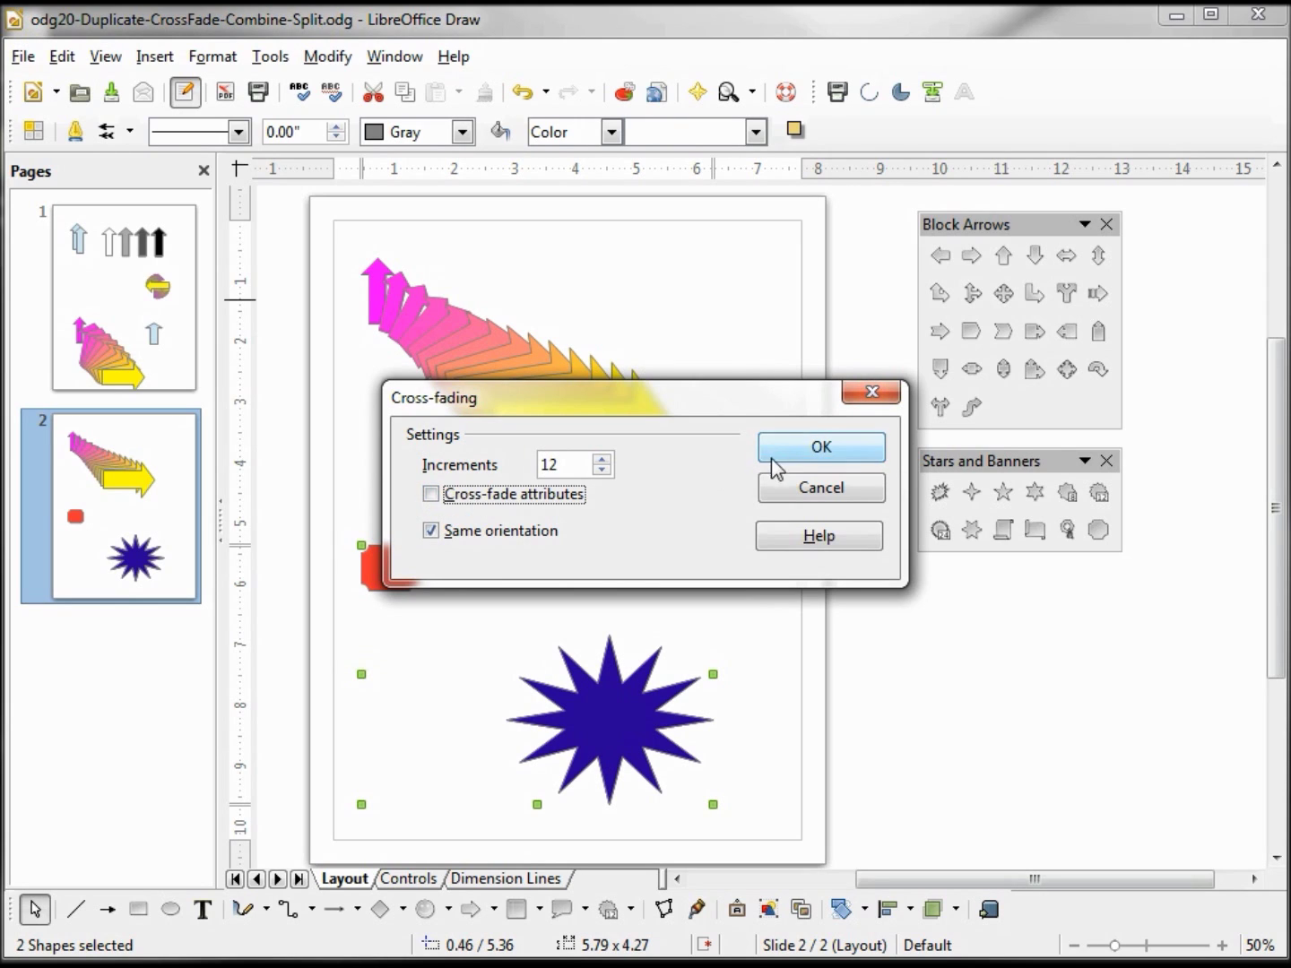
left_click(820, 448)
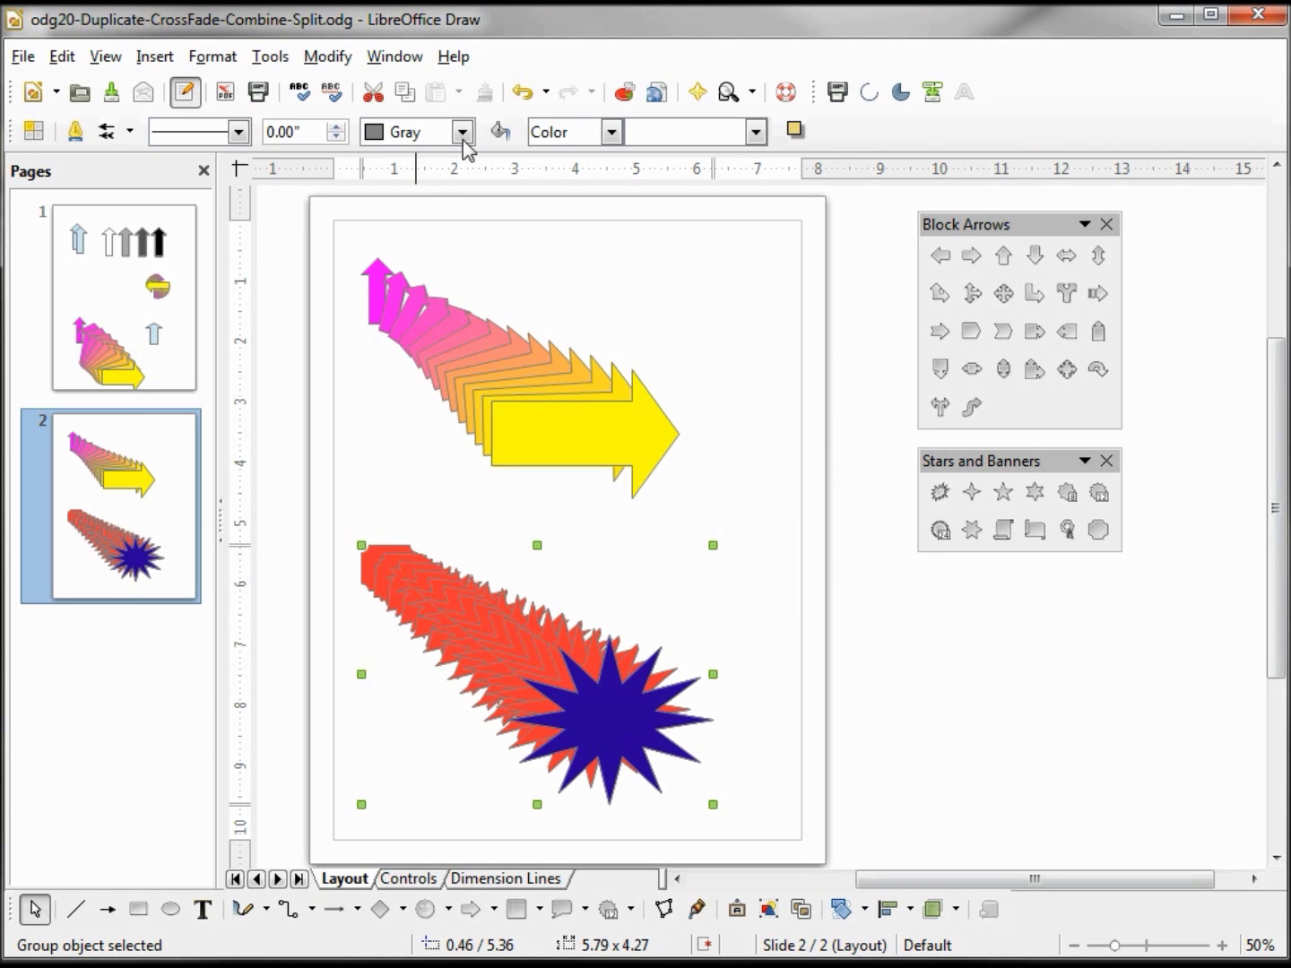
- Undo the red blend and cross-fade door plate into star with attributes, 12 steps red to dark blue
left_click(521, 92)
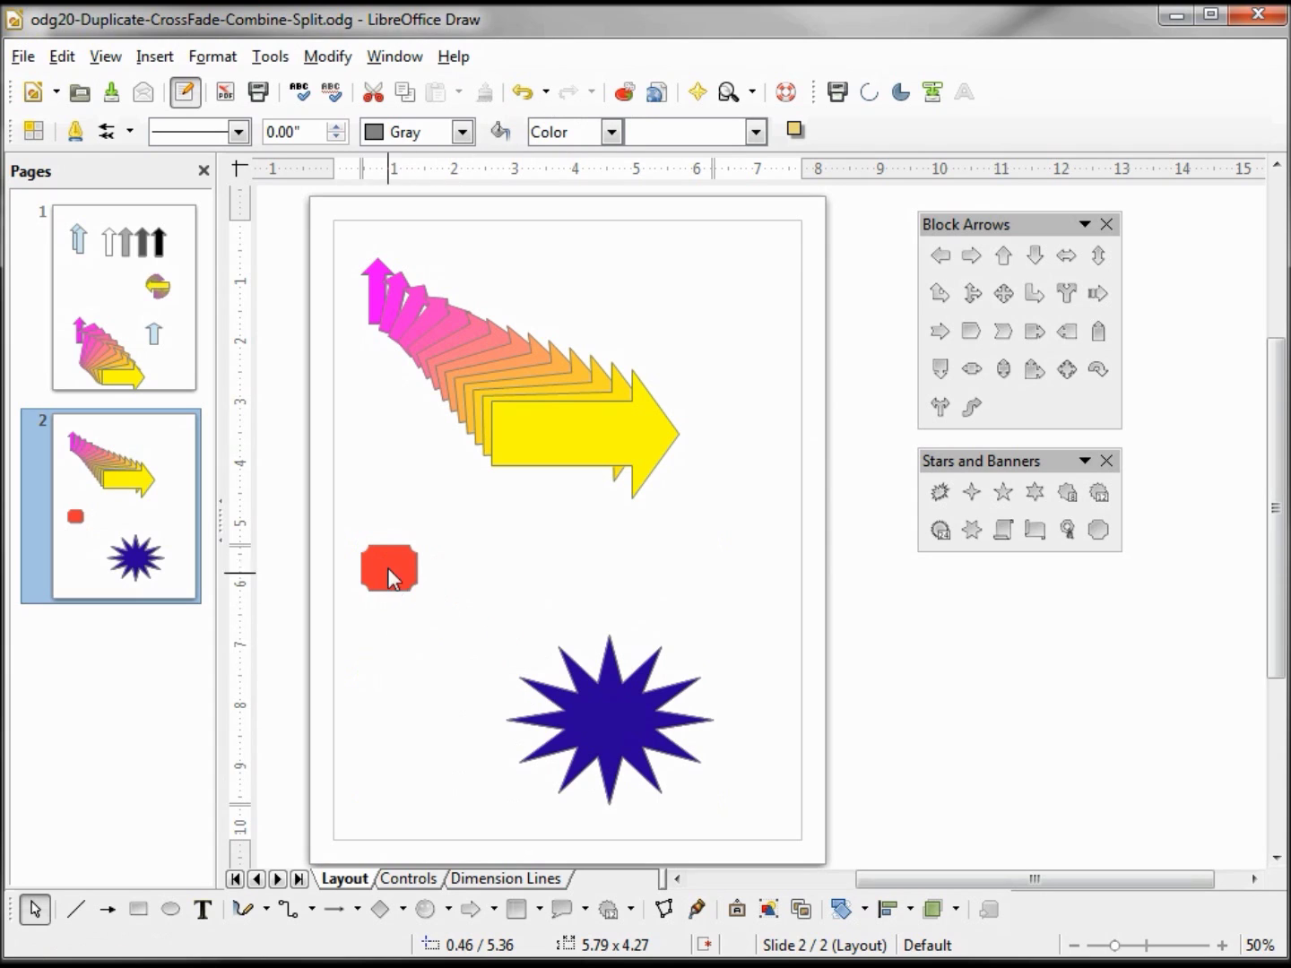
left_click(390, 569)
left_click(614, 723, "shift")
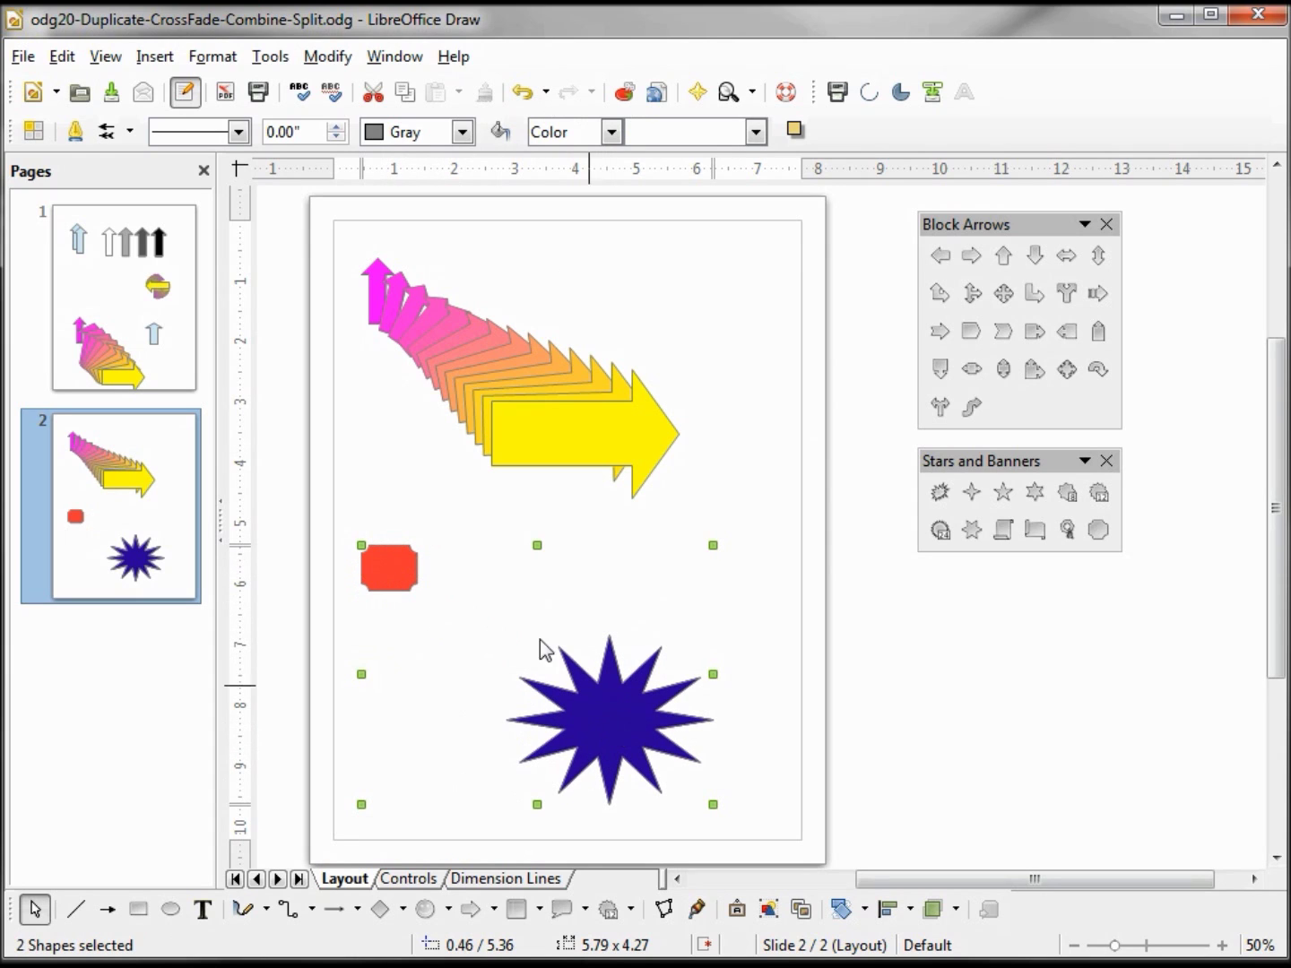
left_click(62, 57)
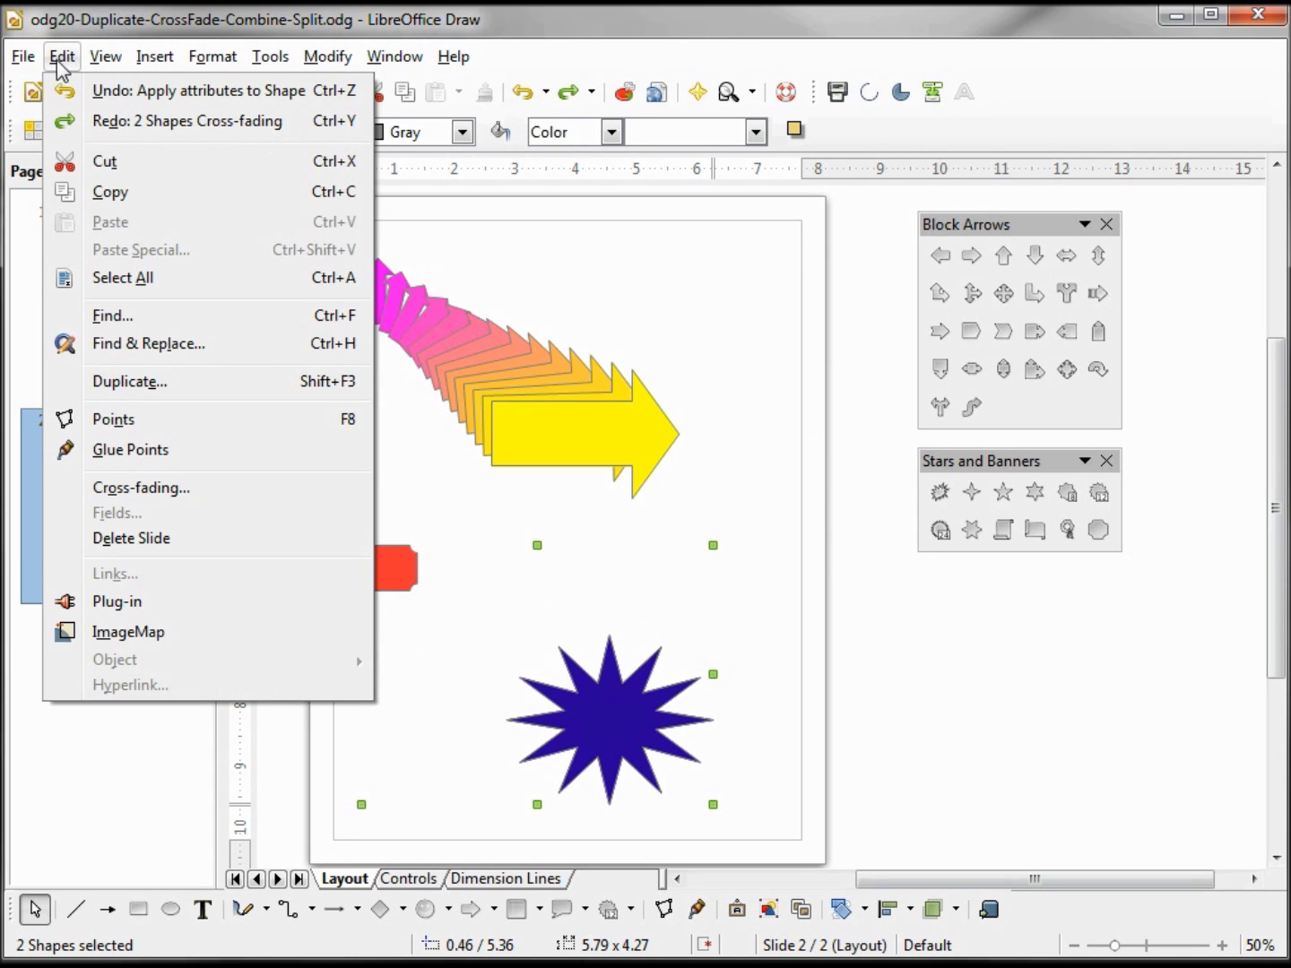
left_click(151, 492)
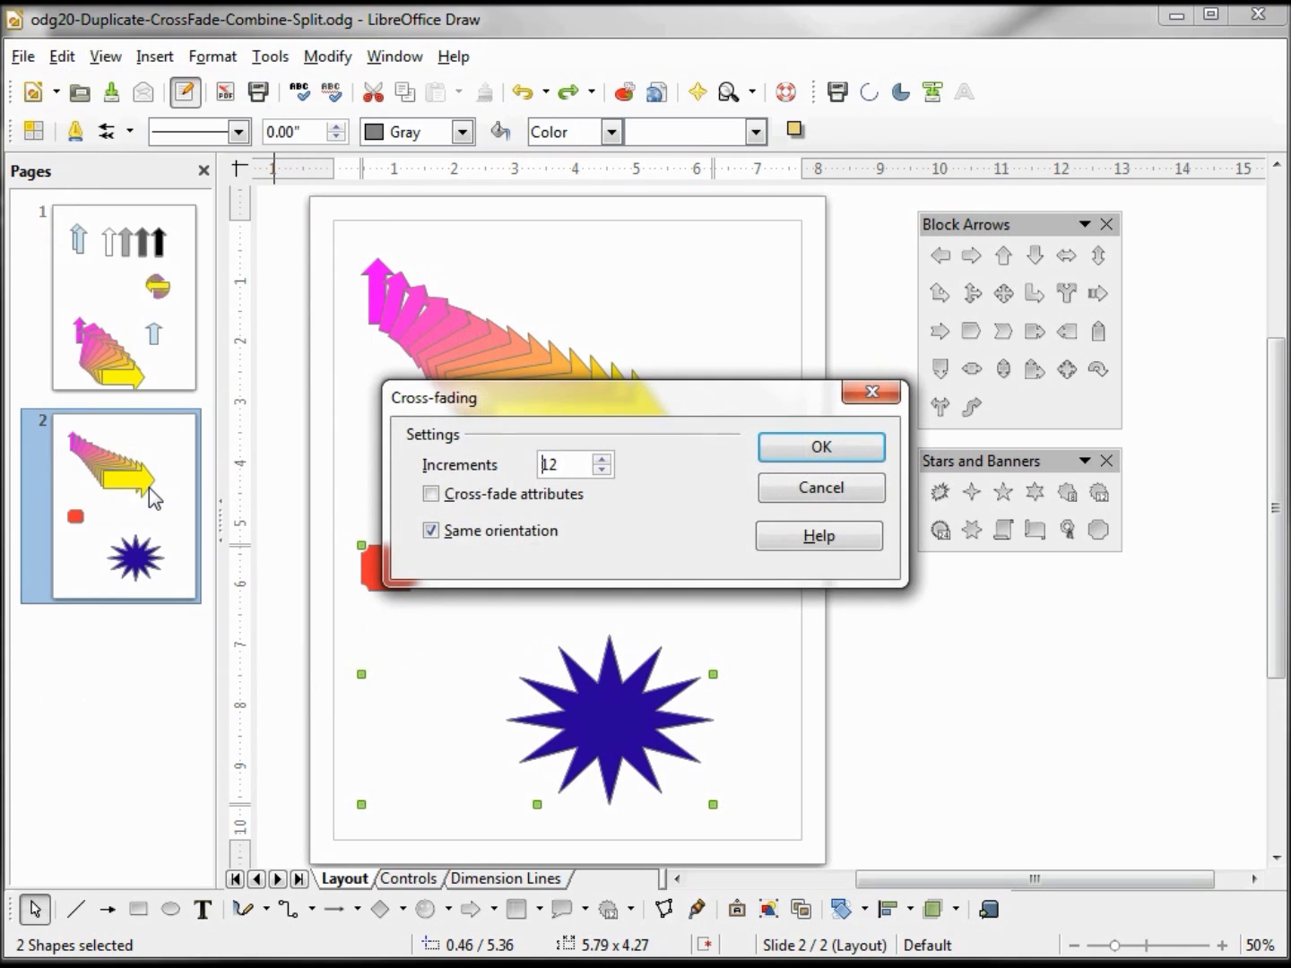
left_click(431, 494)
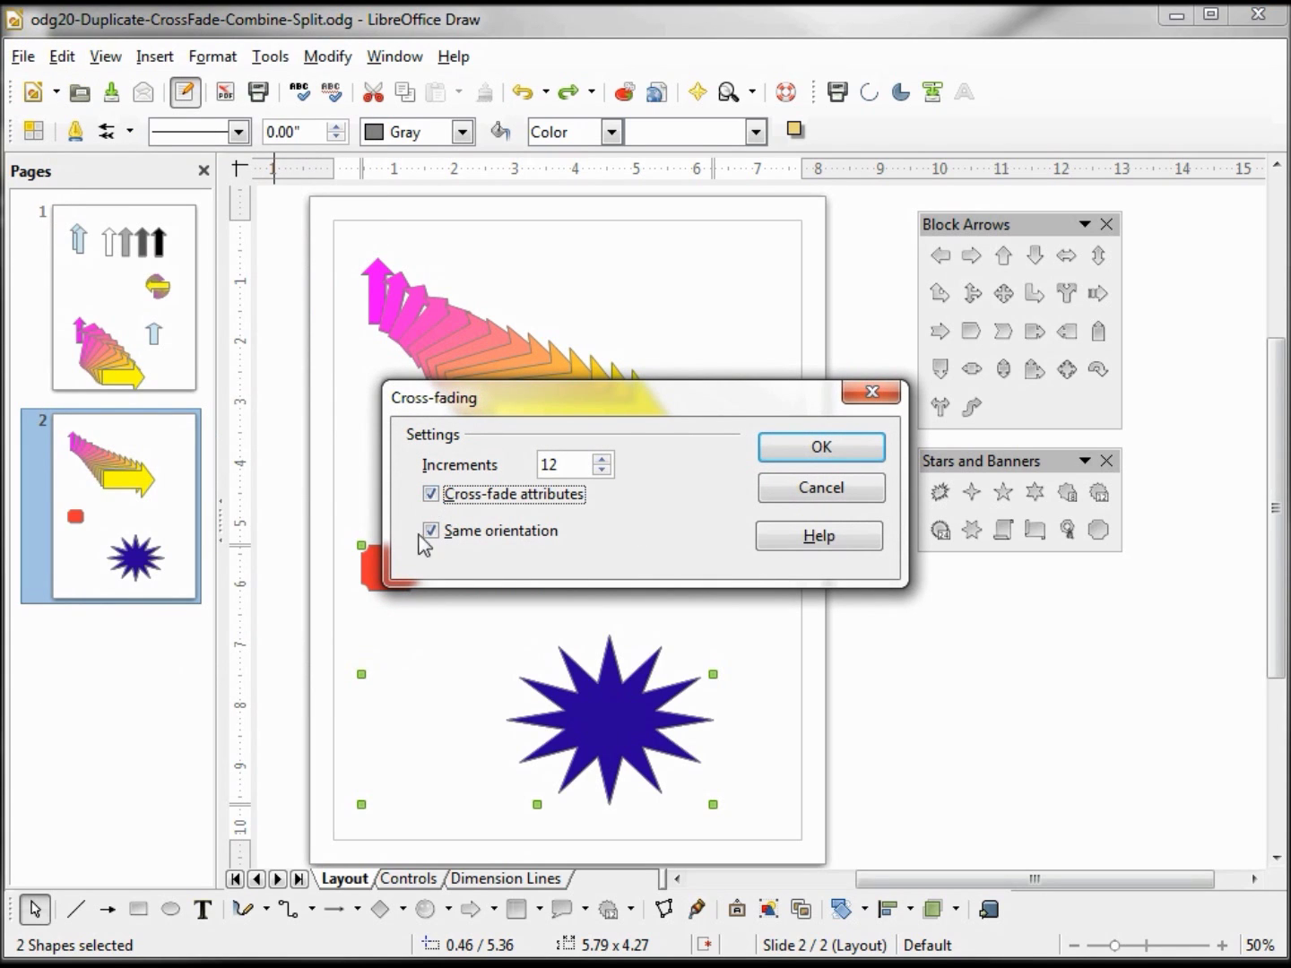
left_click(830, 442)
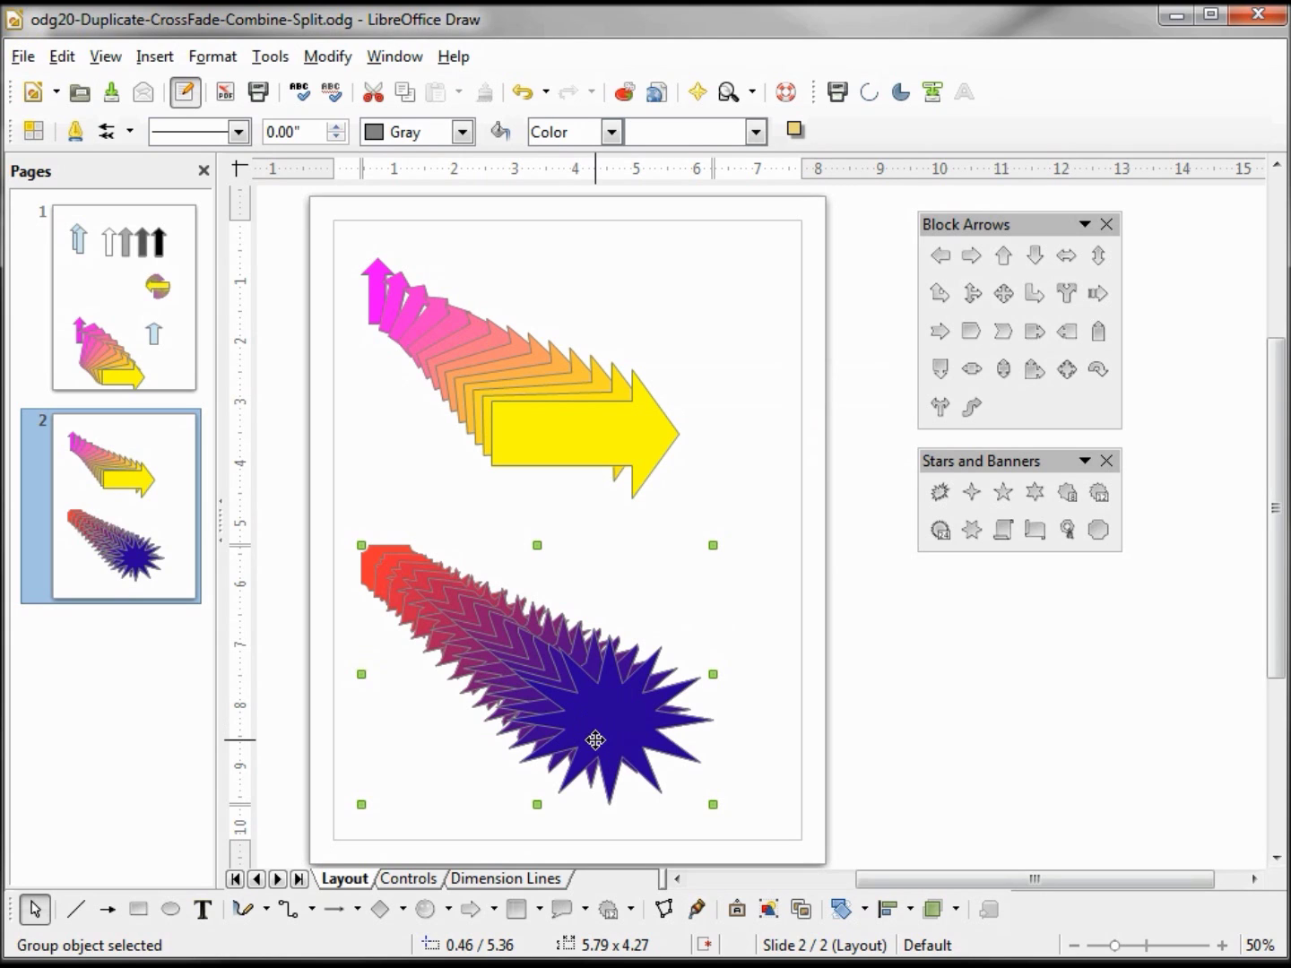
- Nudge the lower star cross-fade group and ungroup it into separate shapes
mouse_move(476, 659)
left_mouse_down()
mouse_move(513, 610)
mouse_move(479, 636)
left_mouse_up()
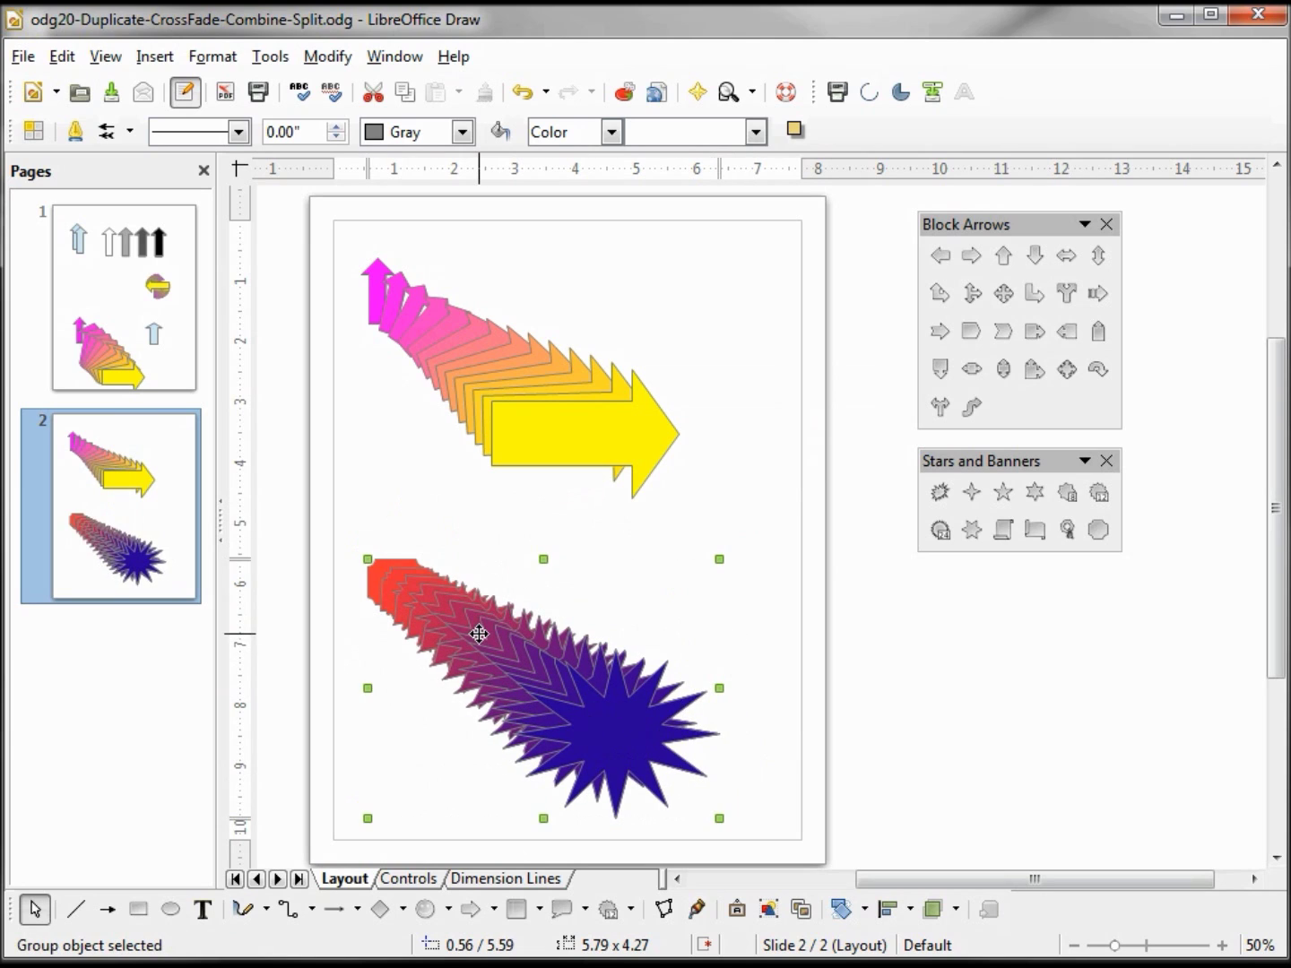
left_click(339, 57)
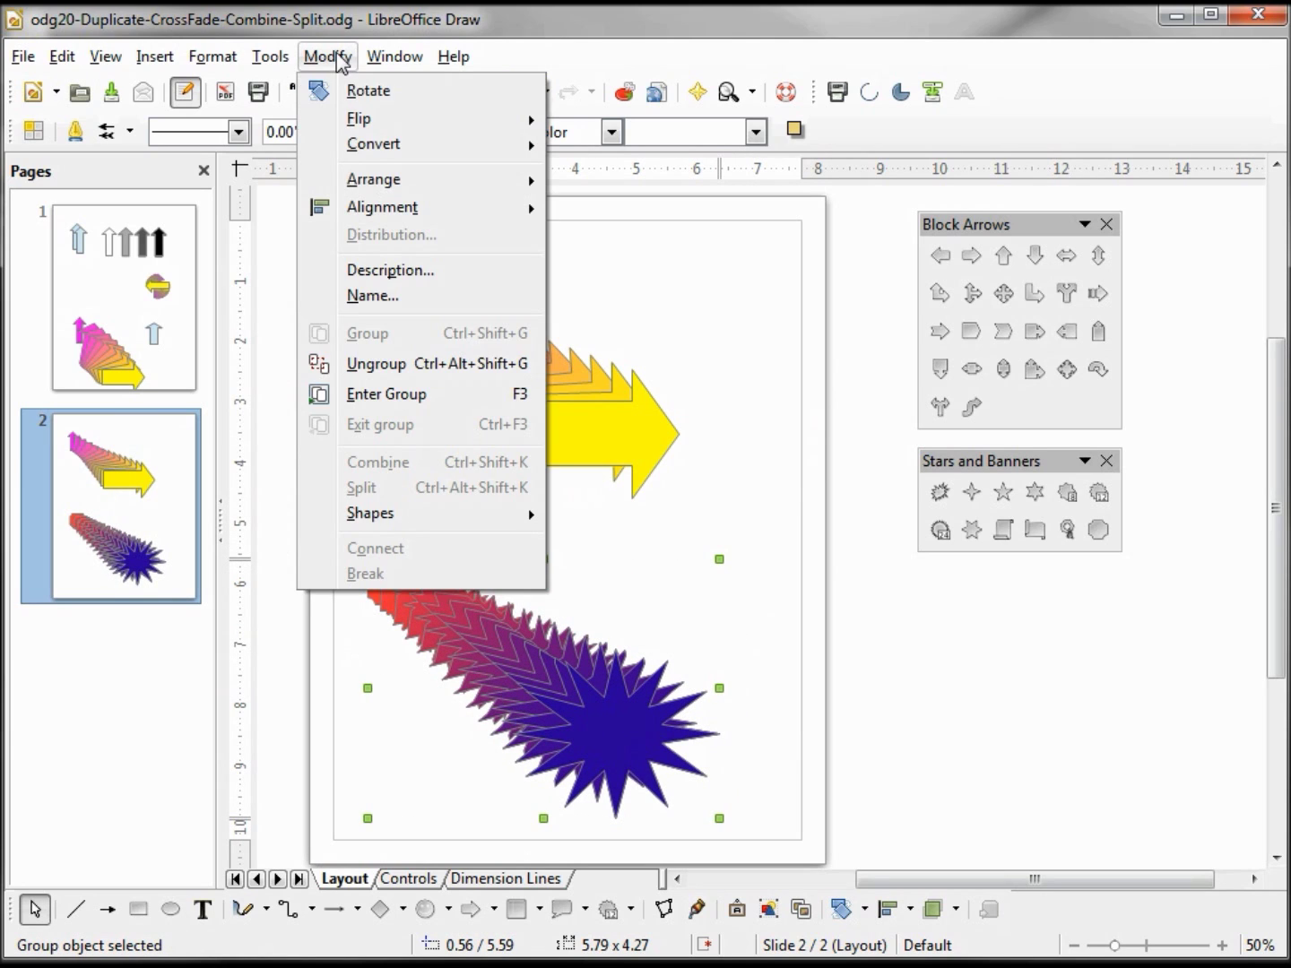
left_click(376, 363)
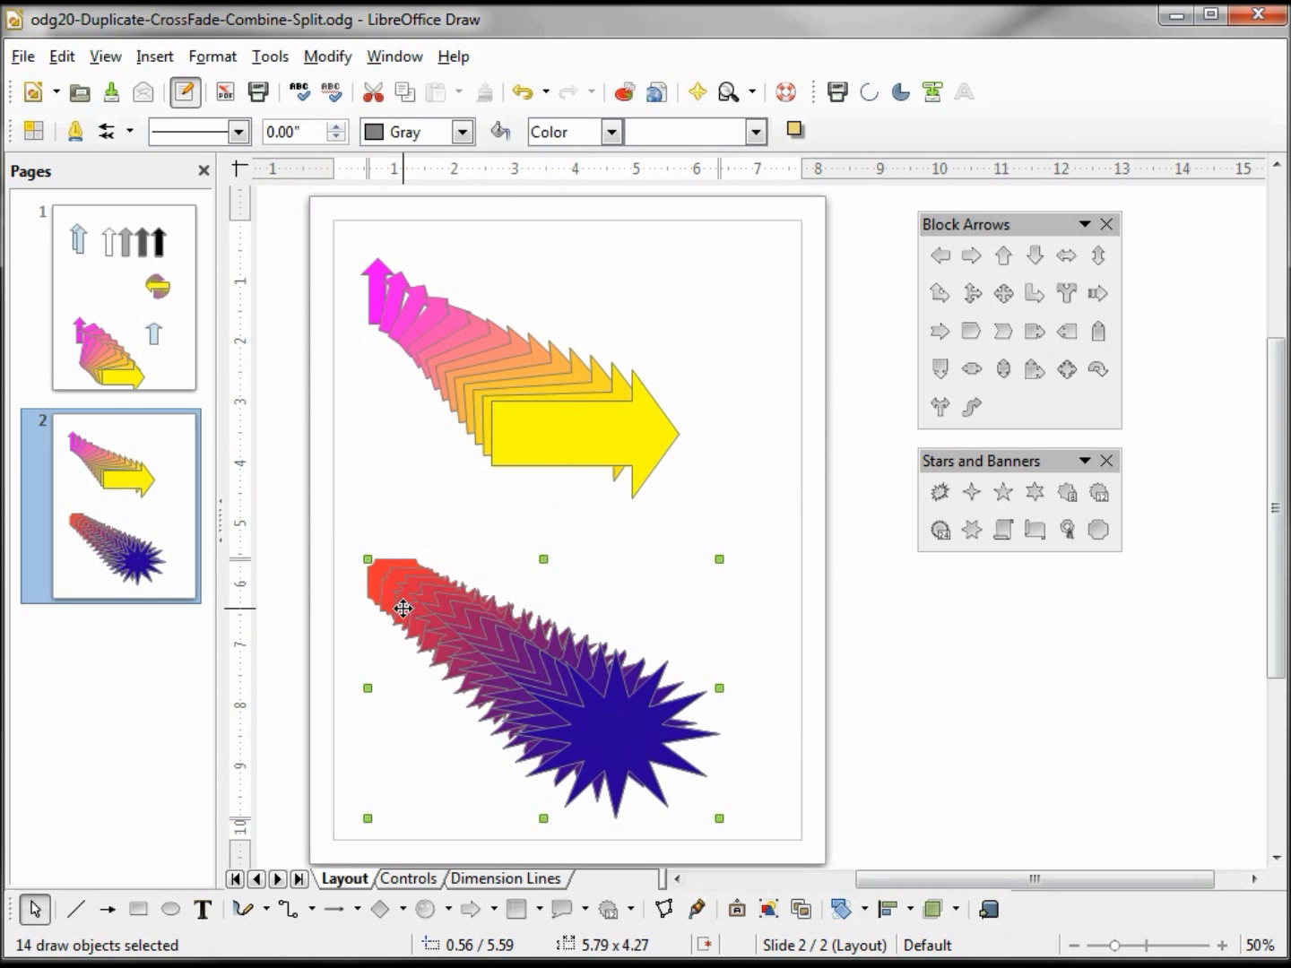
- Spread the purple star, red star, red octagon and large blue star apart on page 2
left_click(479, 657)
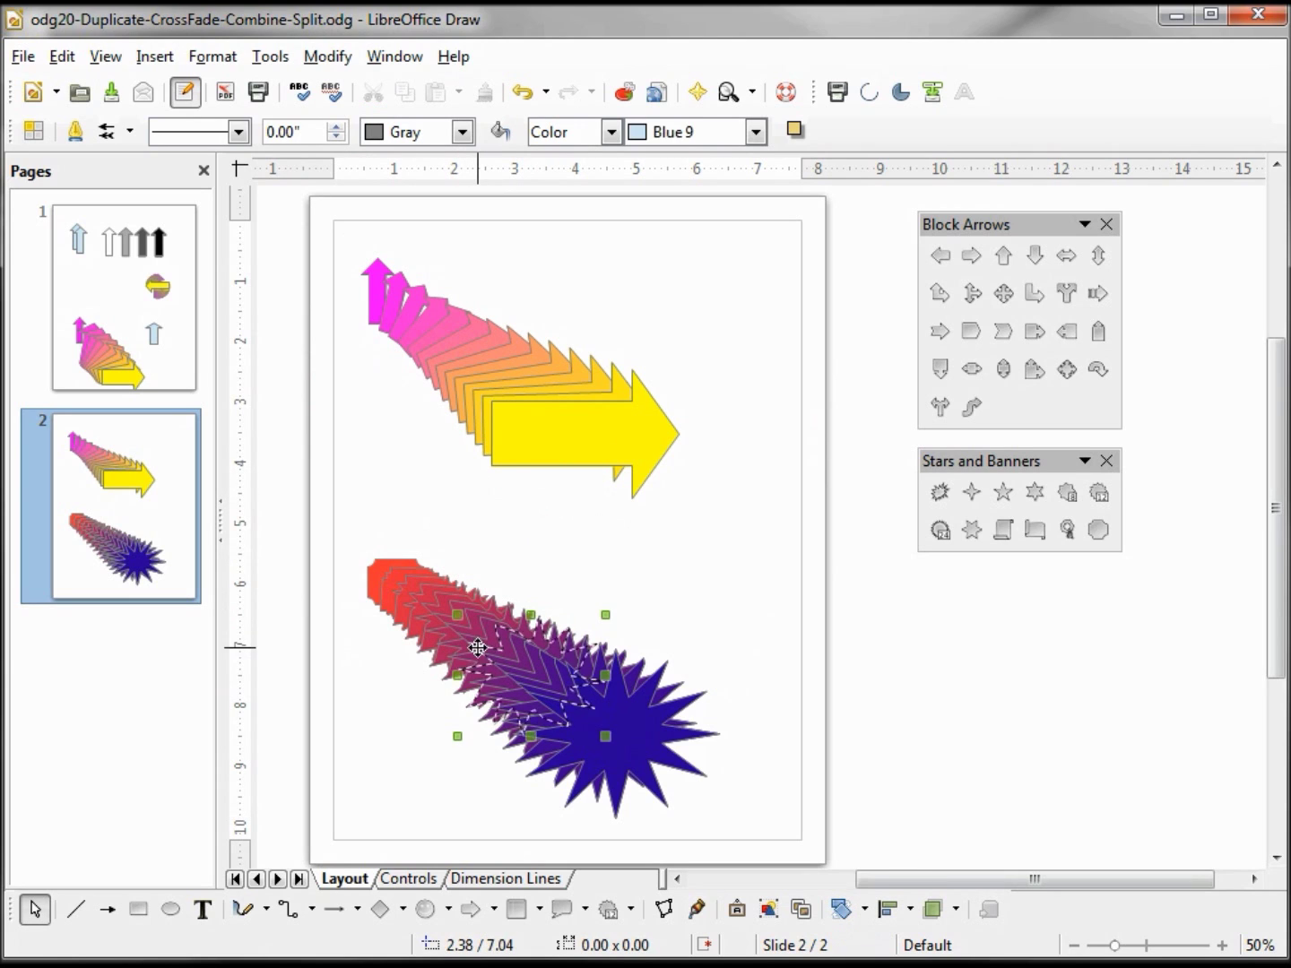
left_click_drag(479, 657, 674, 516)
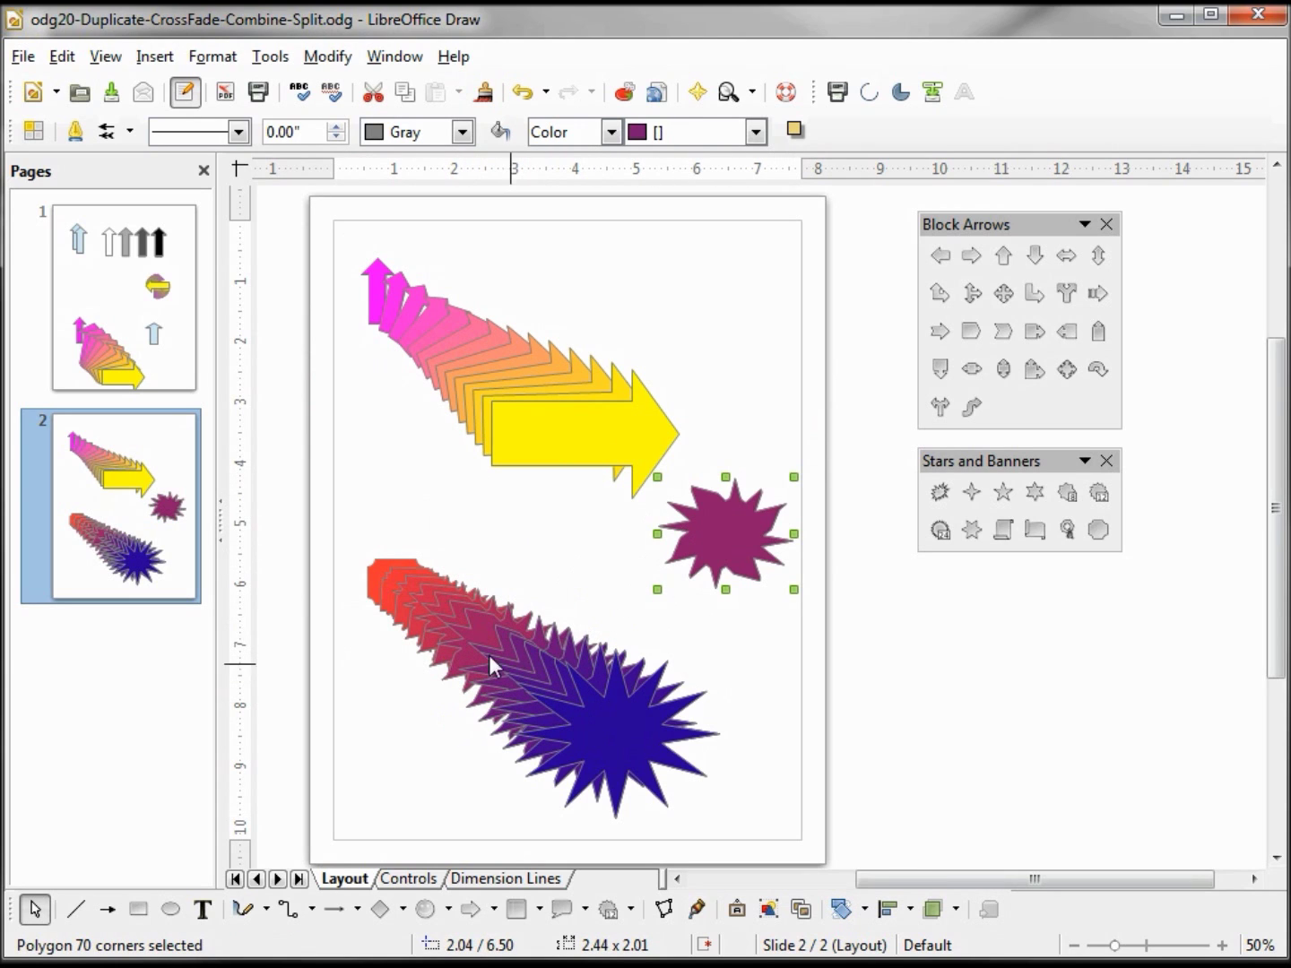
left_click_drag(419, 591, 540, 523)
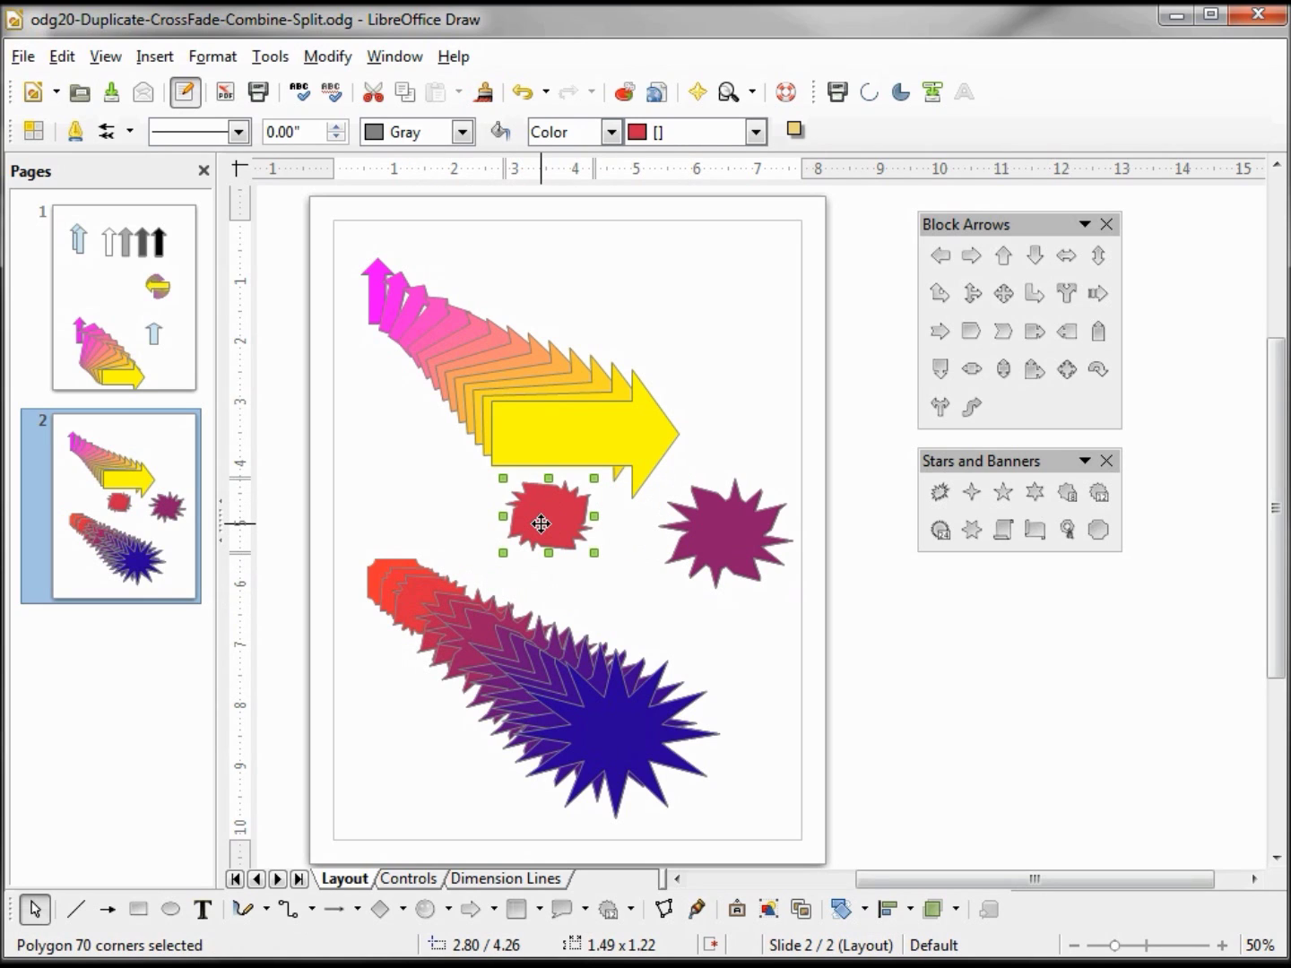
key("ctrl+z")
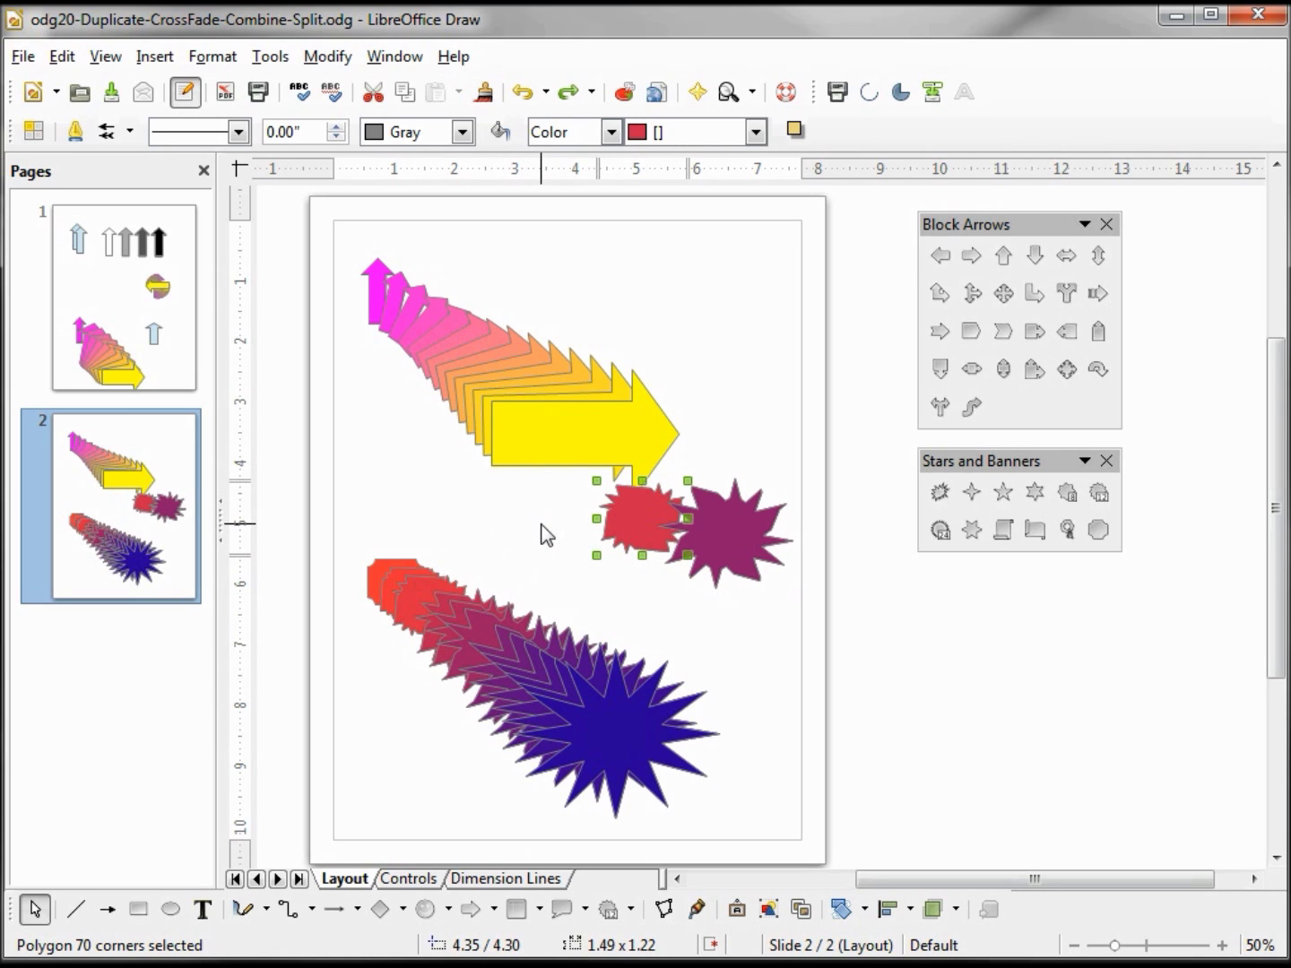
left_click_drag(625, 519, 533, 521)
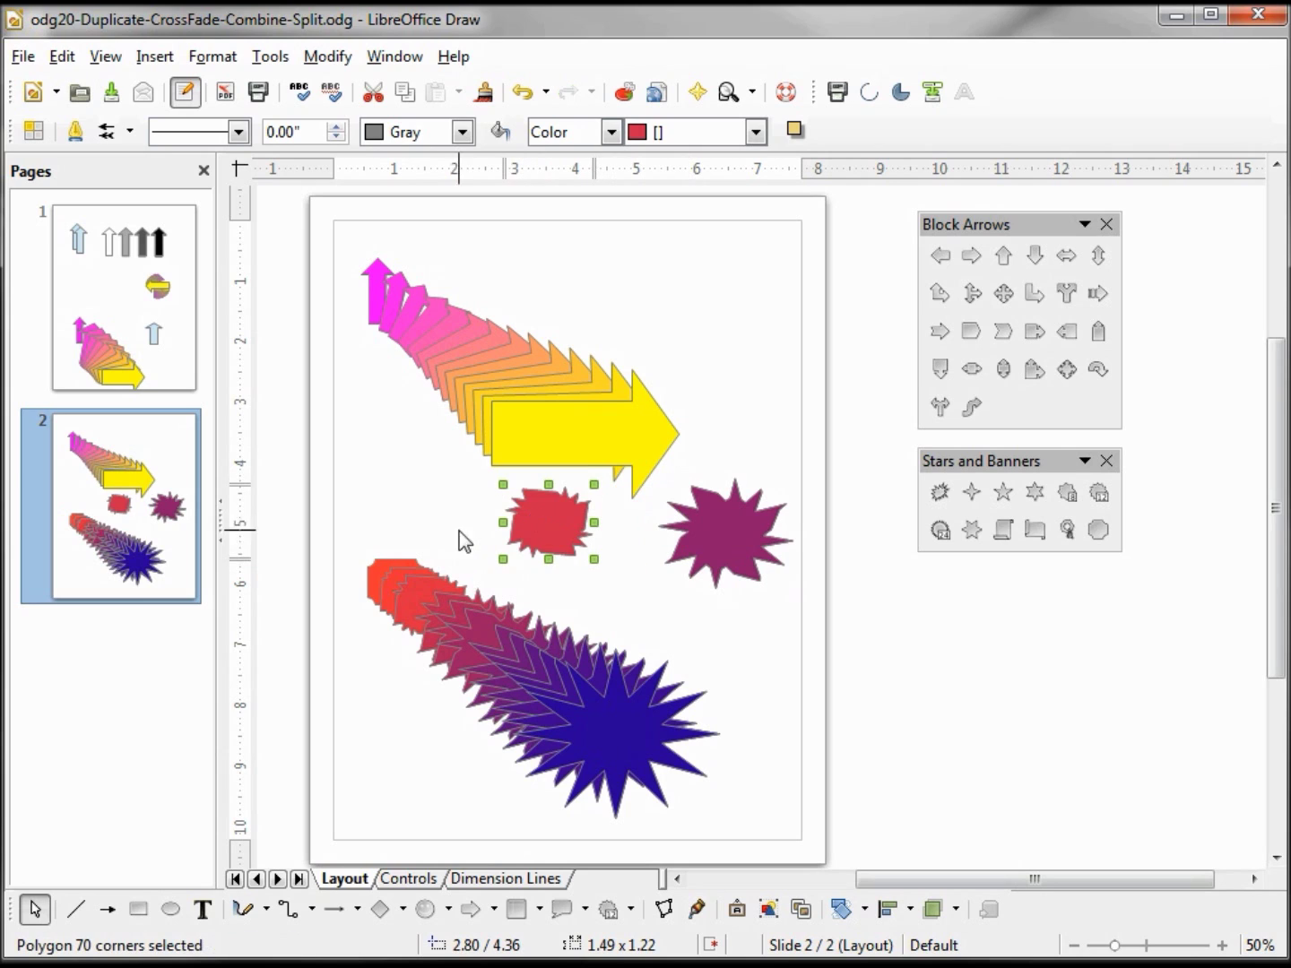
left_click(377, 568)
left_click_drag(377, 568, 400, 475)
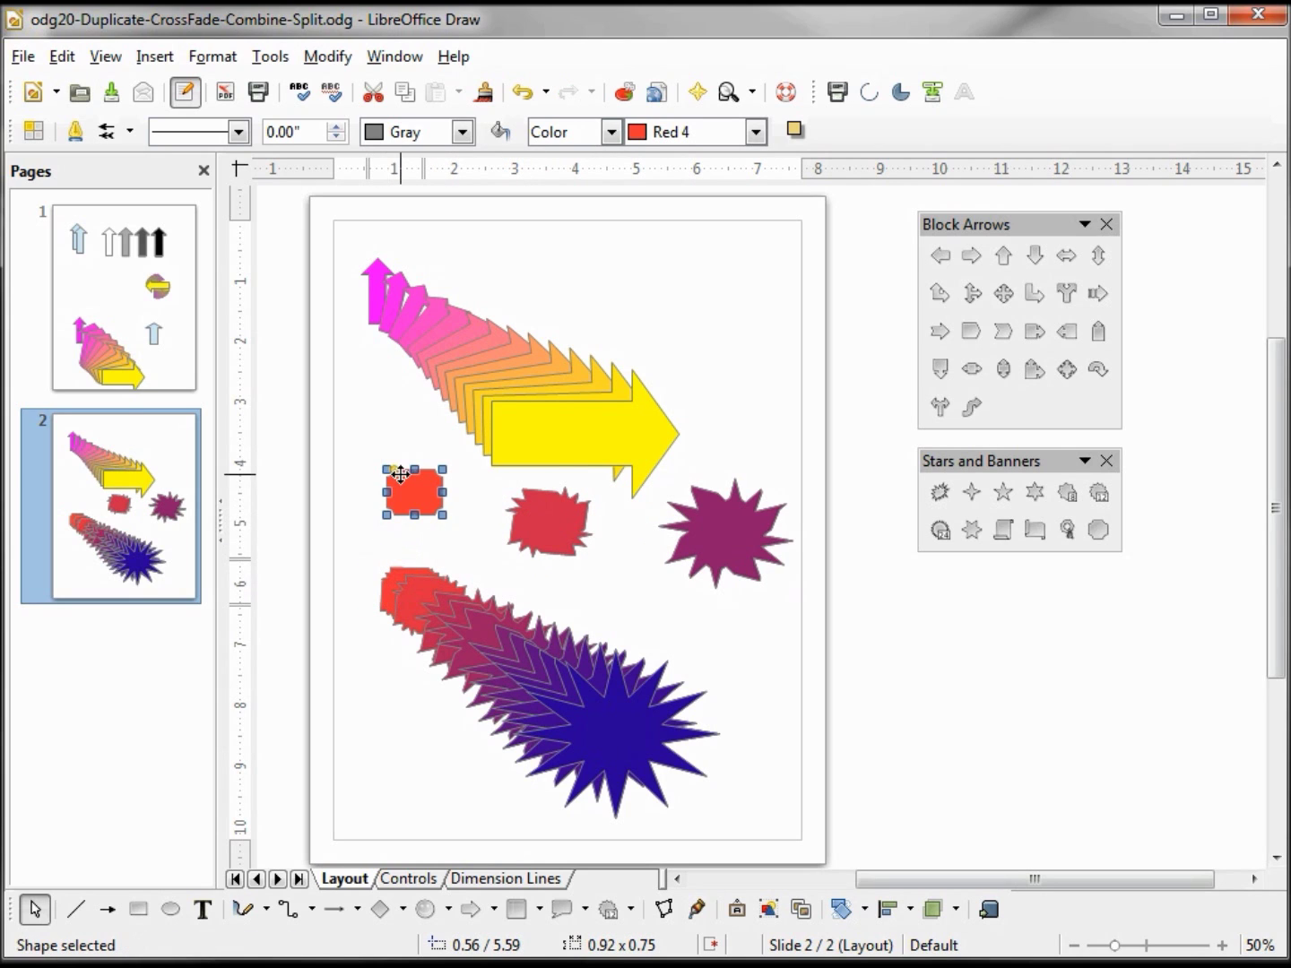
left_click_drag(601, 712, 713, 708)
double_click(699, 702)
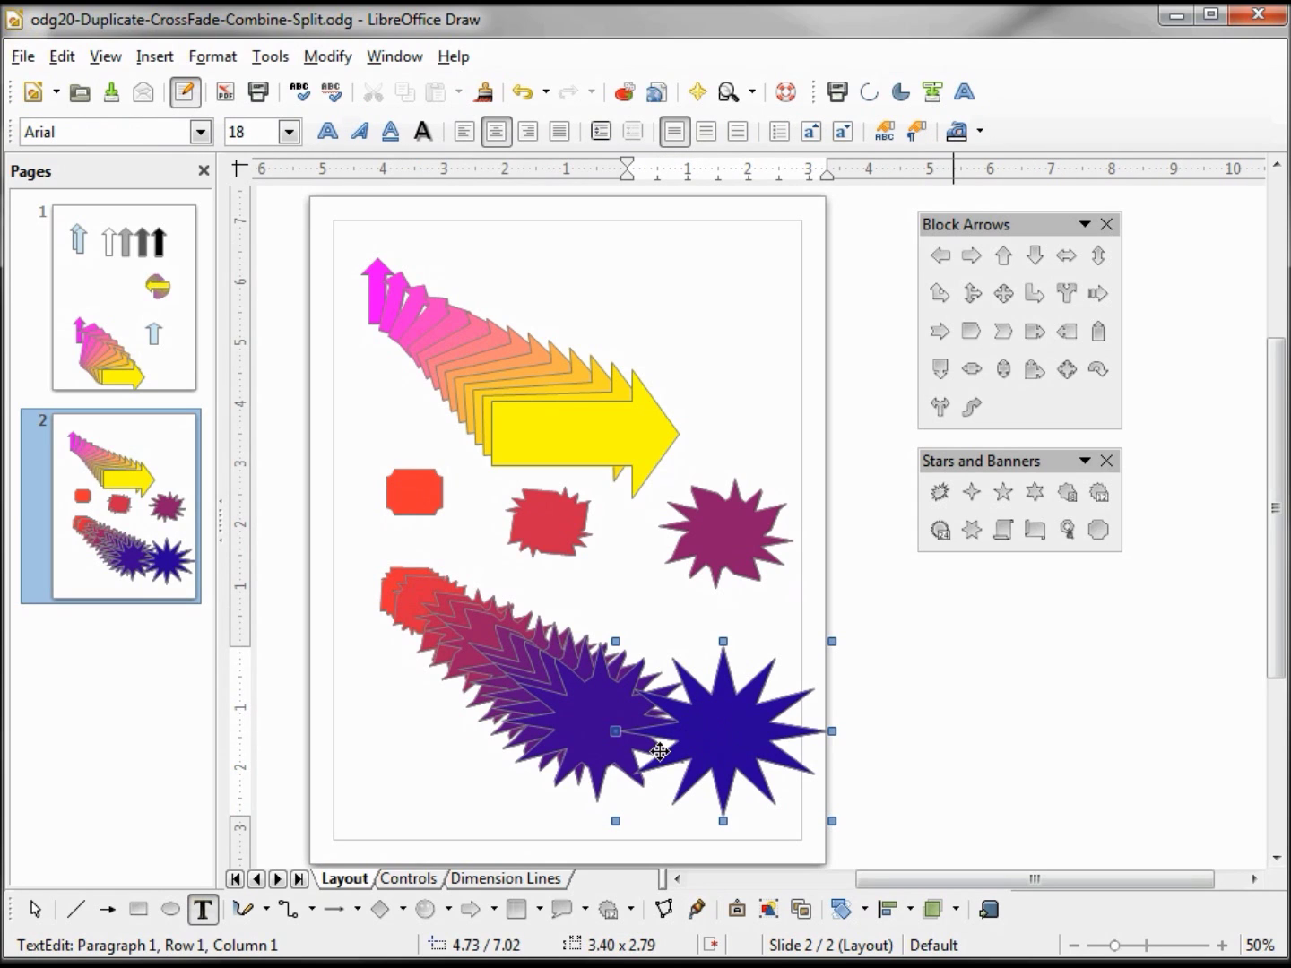
left_click(158, 58)
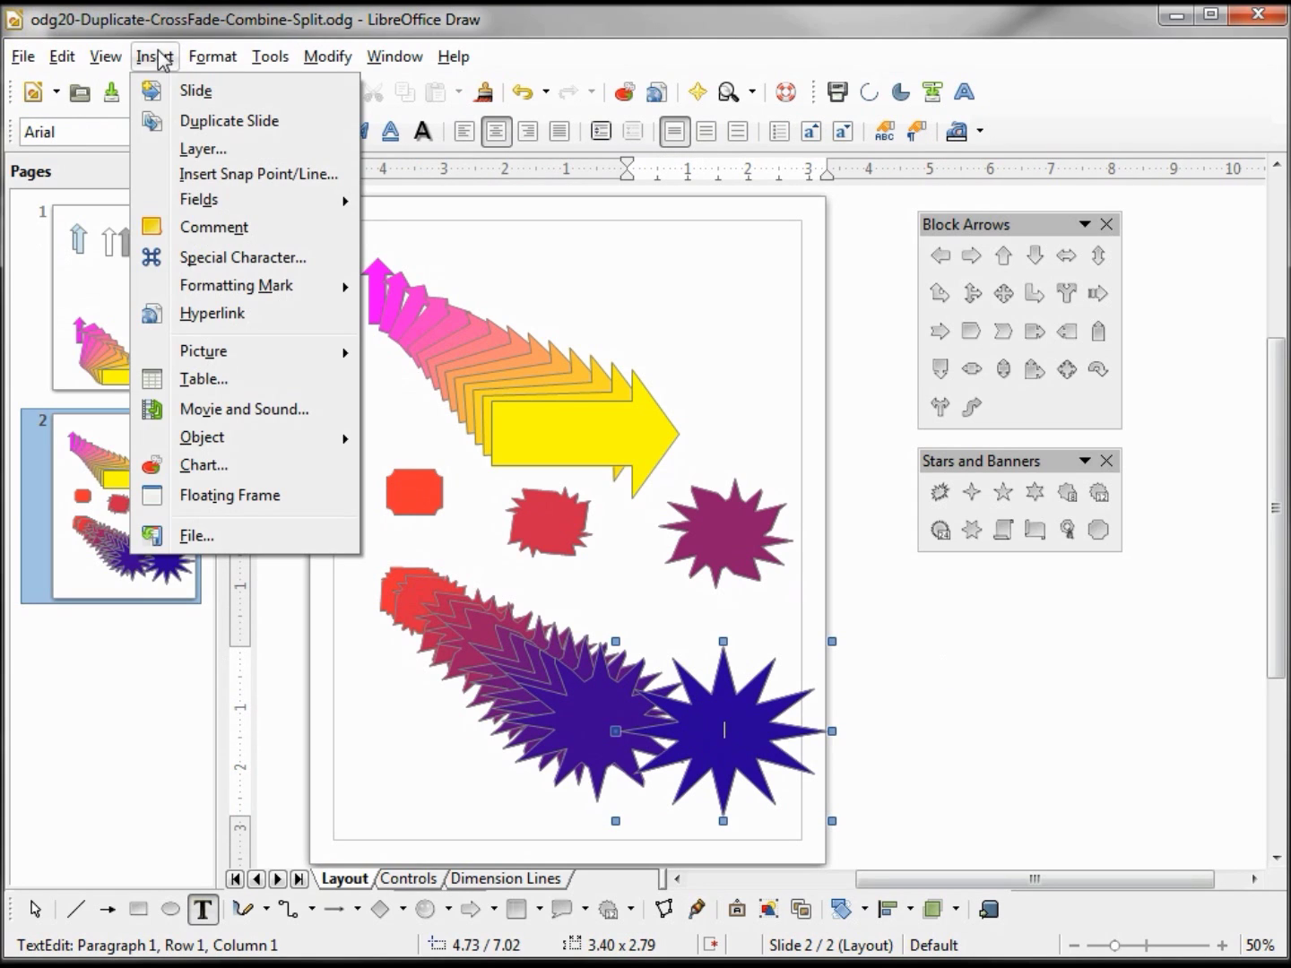
- Add a third page and draw a light-blue up arrow on it
left_click(183, 90)
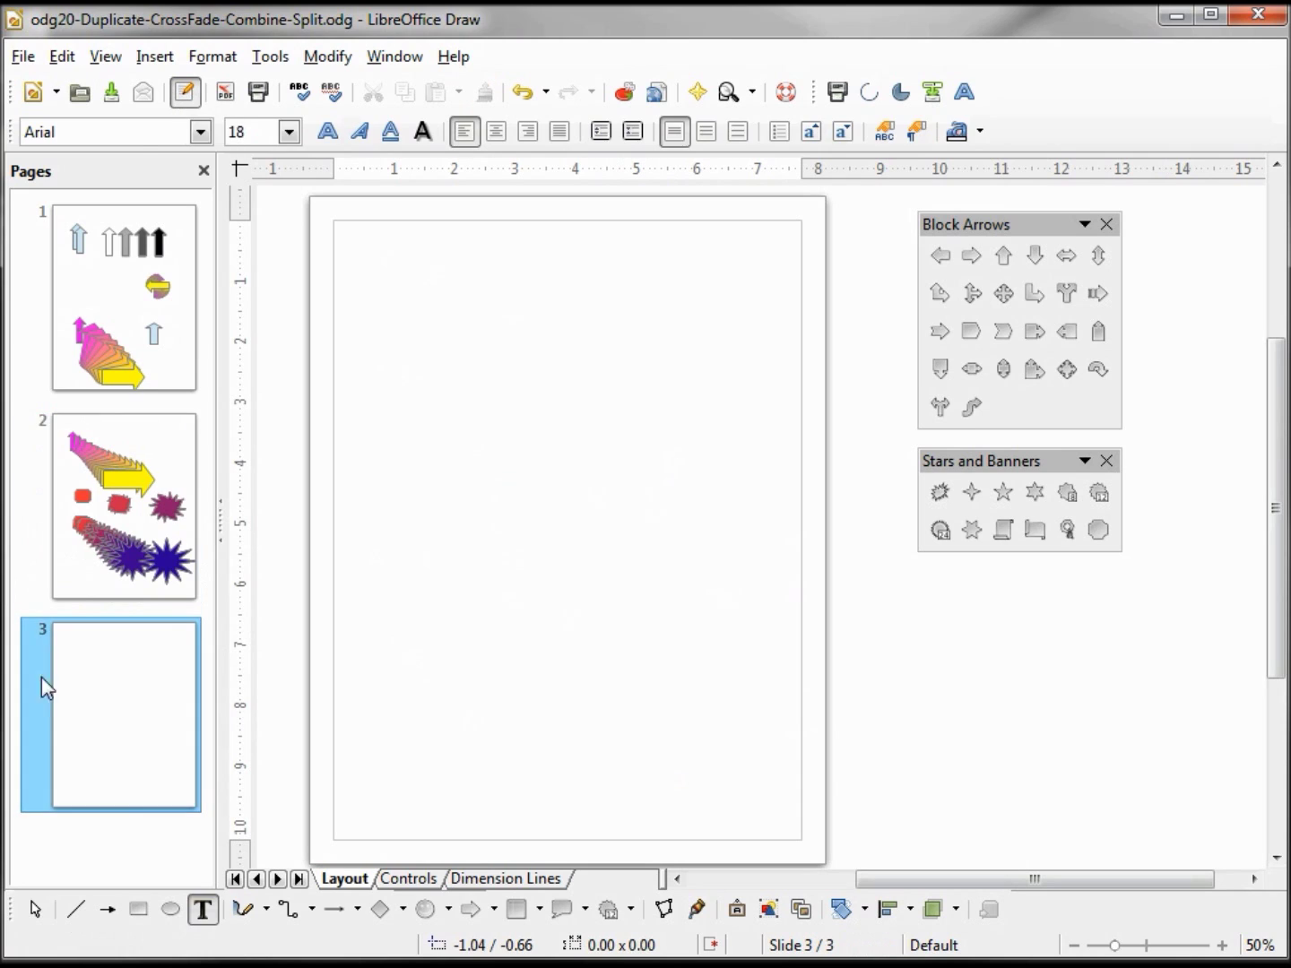
left_click(1004, 258)
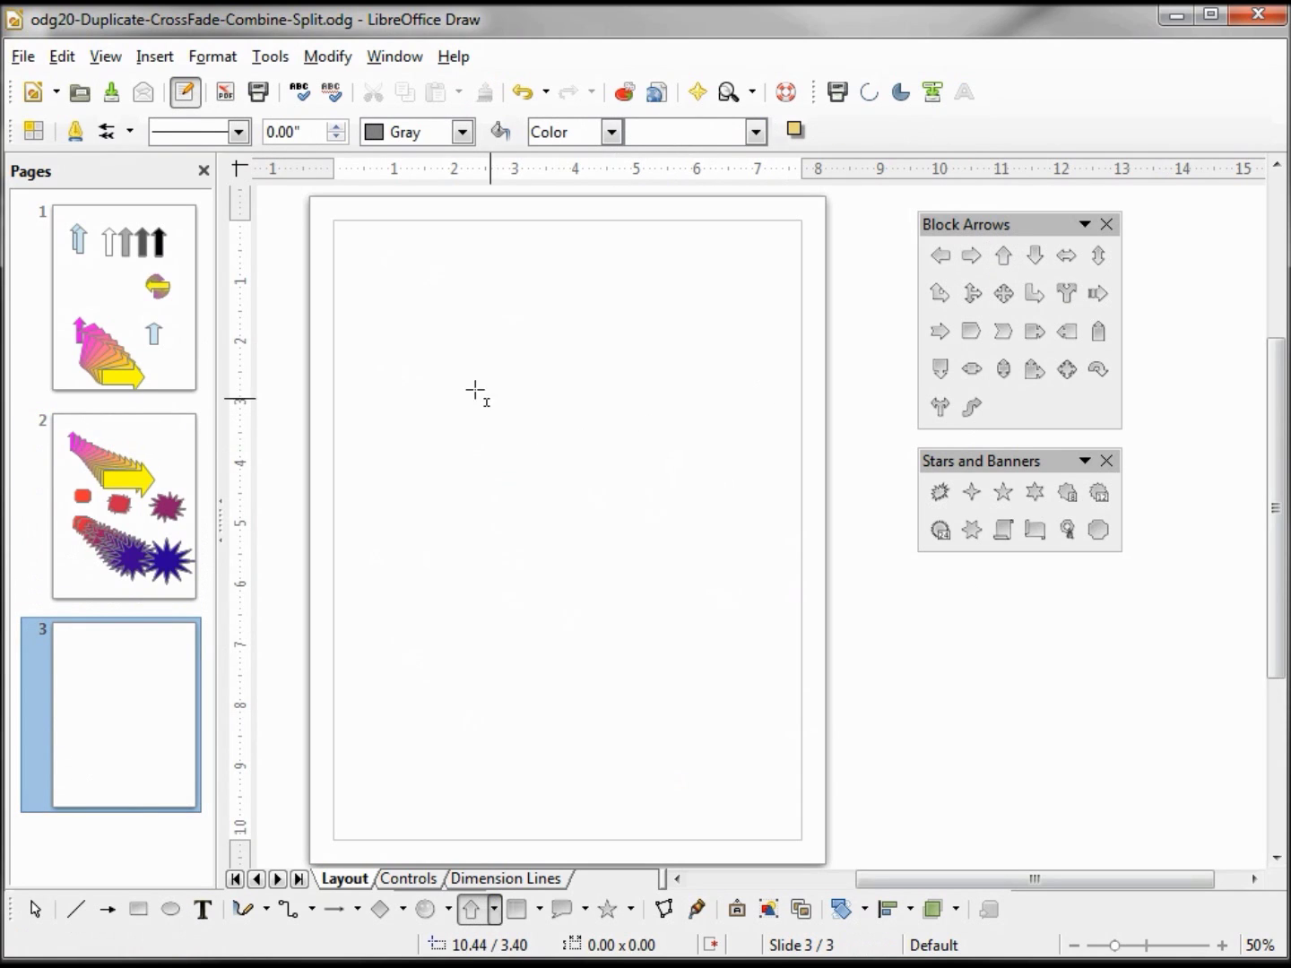
left_click_drag(454, 377, 595, 606)
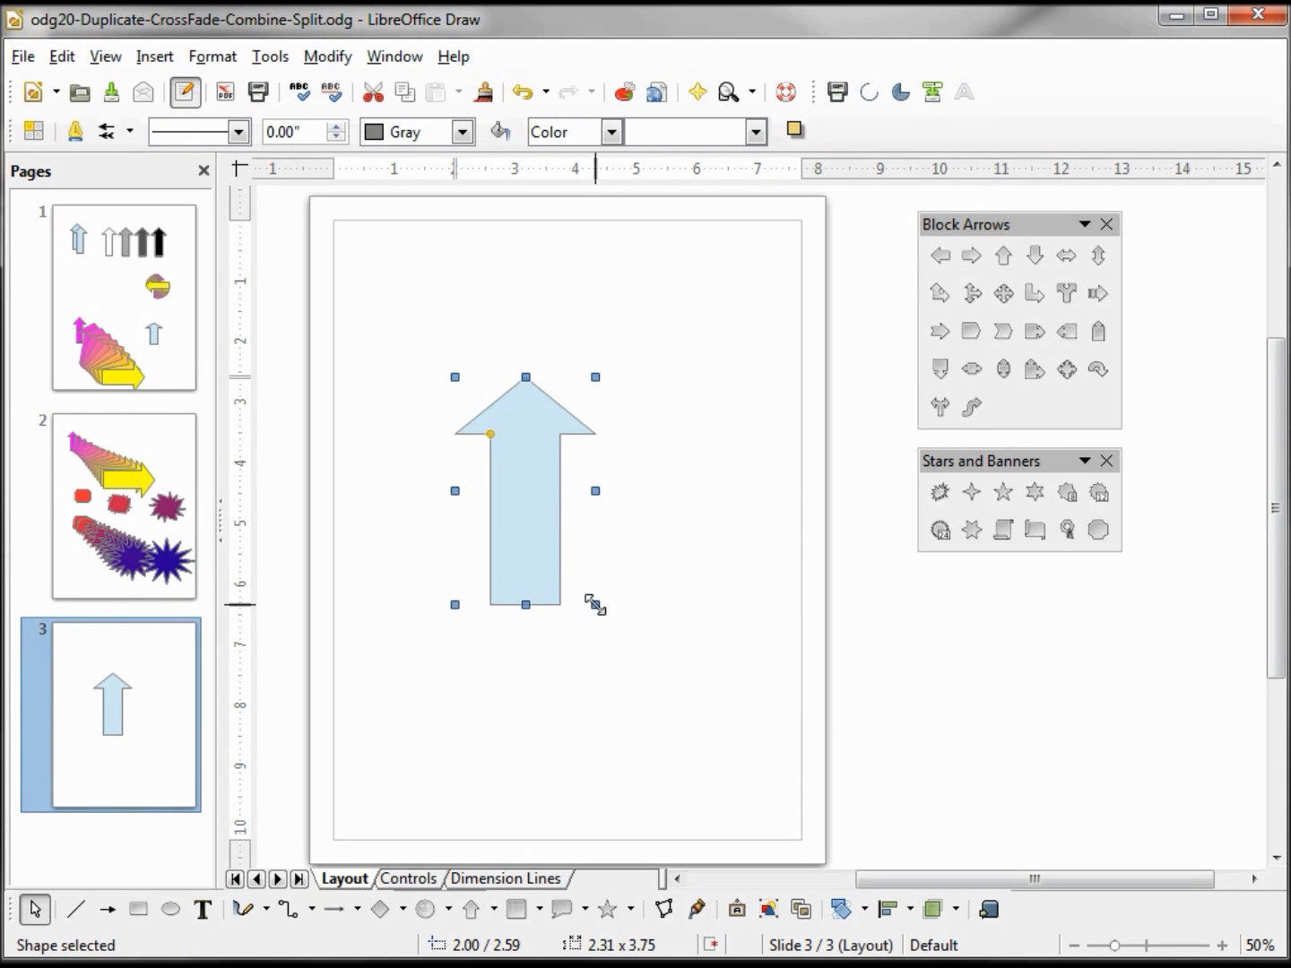
- Draw a five-point star over the arrow's shaft and select both shapes
left_click(1004, 492)
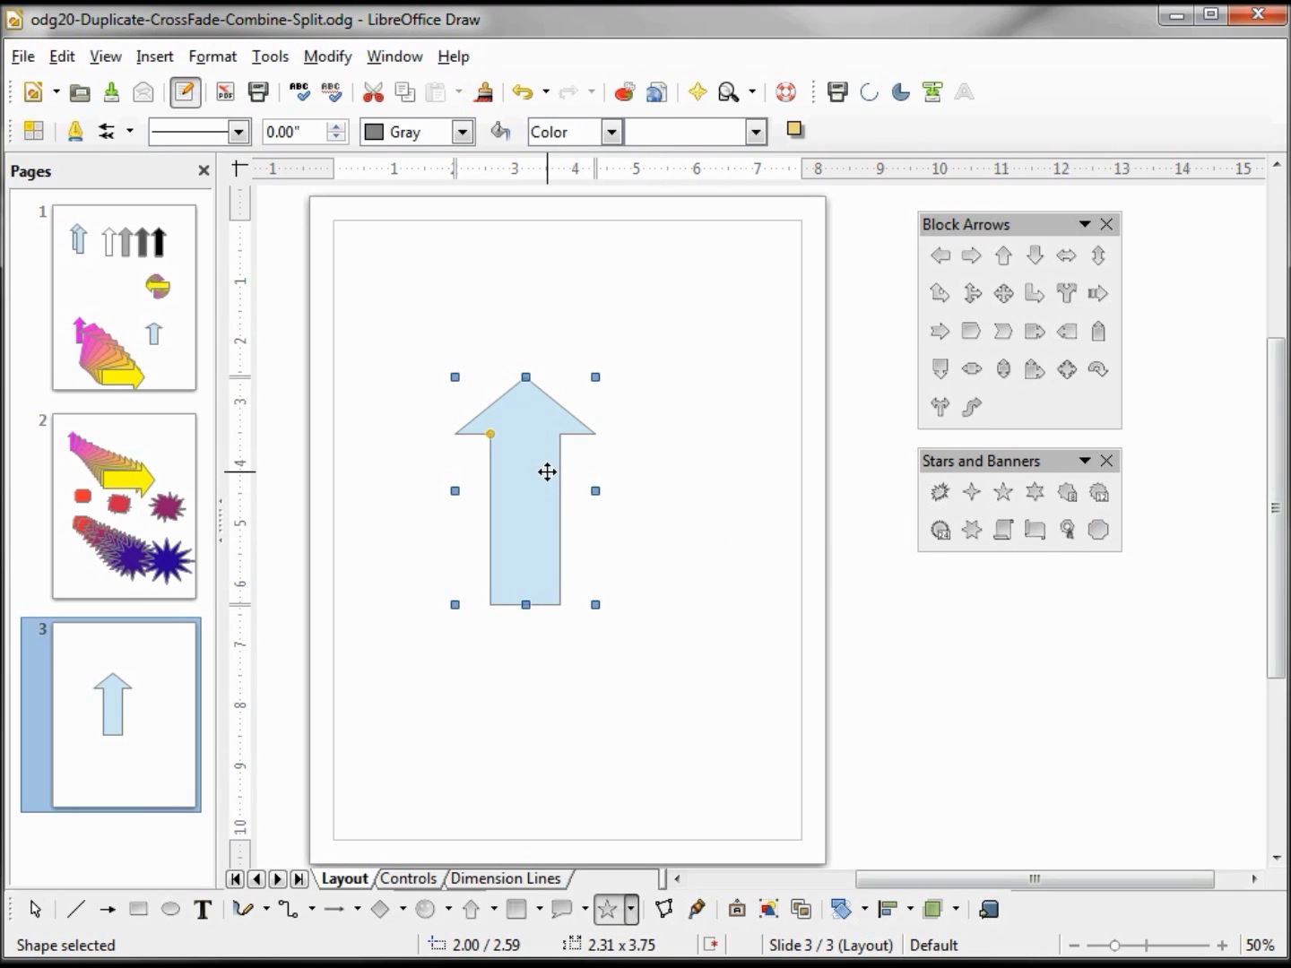
left_click(1003, 492)
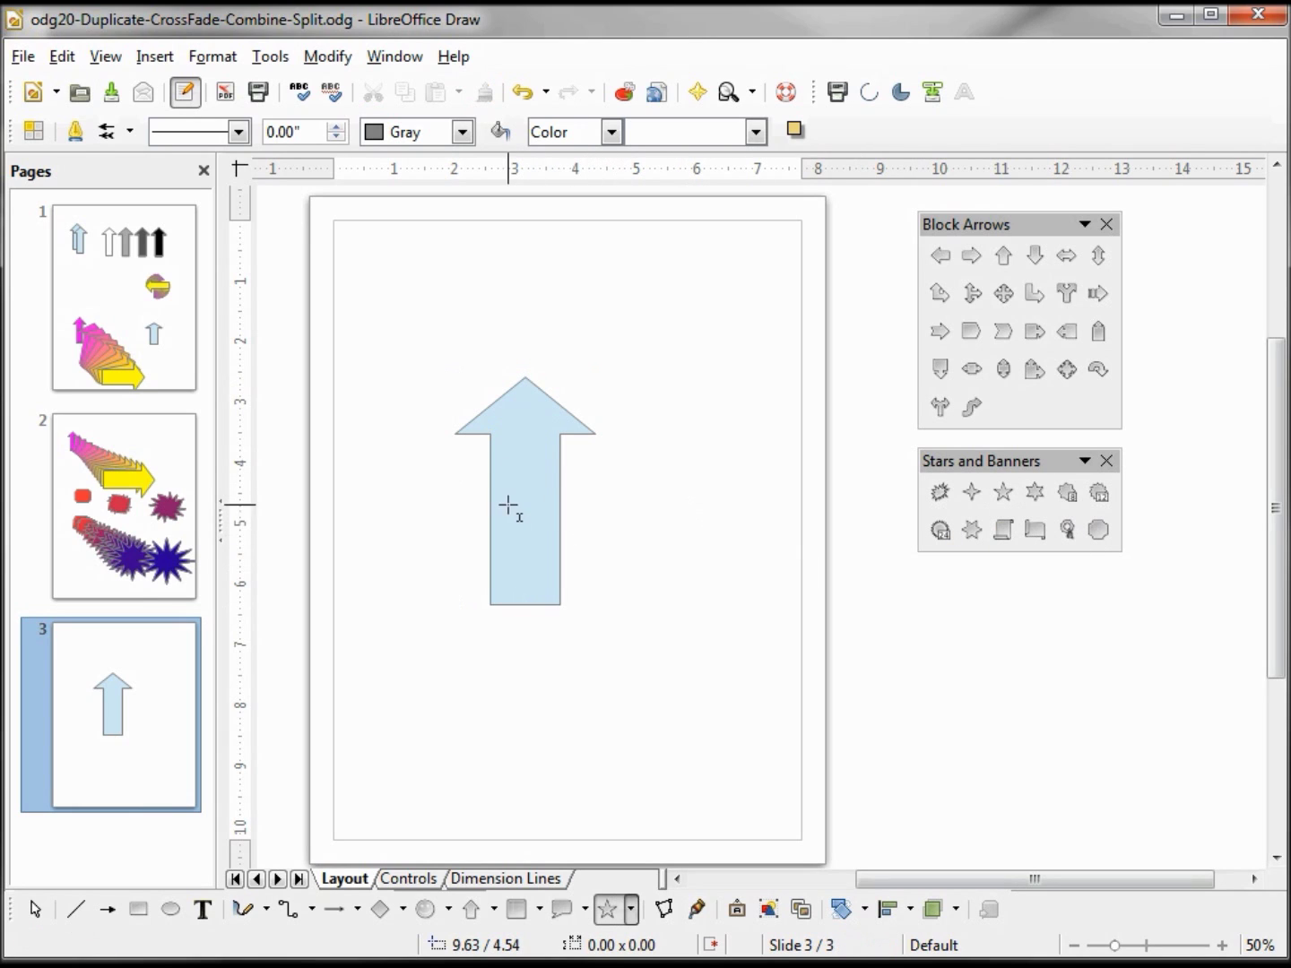
left_click_drag(512, 477, 665, 597)
left_click_drag(602, 553, 582, 524)
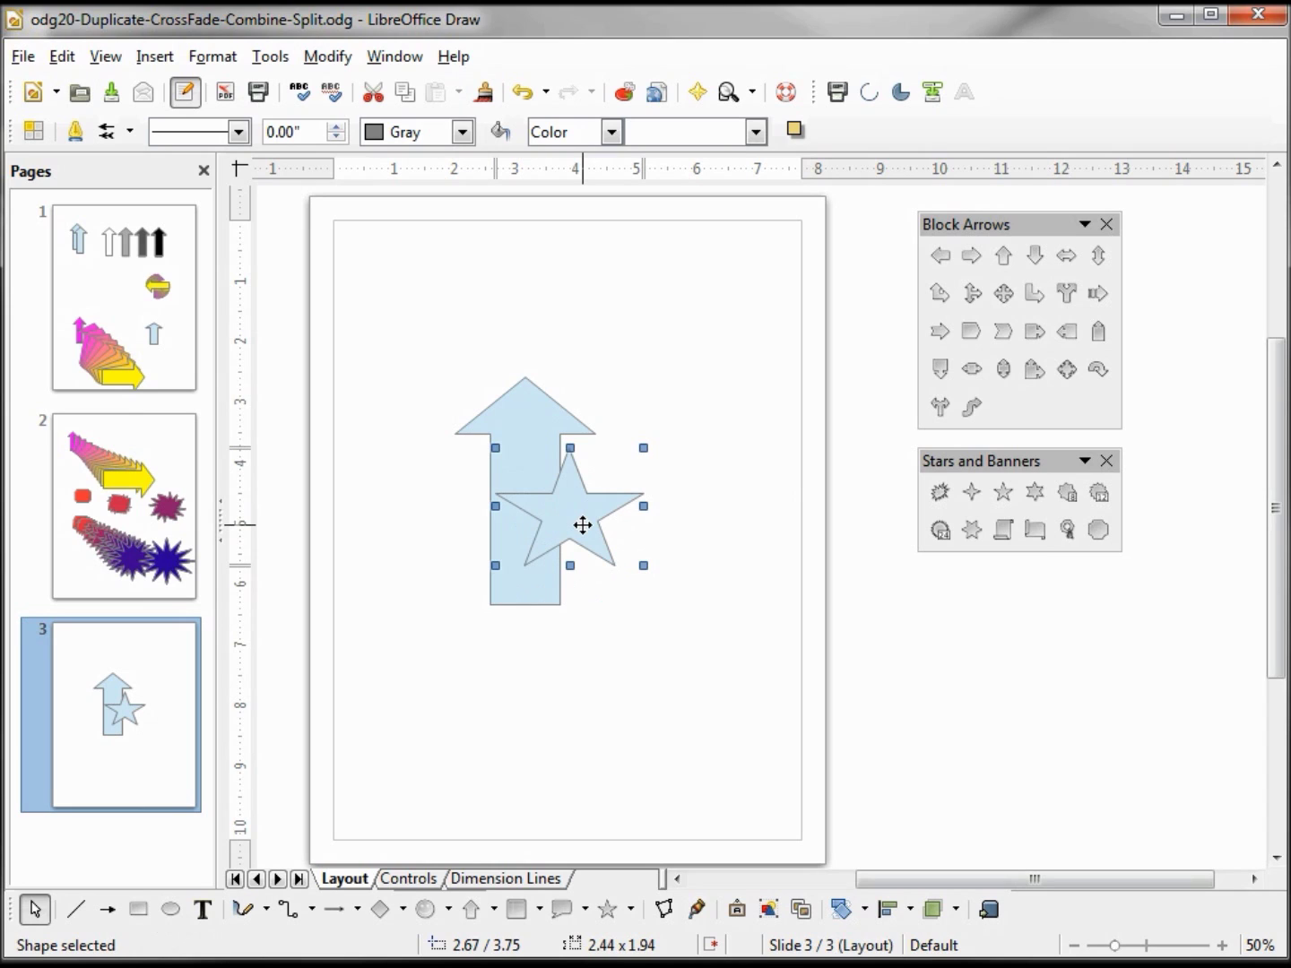
left_click(596, 640)
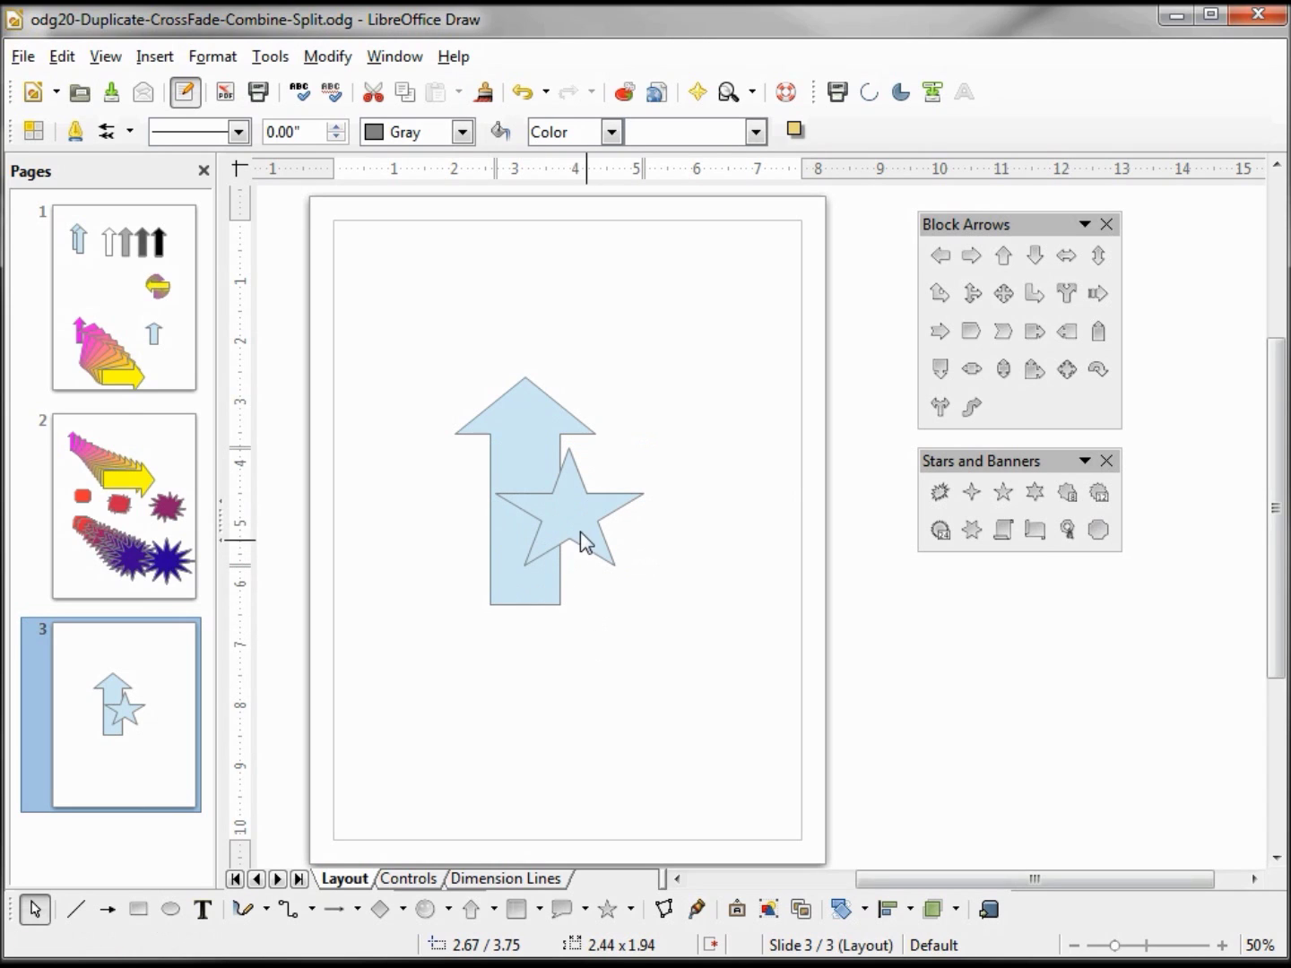
left_click_drag(412, 307, 708, 720)
- Combine the selected arrow and star into one shape with Modify > Combine and nudge it slightly
left_click(327, 56)
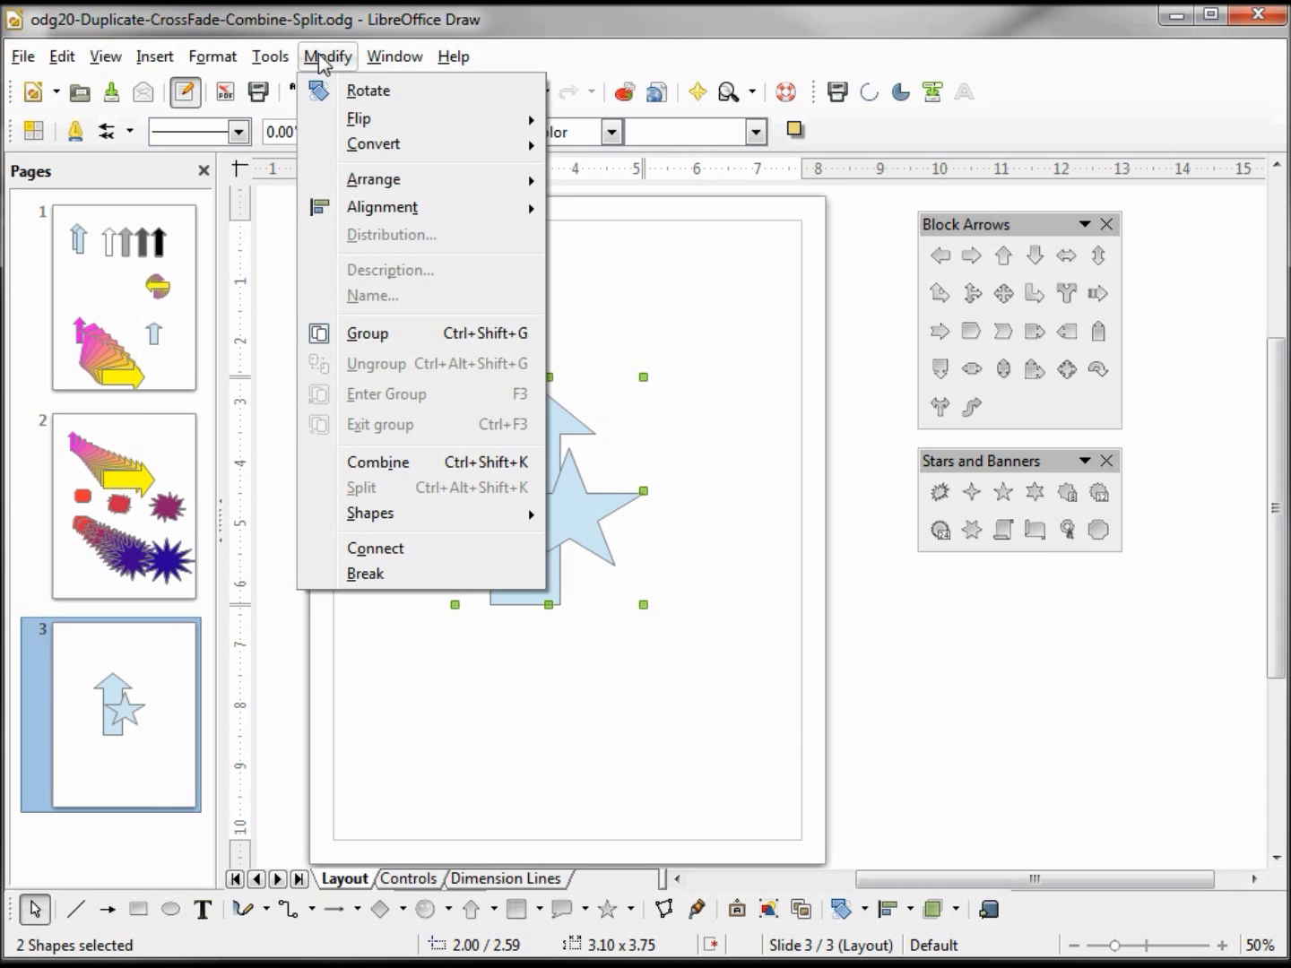
left_click(436, 464)
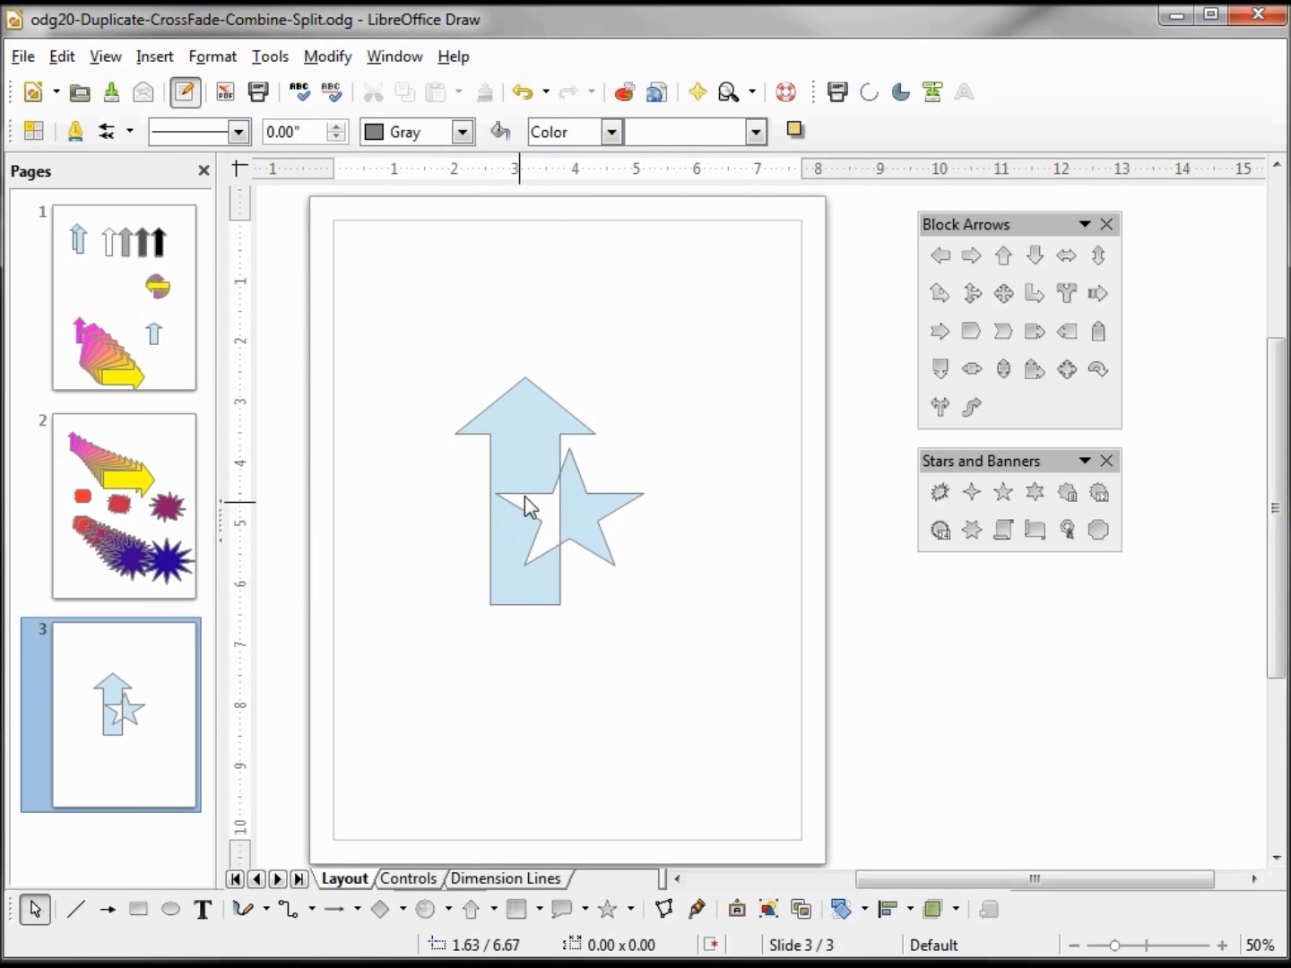
mouse_move(530, 452)
left_mouse_down()
mouse_move(528, 404)
mouse_move(521, 447)
left_mouse_up()
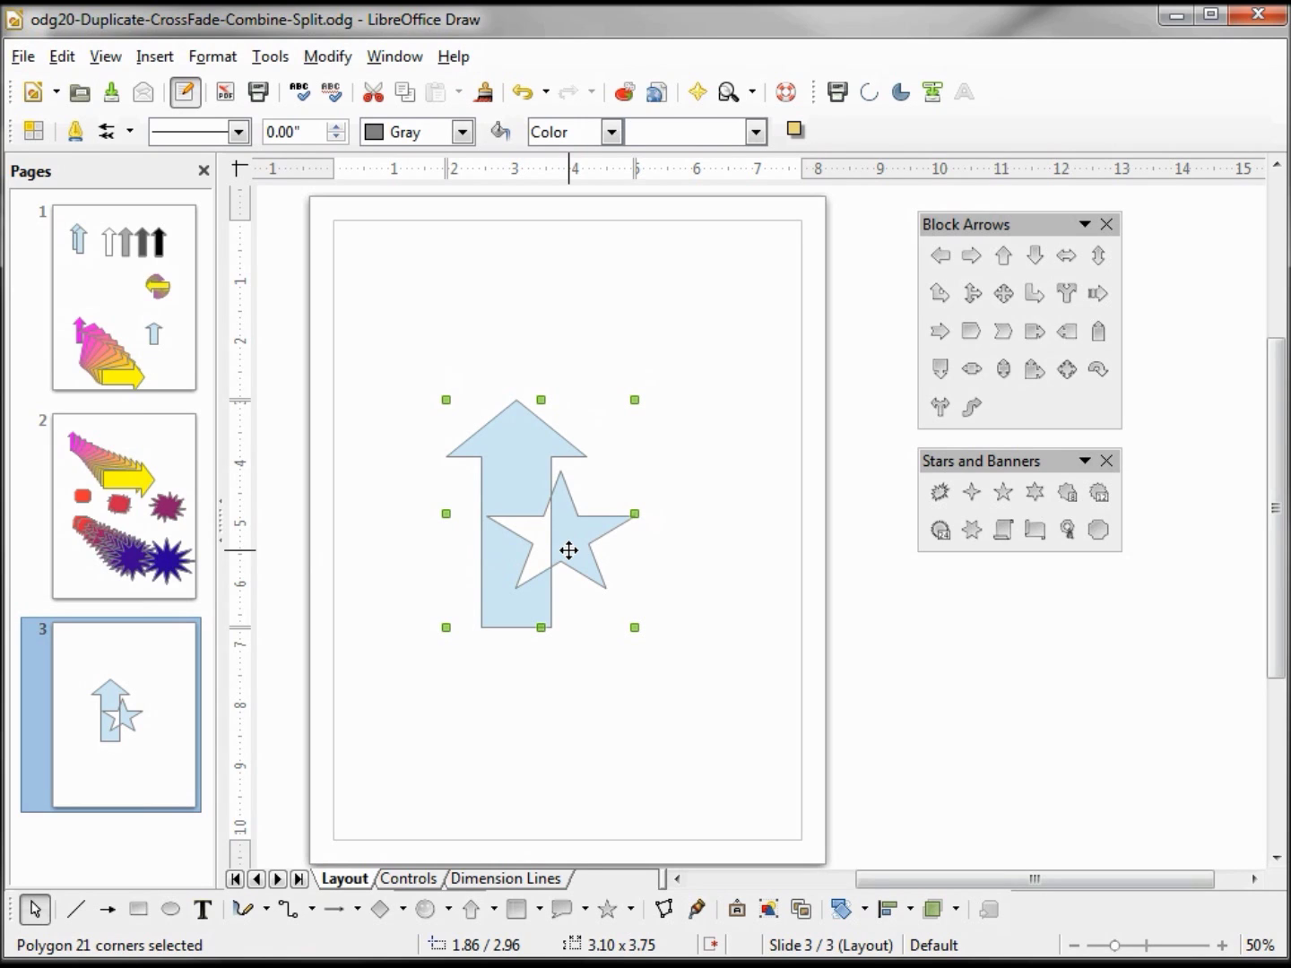
left_click_drag(403, 909, 1038, 754)
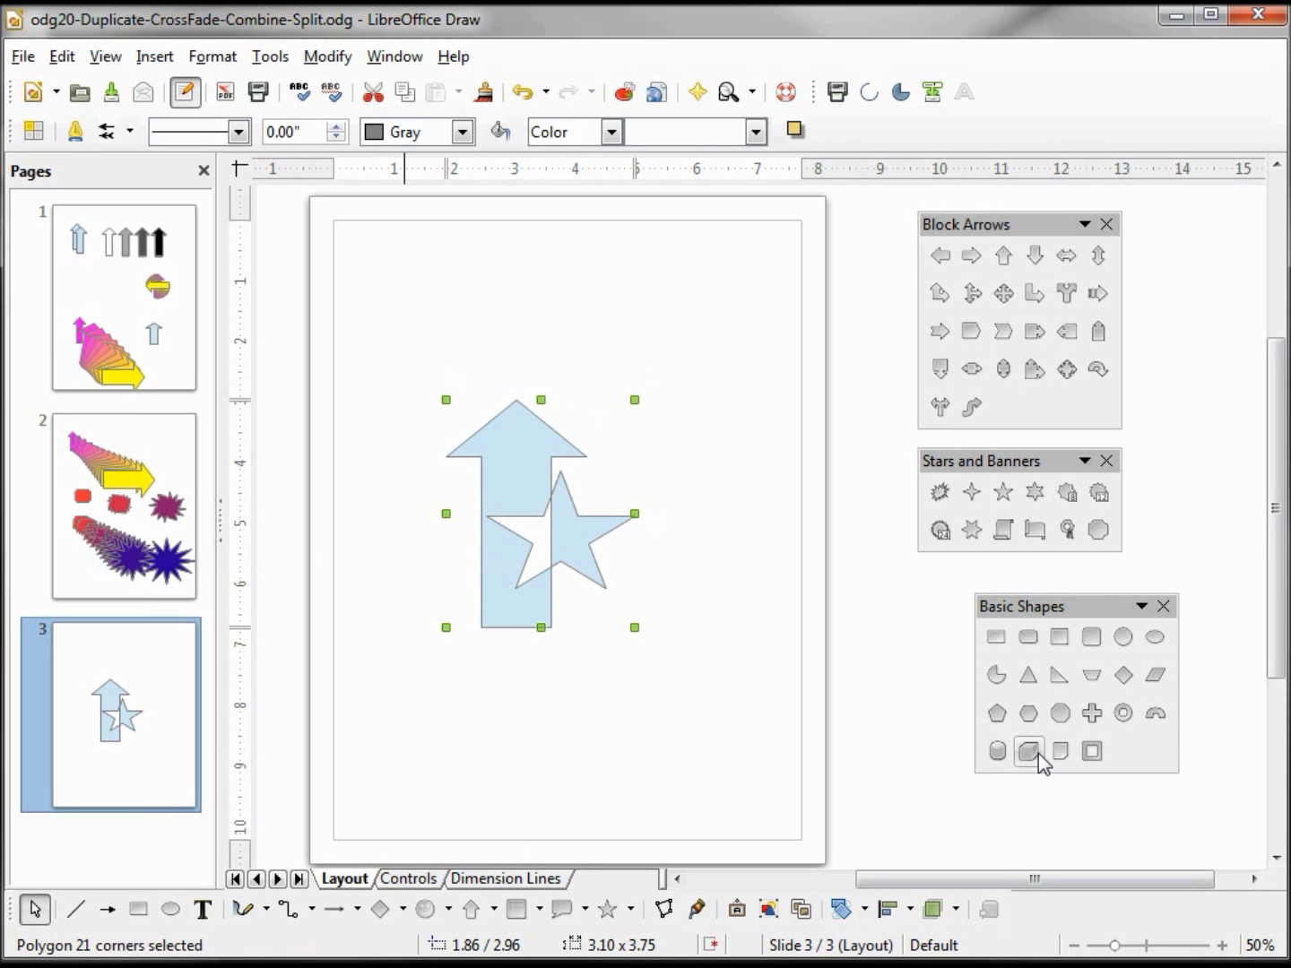
left_click(1124, 714)
- Draw a ring over the arrow's base, select it with the arrow-star shape, and combine them
left_click_drag(379, 524, 489, 715)
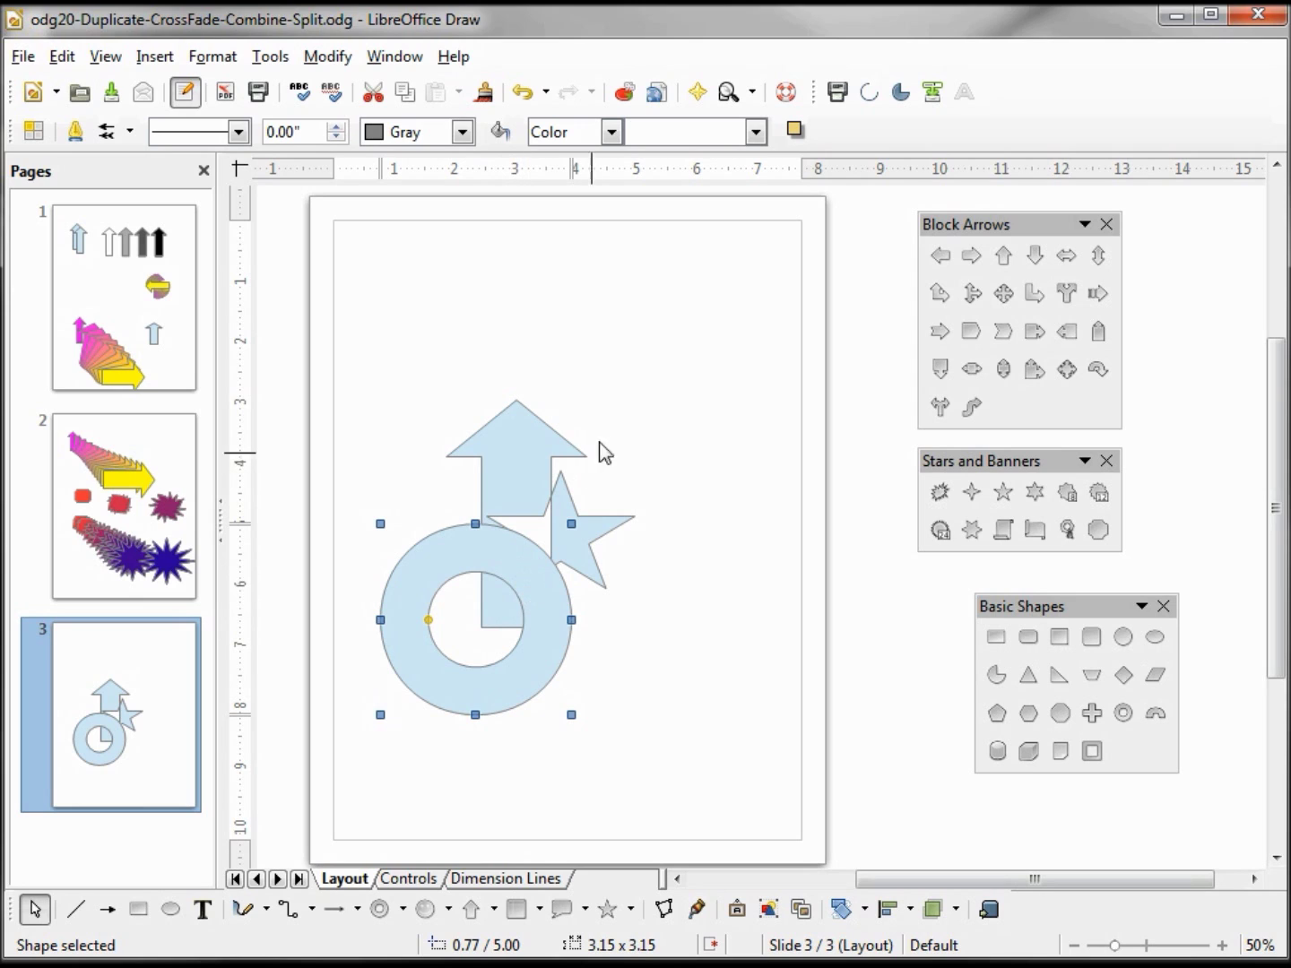
mouse_move(668, 347)
left_mouse_down()
mouse_move(663, 634)
mouse_move(408, 743)
mouse_move(319, 723)
mouse_move(303, 763)
left_mouse_up()
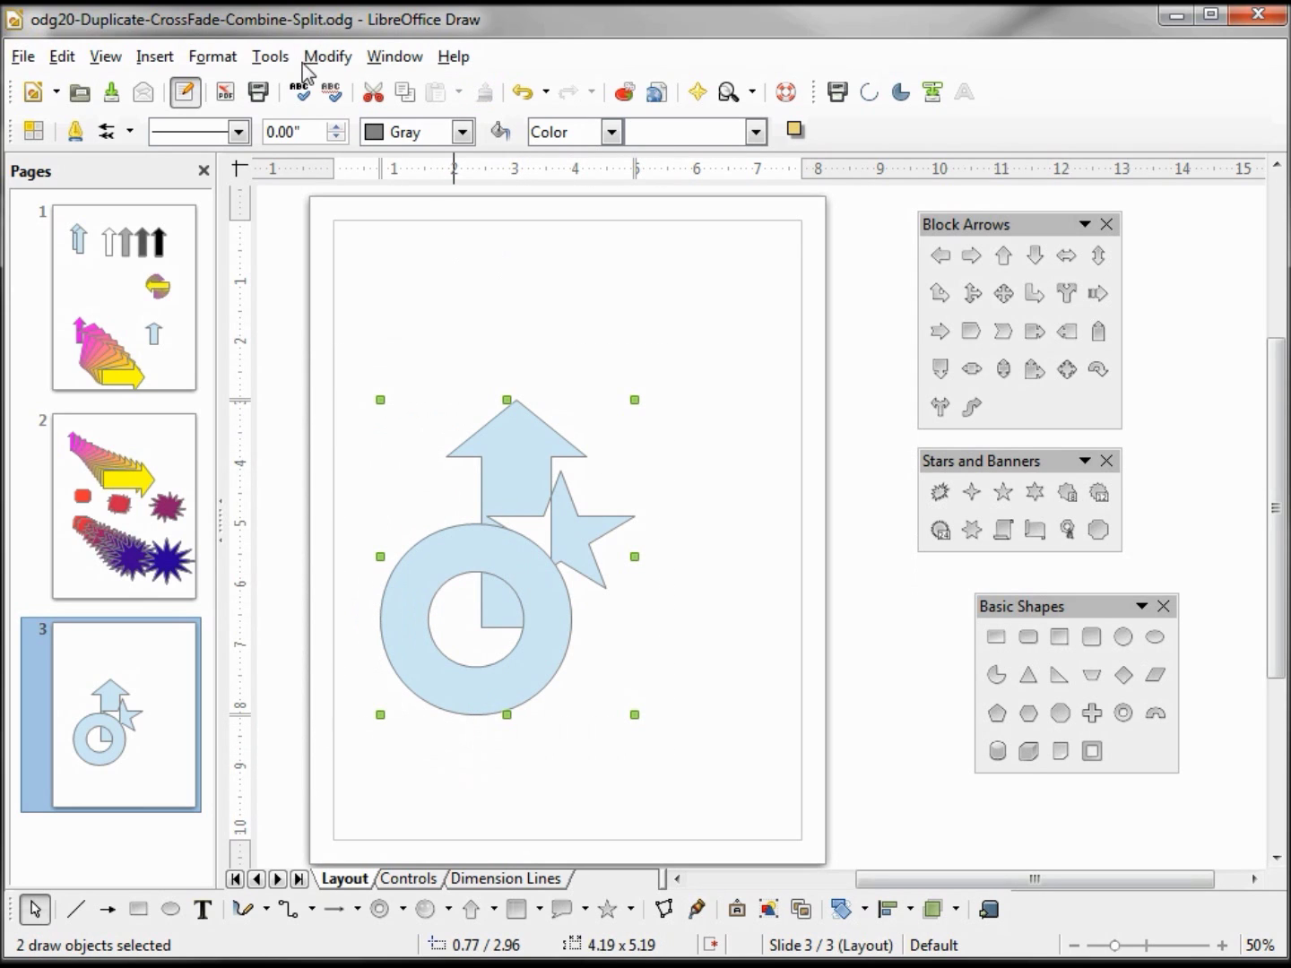
left_click(328, 58)
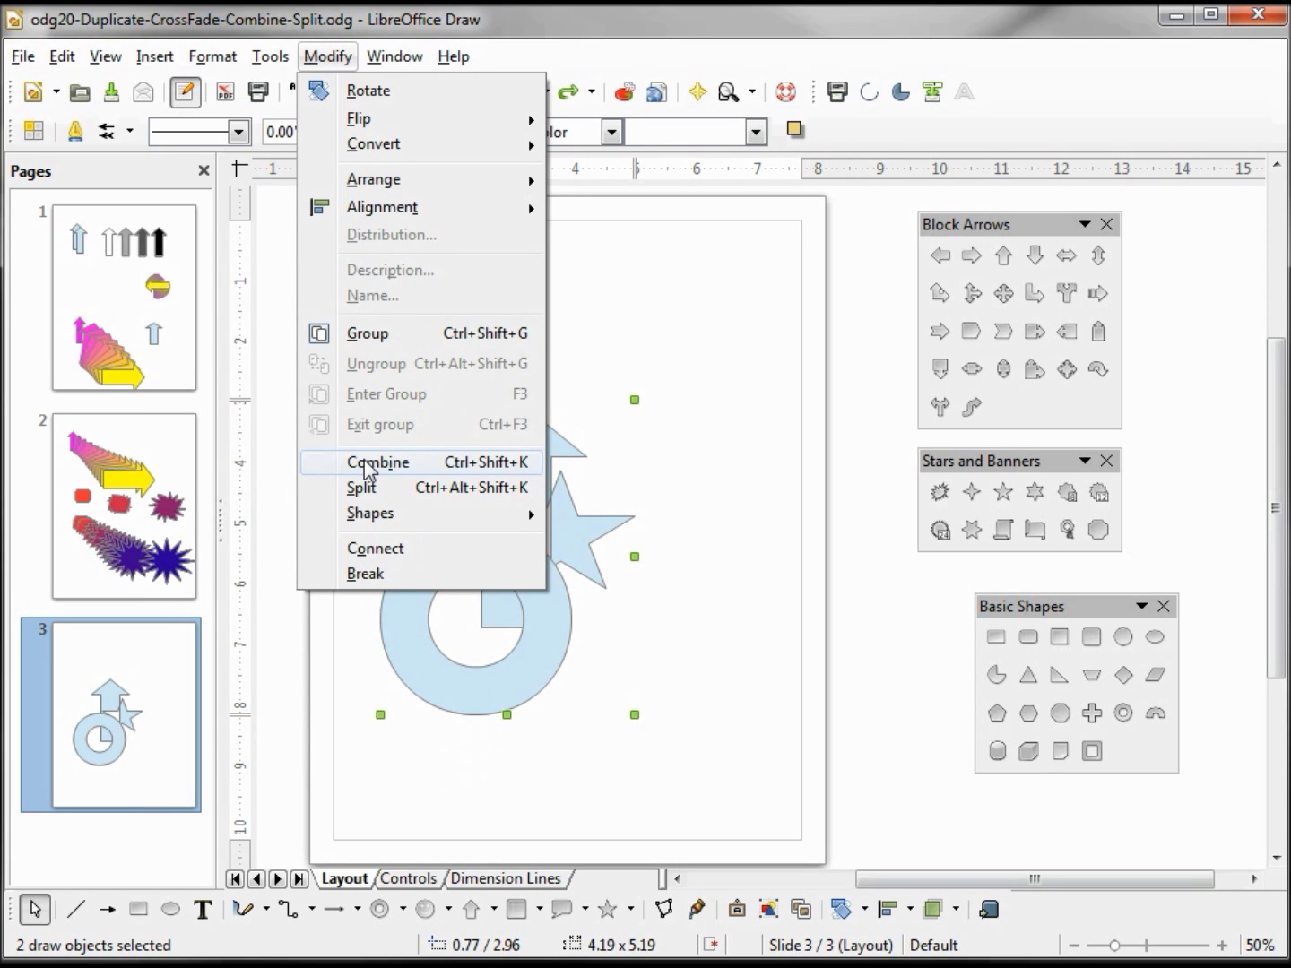
left_click(368, 468)
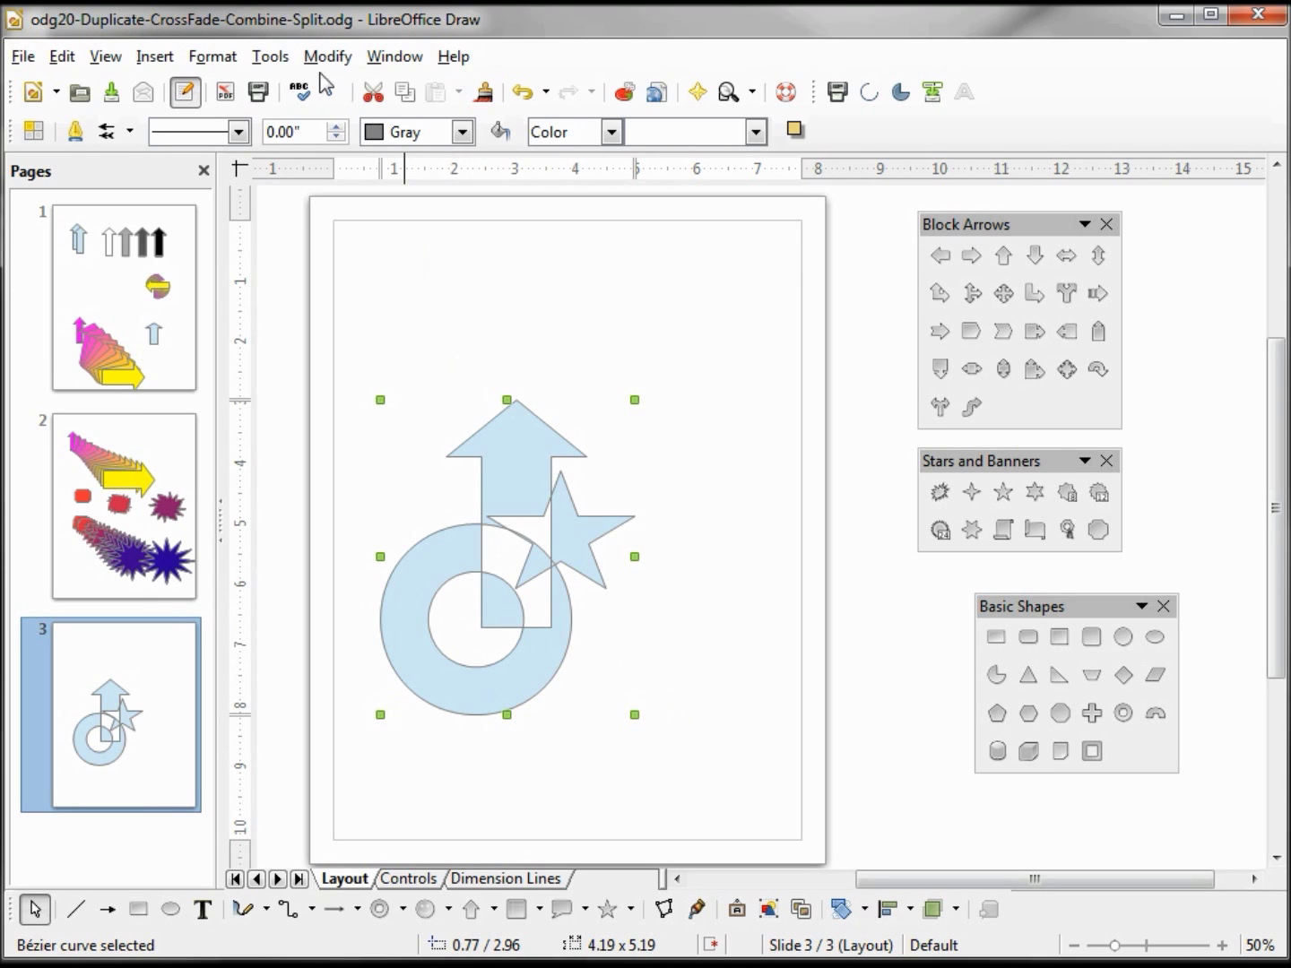
- Split the combined curve into separate pieces with Modify > Split
left_click(319, 60)
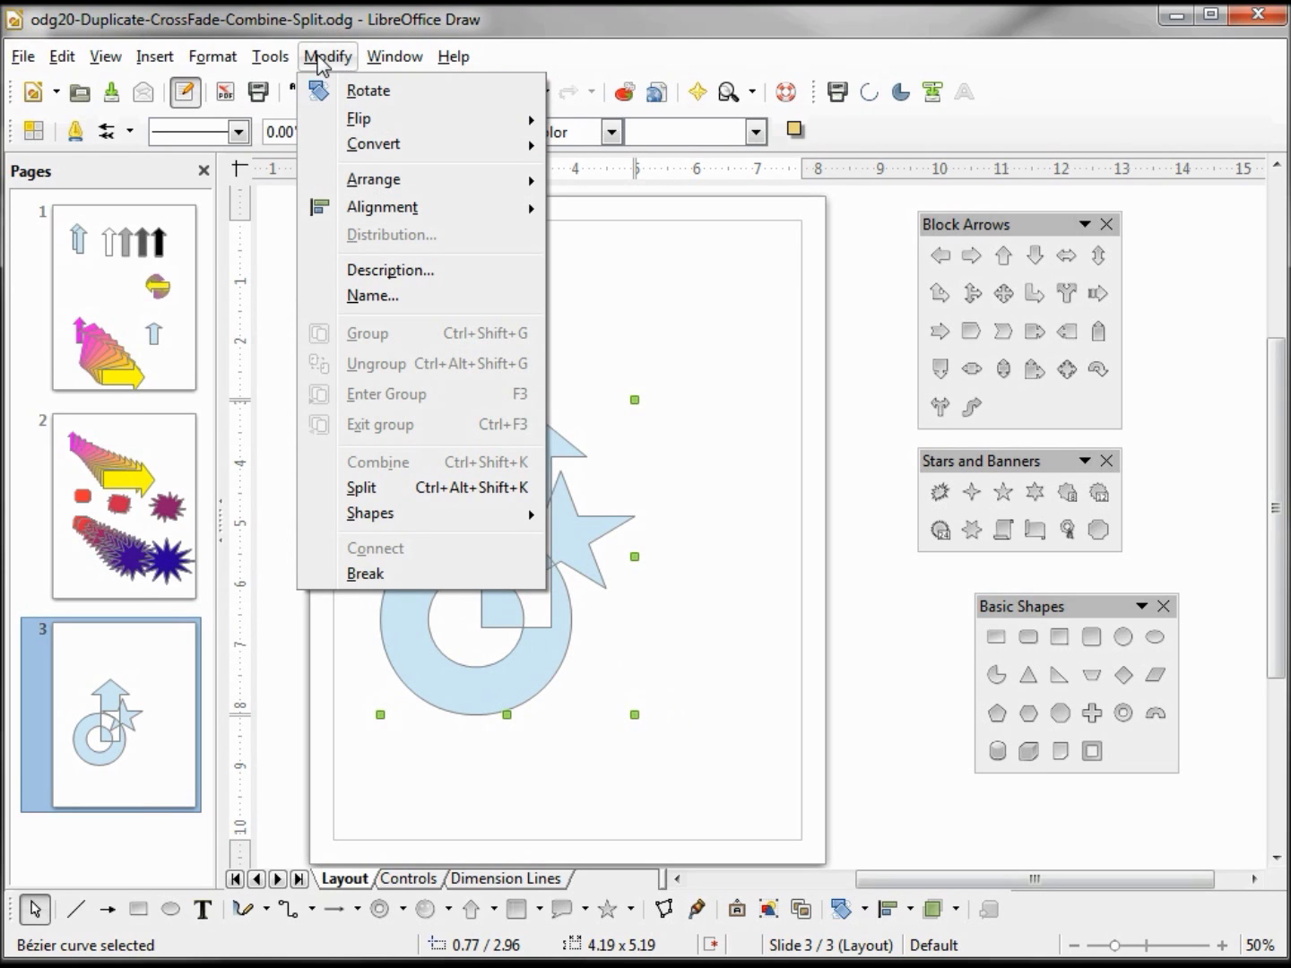
left_click(424, 493)
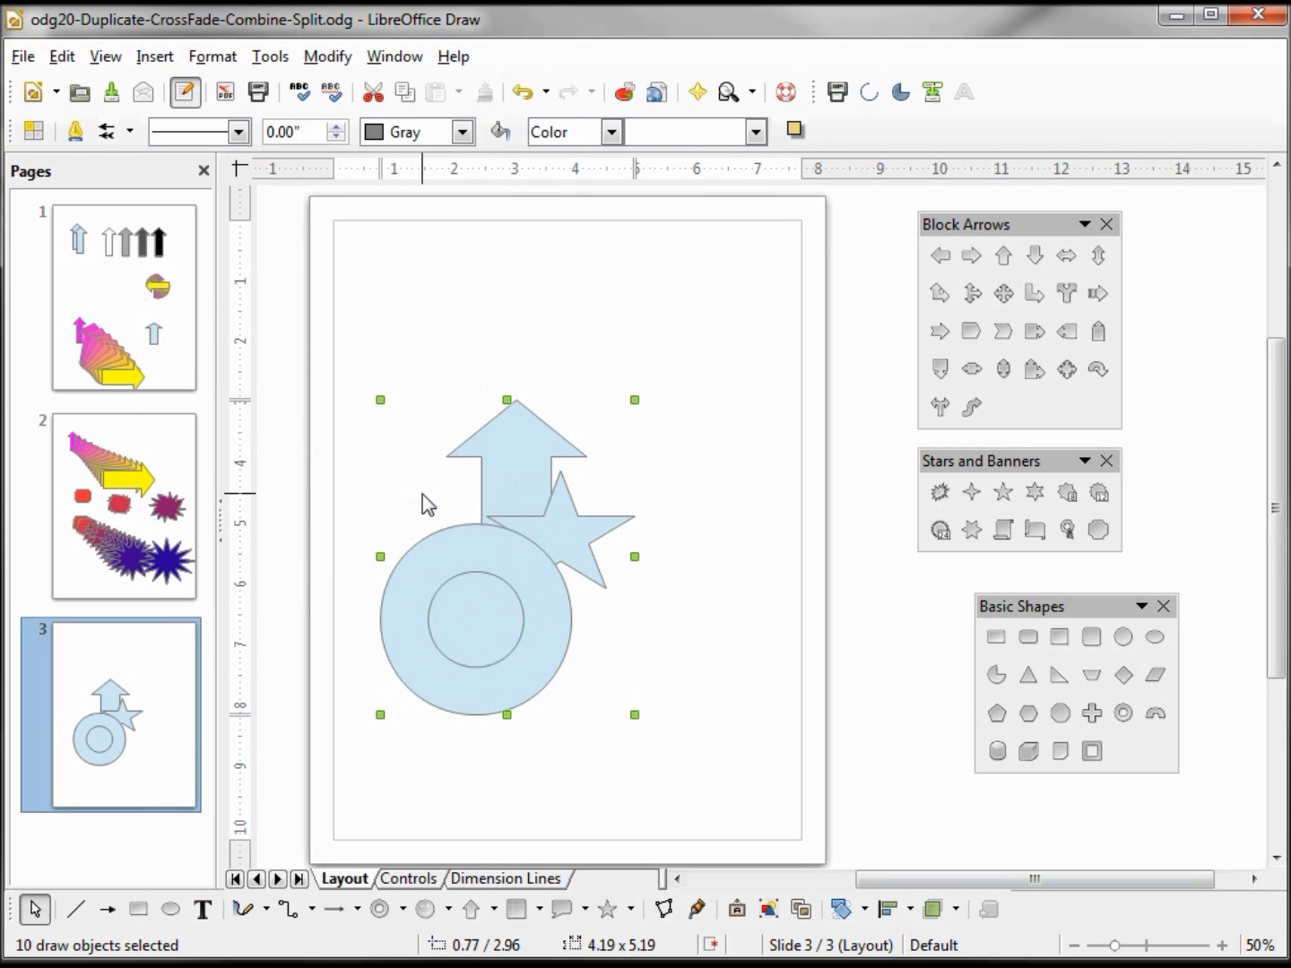
left_click(660, 351)
- Move the arrow top left, star top right, large circle right and small circle left
left_click_drag(505, 441, 455, 271)
left_click(574, 503)
left_click_drag(574, 504, 696, 299)
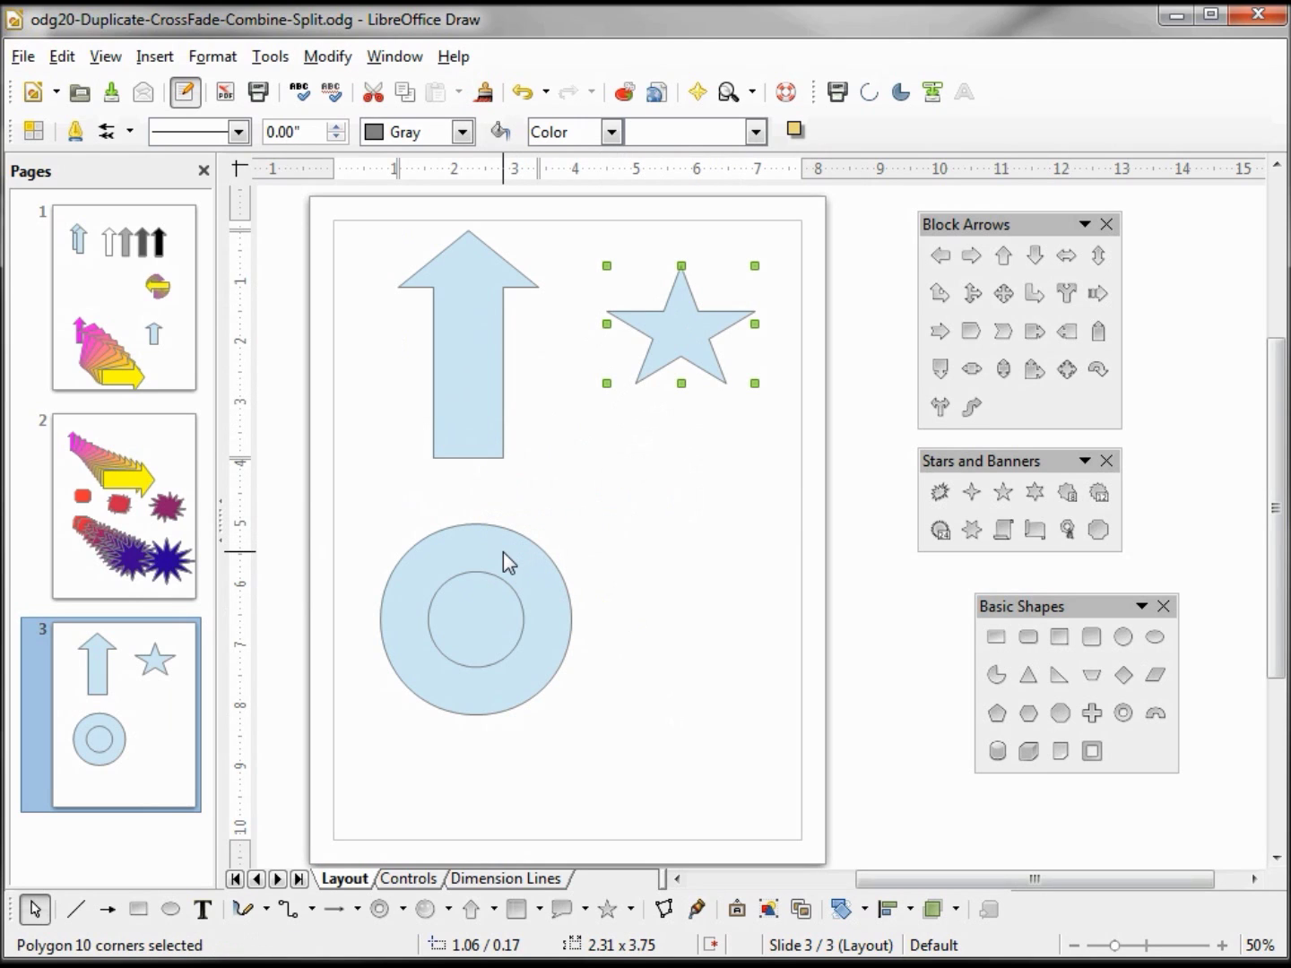
left_click_drag(503, 551, 714, 463)
left_click_drag(491, 612, 431, 562)
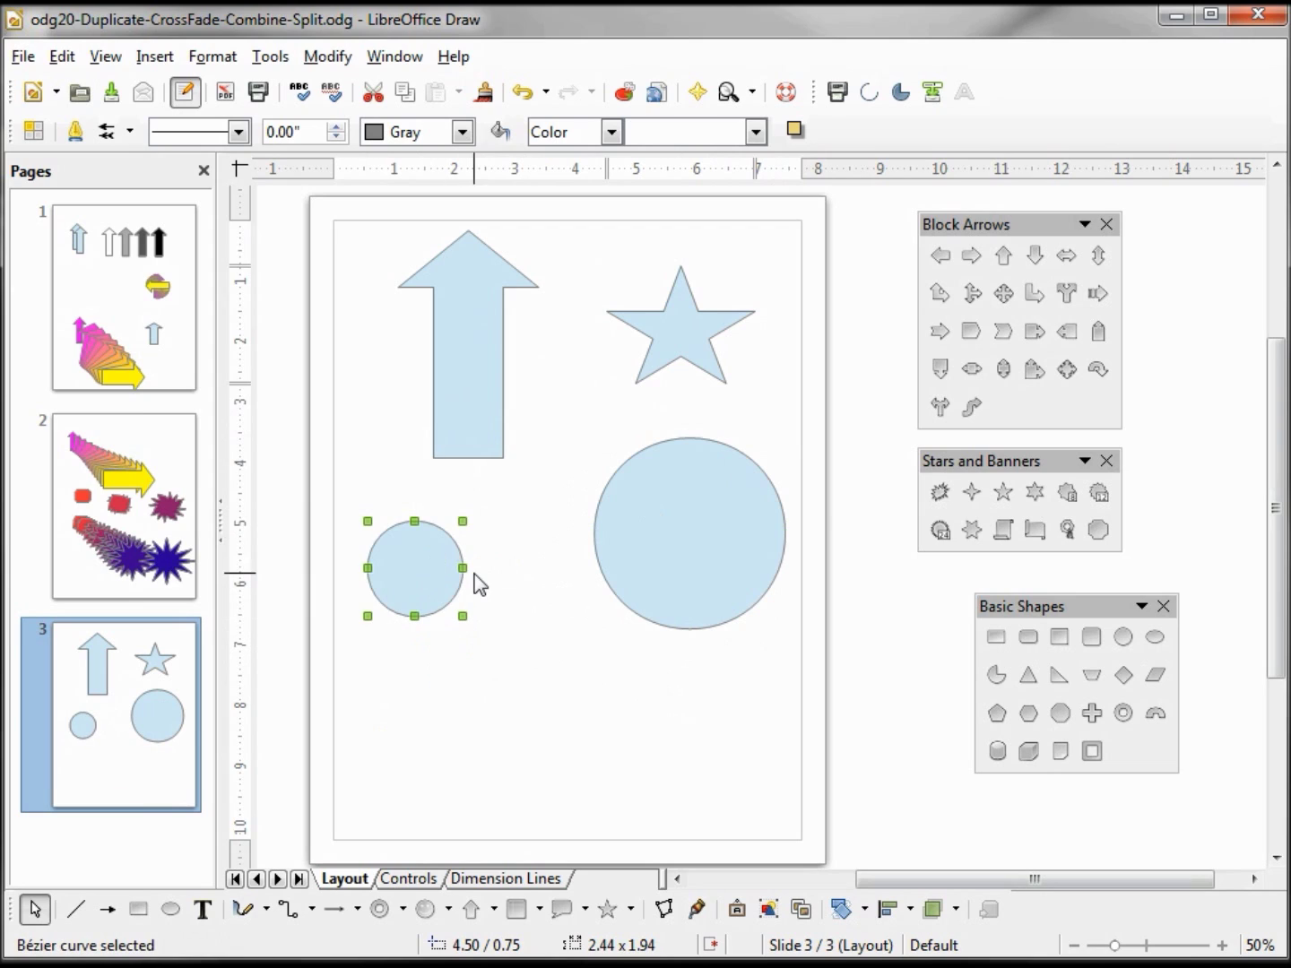